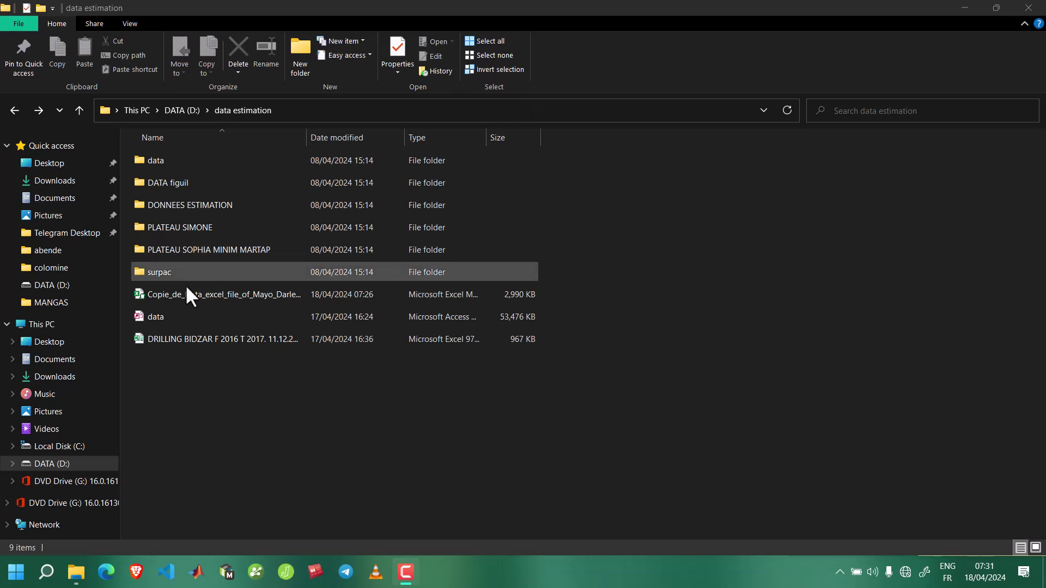
Open the Access database "data" from the data estimation folder, accepting the security warning and the blocked-content notice
left_click(164, 315)
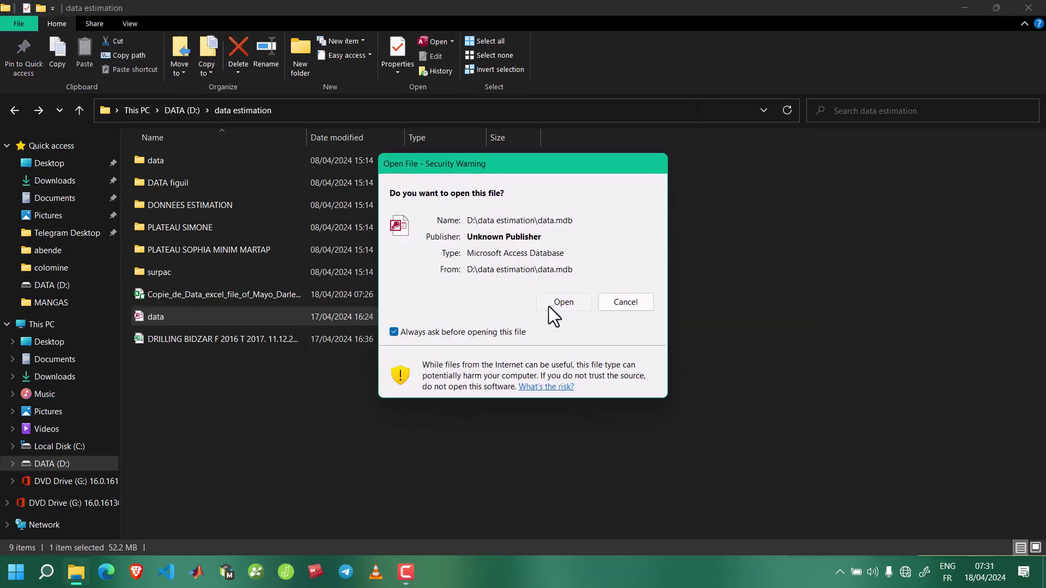
left_click(552, 302)
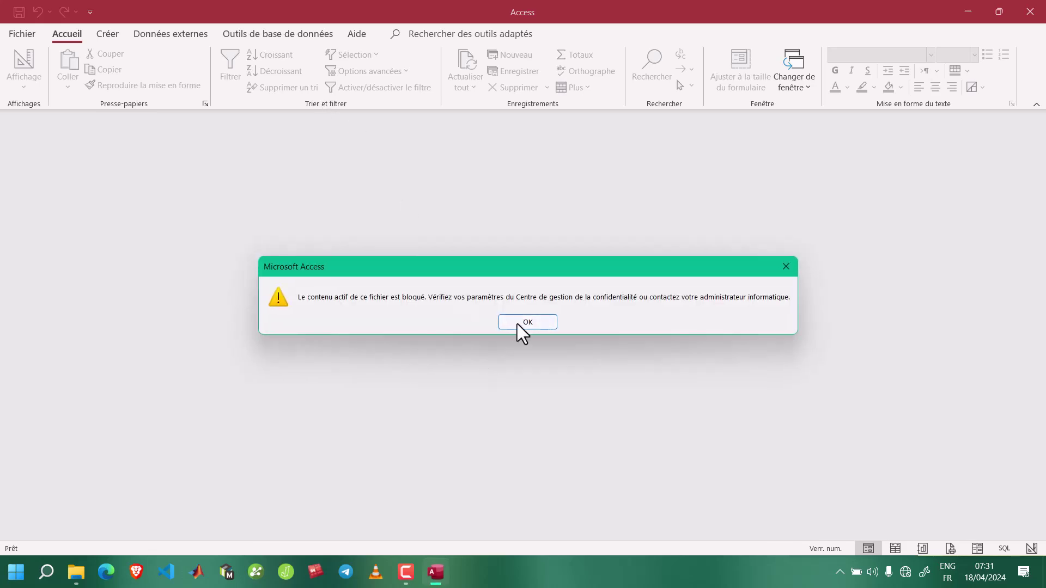
left_click(534, 322)
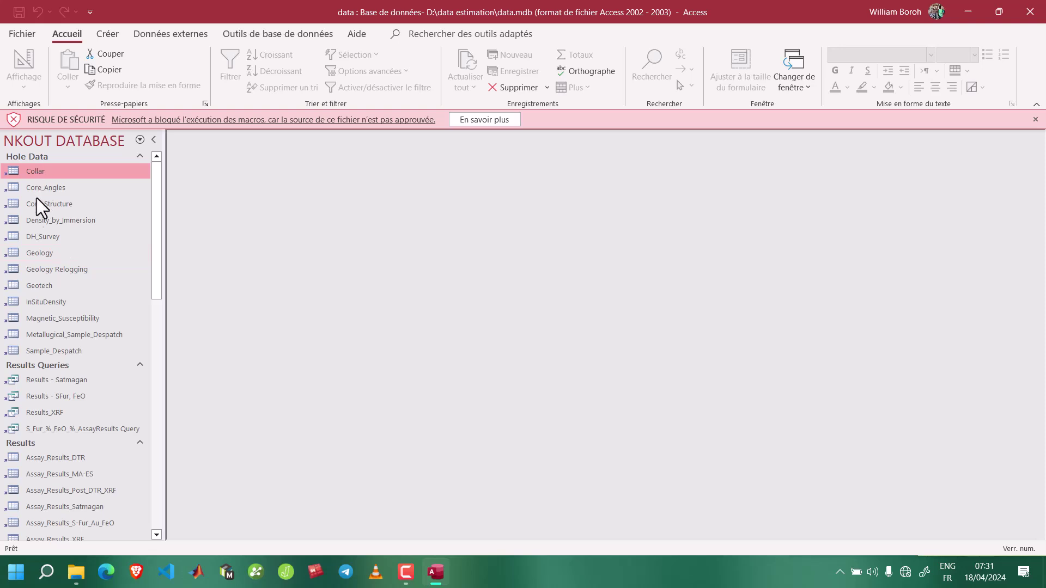
View the Collar, Core_Angles, Core_Structure and Density_by_Immersion tables of the Hole Data group
scroll(40, 257, "down", 2)
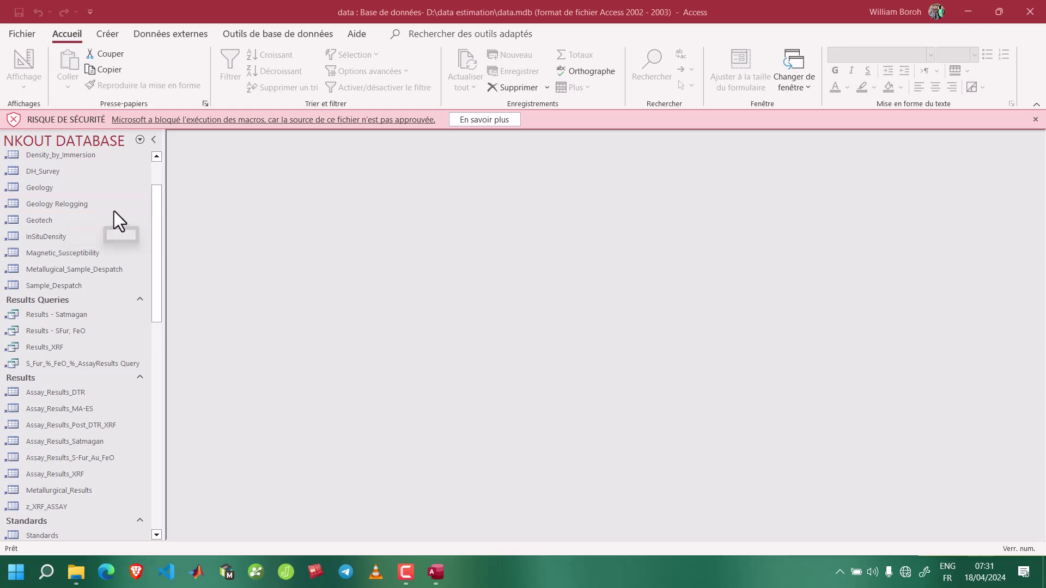
scroll(136, 207, "up", 2)
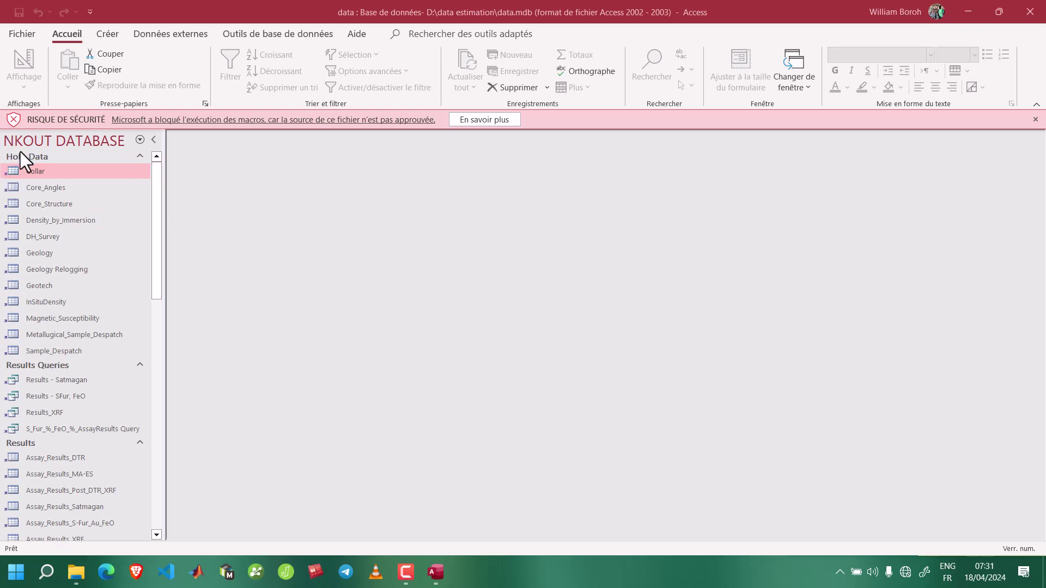
double_click(40, 172)
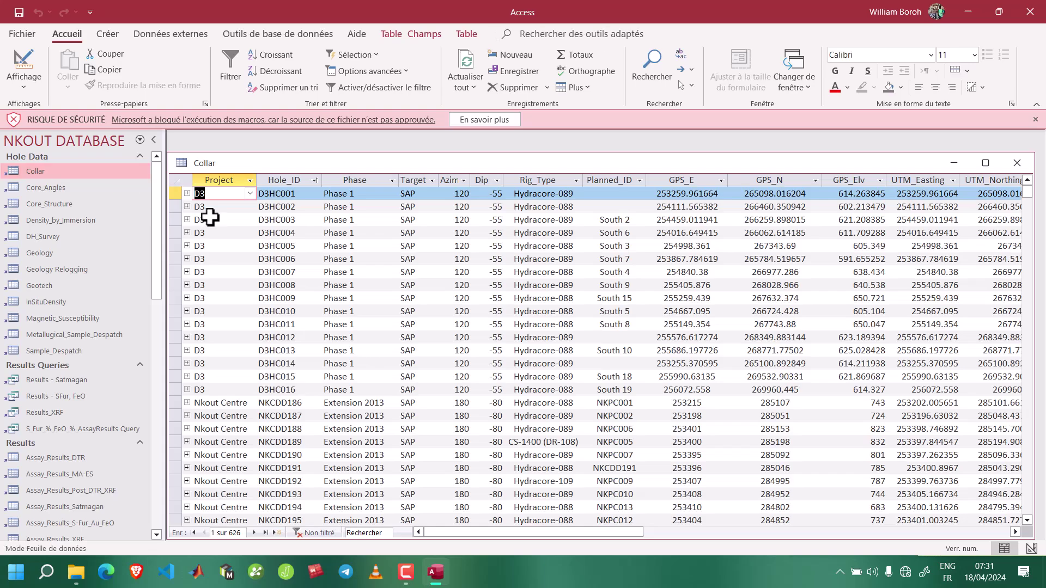
double_click(38, 187)
double_click(42, 205)
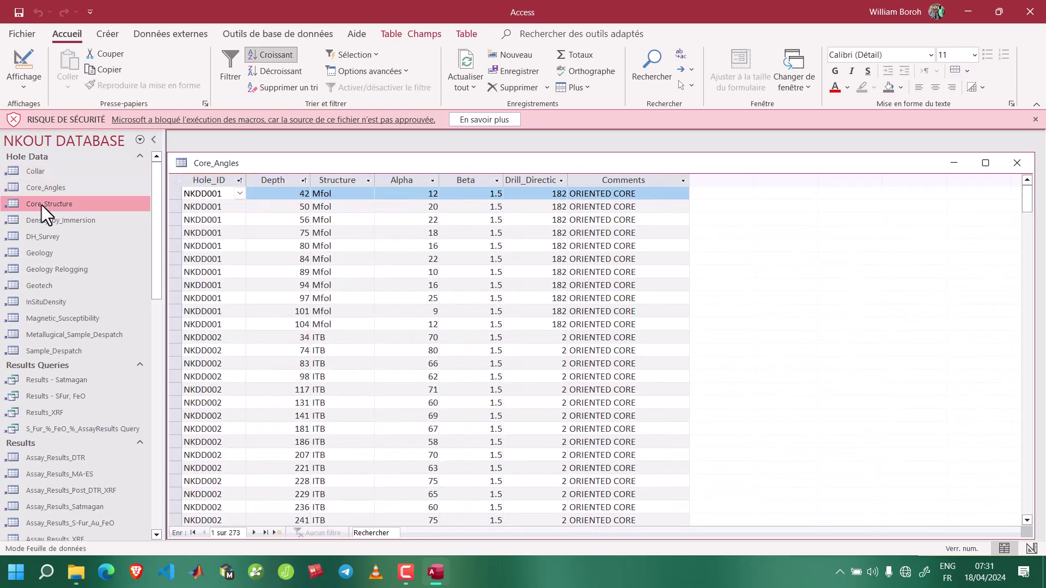
double_click(47, 220)
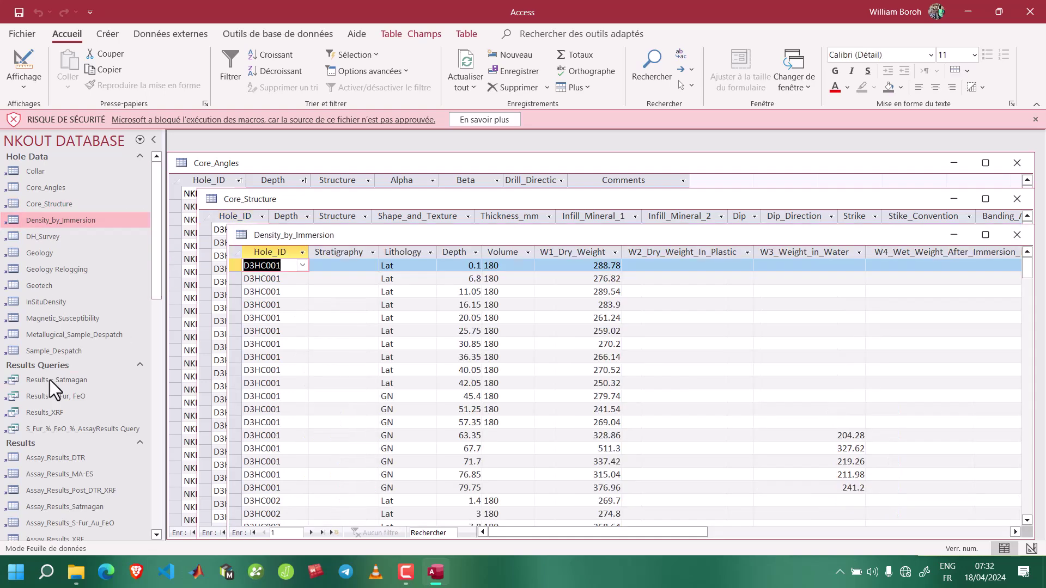
View the Results - Satmagan and Results_XRF queries of the Results Queries group
scroll(50, 380, "down", 1)
double_click(66, 346)
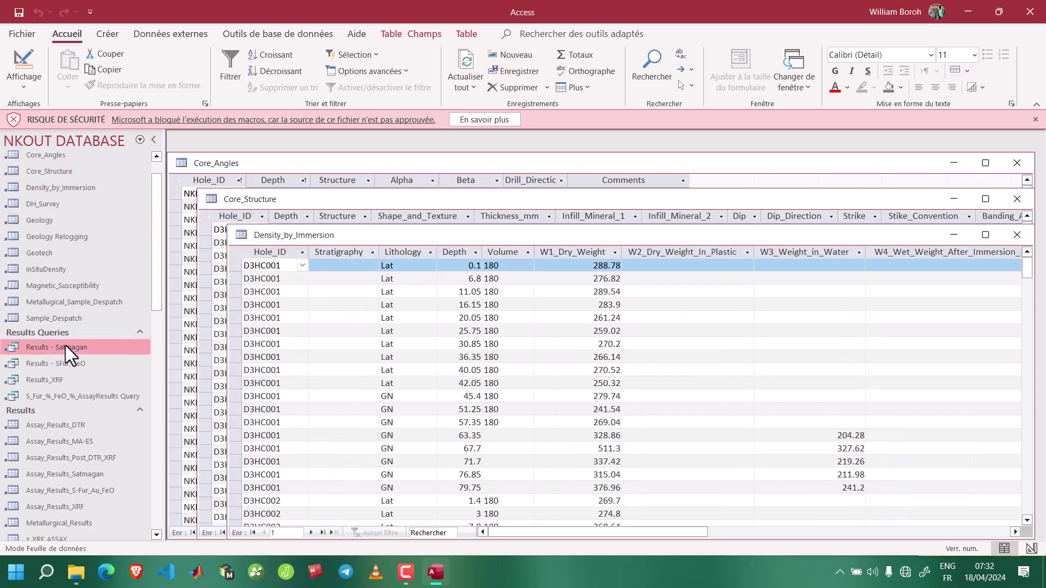
left_click(44, 383)
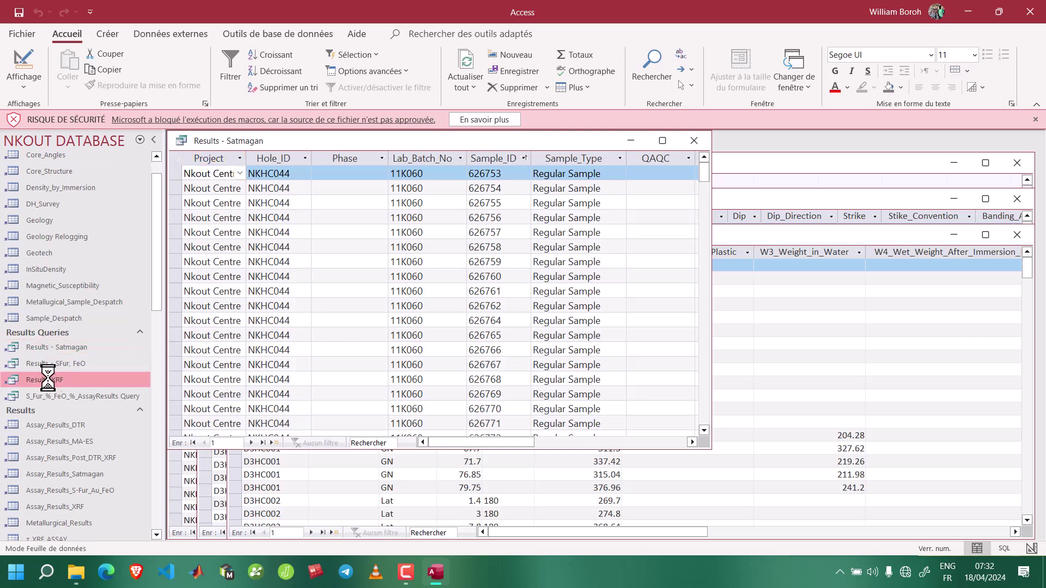
double_click(48, 379)
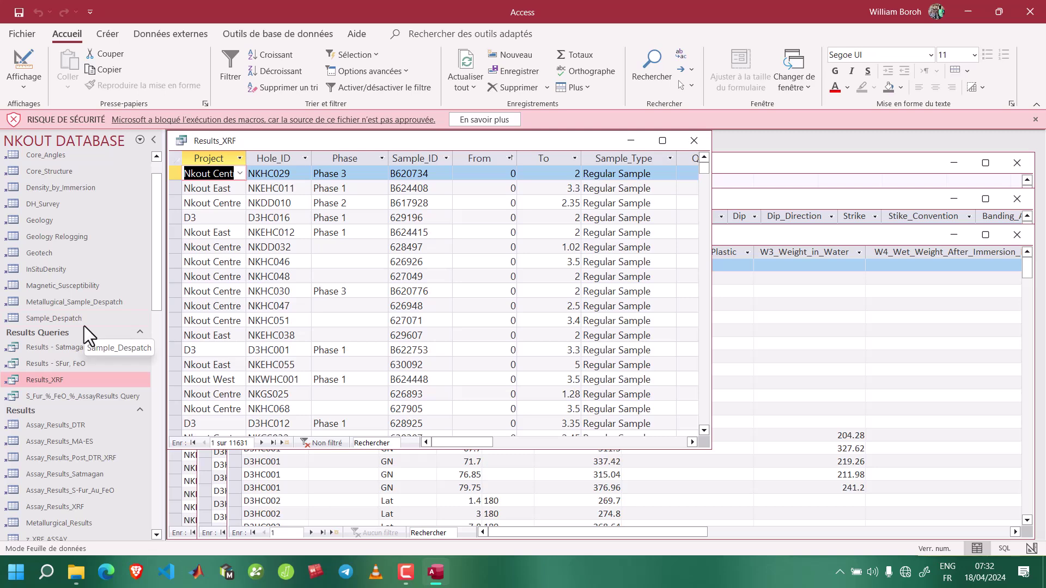
Examine the database's remaining object groups, from Results and Standards through QAQC and datamine/surpac to Caminex queries
scroll(76, 366, "down", 2)
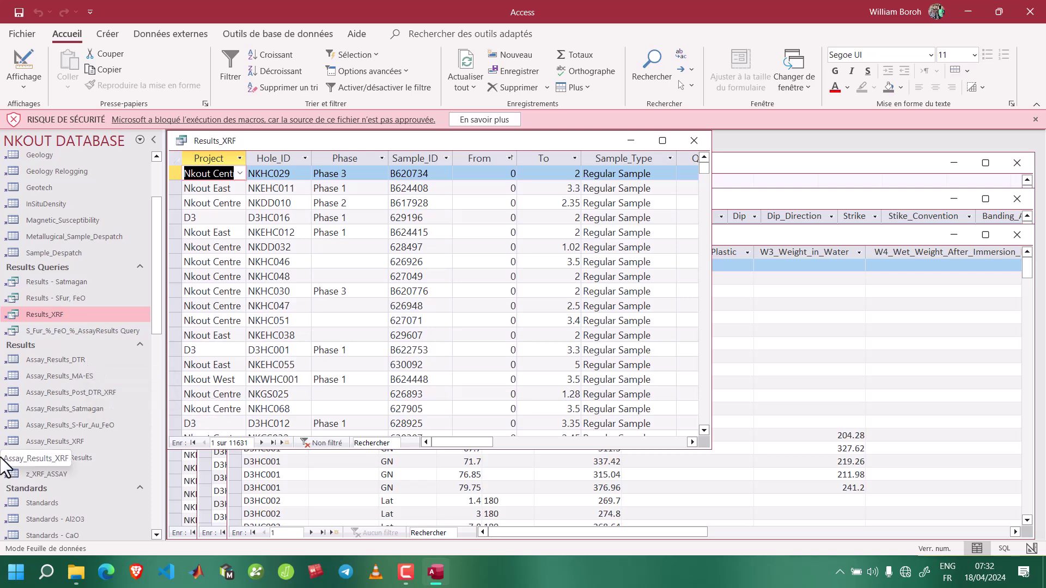
scroll(71, 350, "down", 2)
scroll(72, 349, "down", 1)
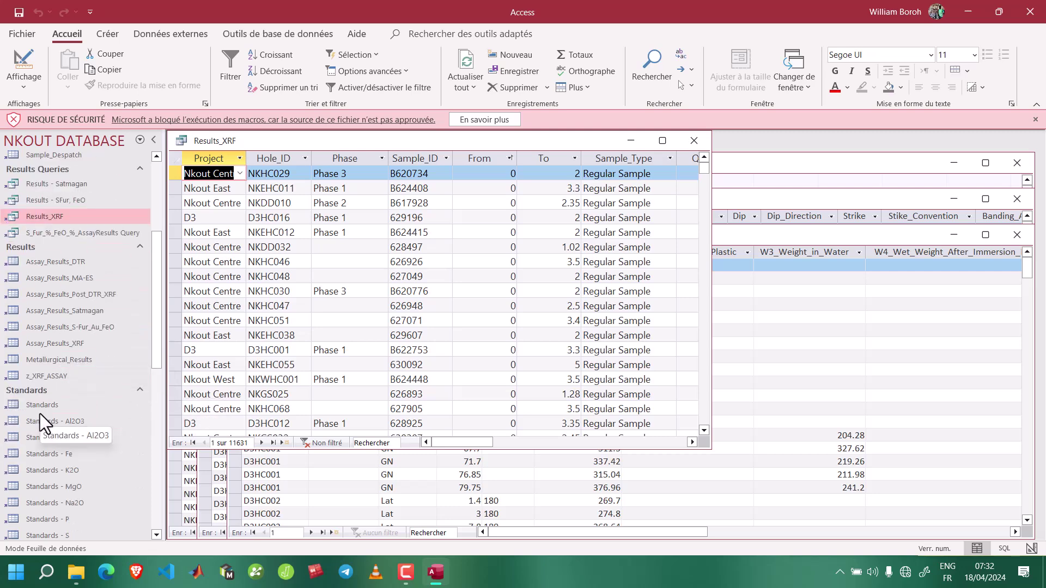
scroll(38, 413, "down", 2)
scroll(51, 397, "down", 2)
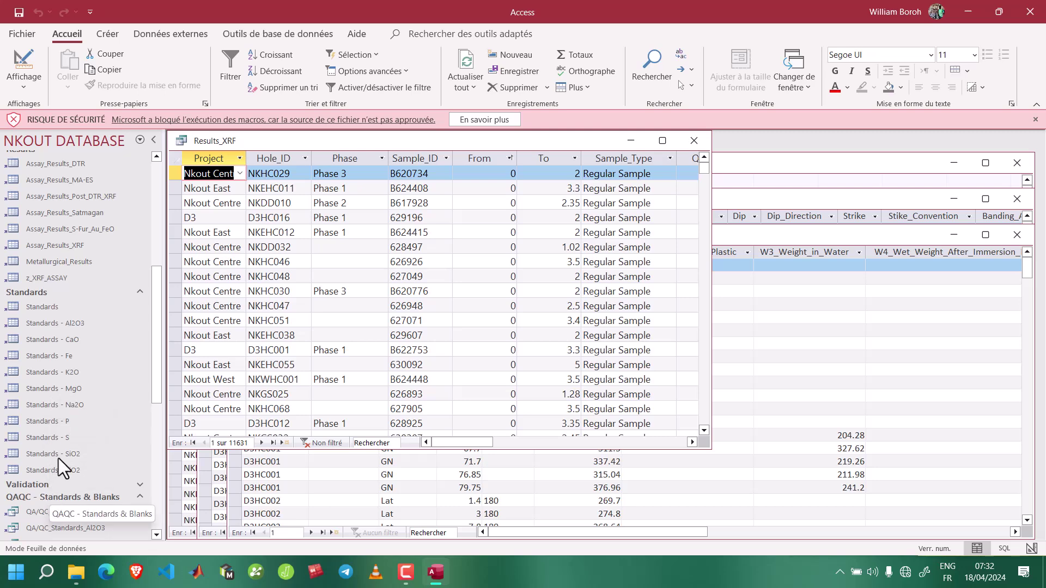
scroll(73, 432, "down", 1)
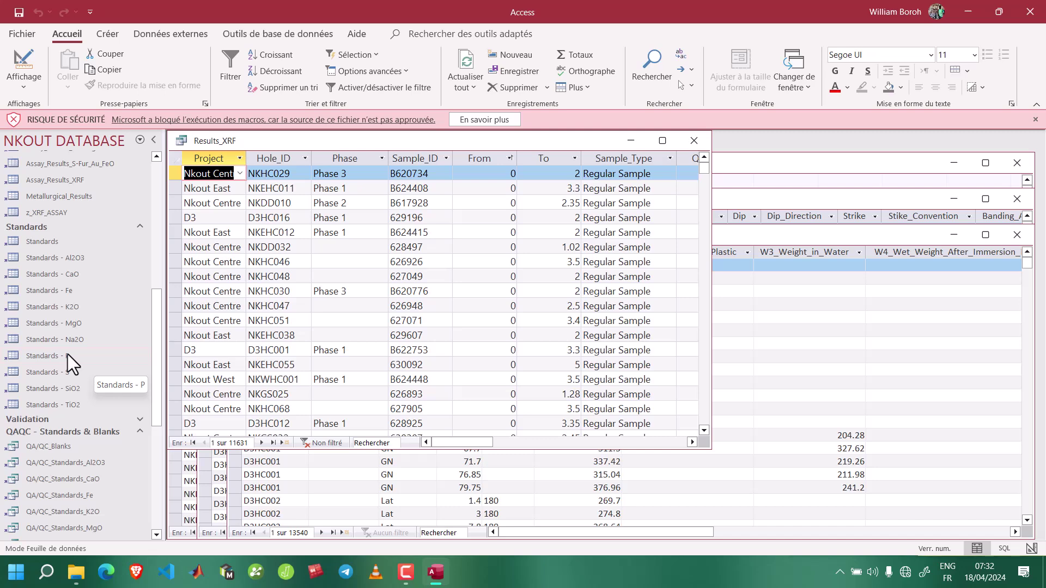
scroll(70, 504, "down", 2)
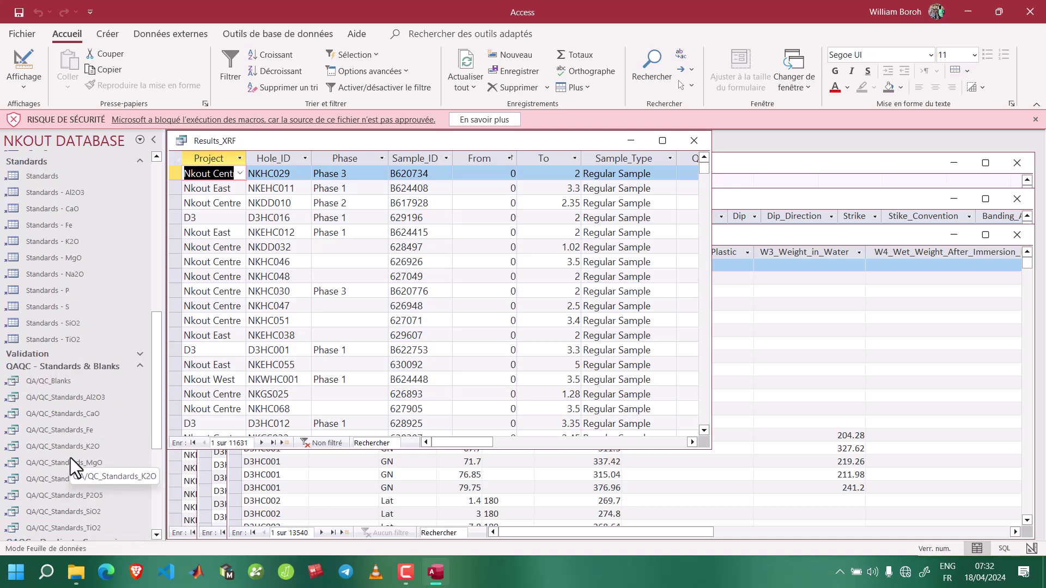
scroll(74, 454, "down", 1)
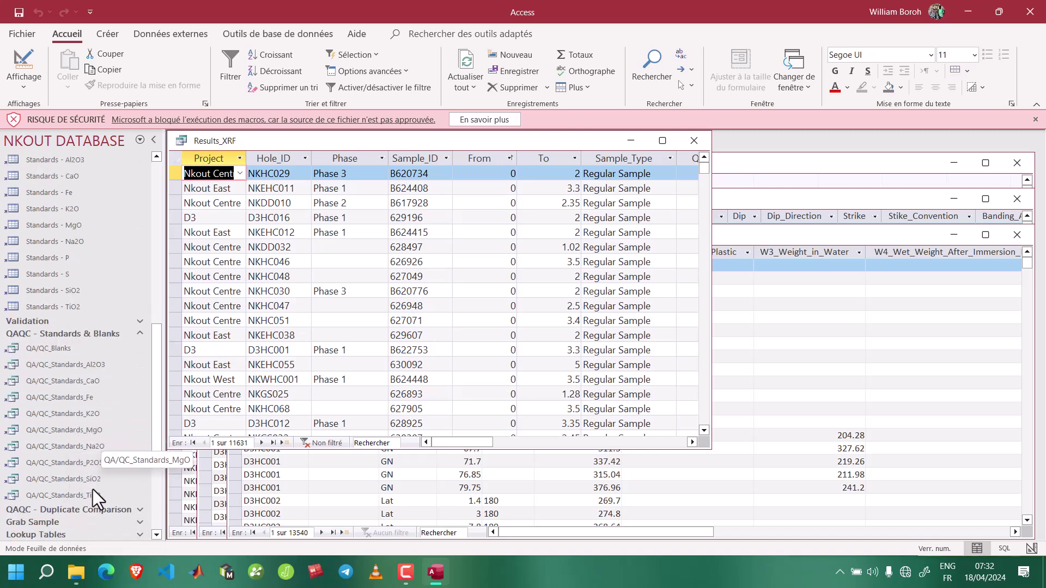
scroll(98, 470, "down", 2)
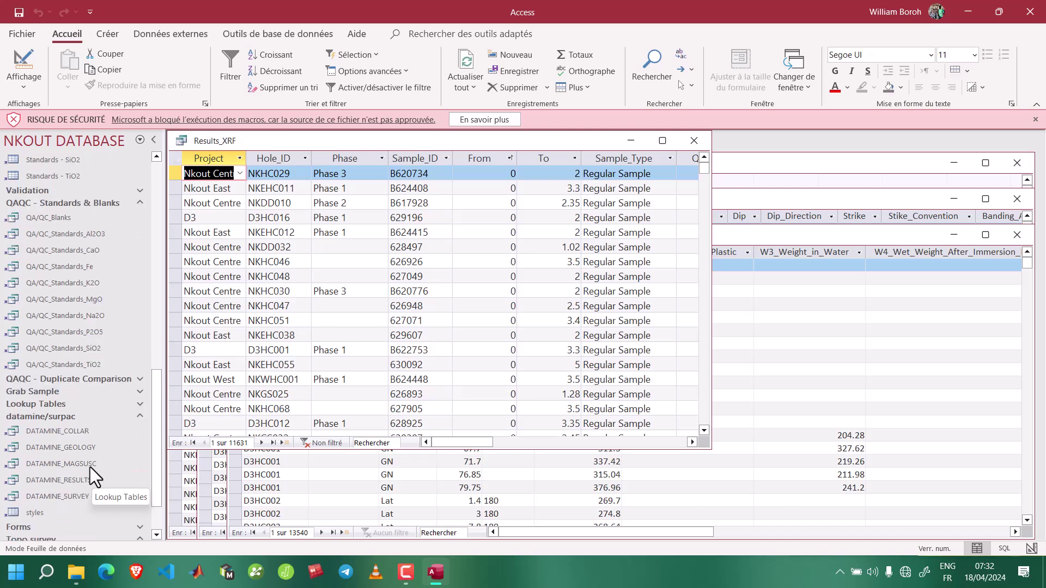
scroll(90, 467, "down", 4)
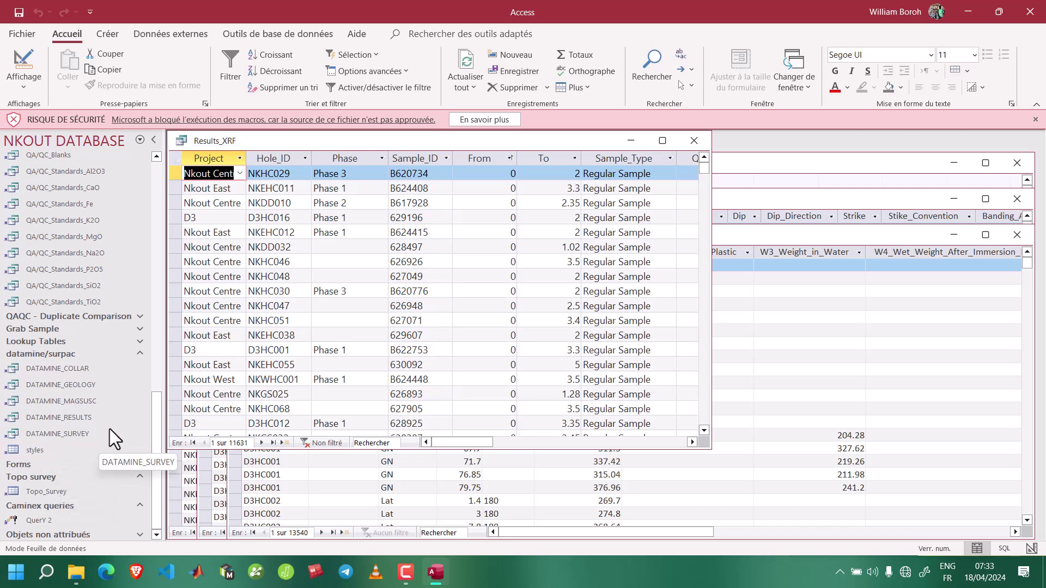
scroll(109, 430, "up", 2)
scroll(110, 429, "up", 1)
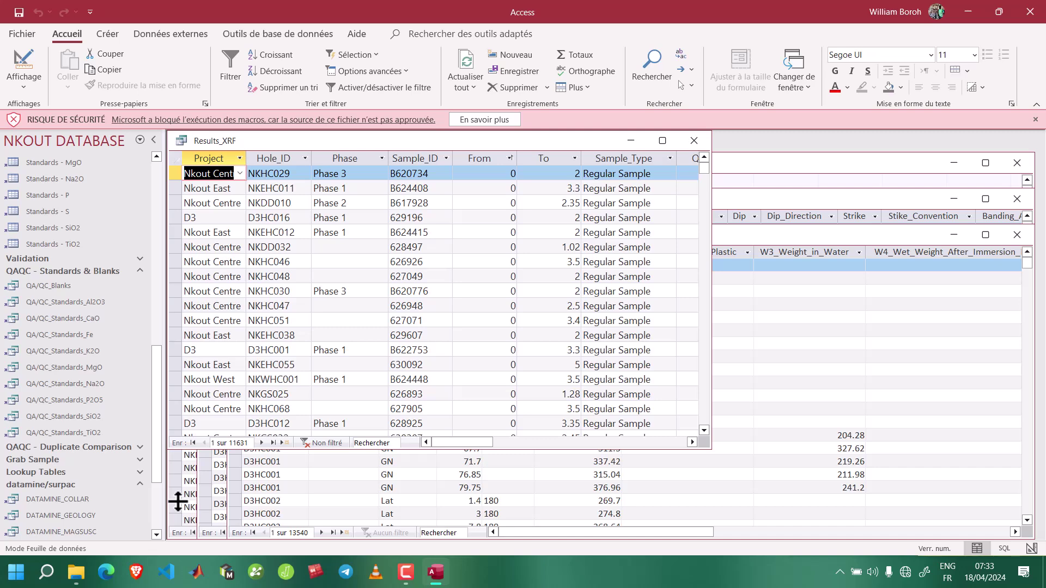
Close the database and open the Mayo Darle Tin Project Excel workbook, ending the Visual Basic runtime error
left_click(1031, 11)
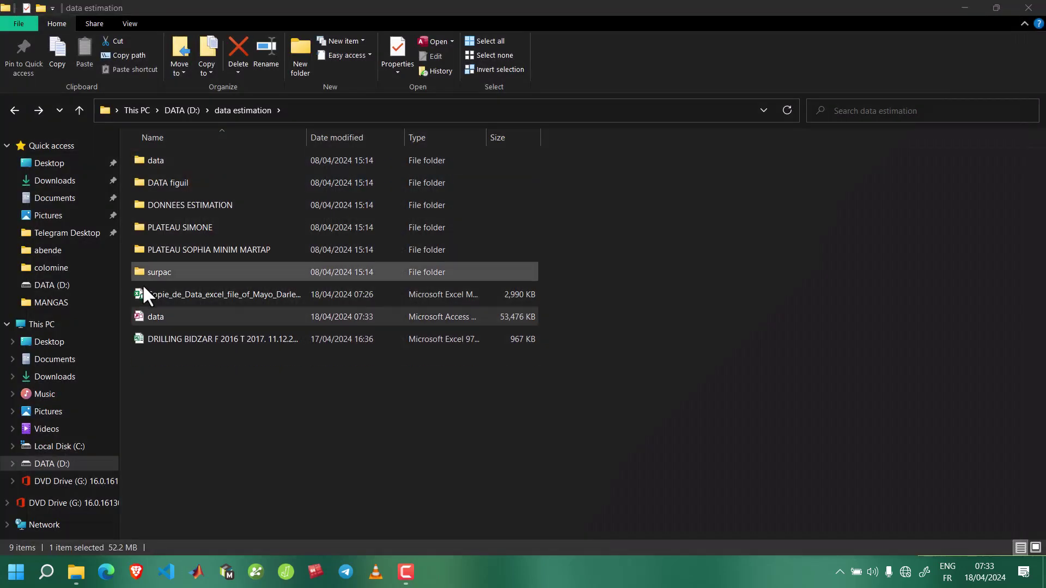
double_click(178, 292)
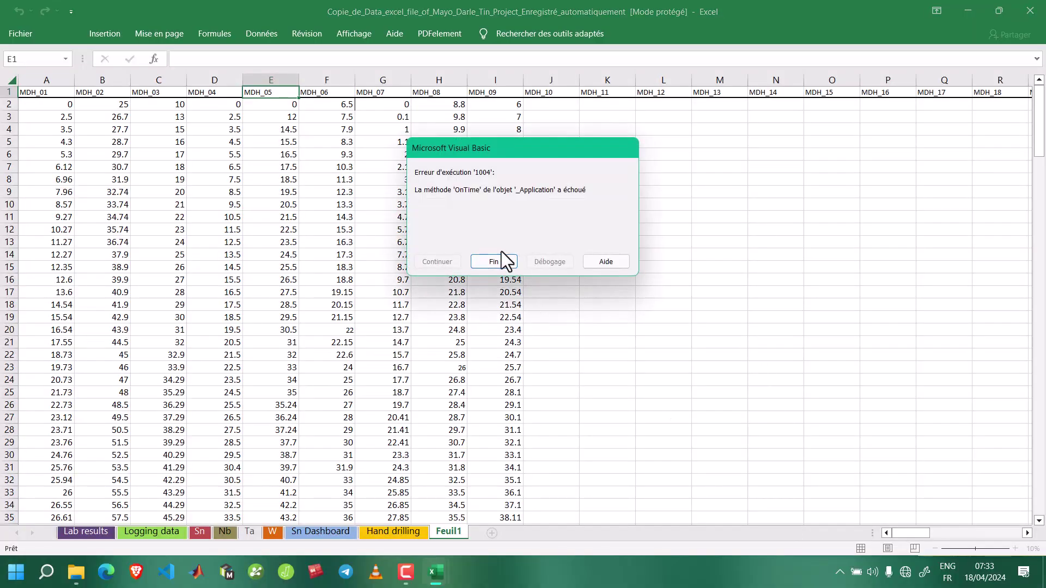
left_click(488, 264)
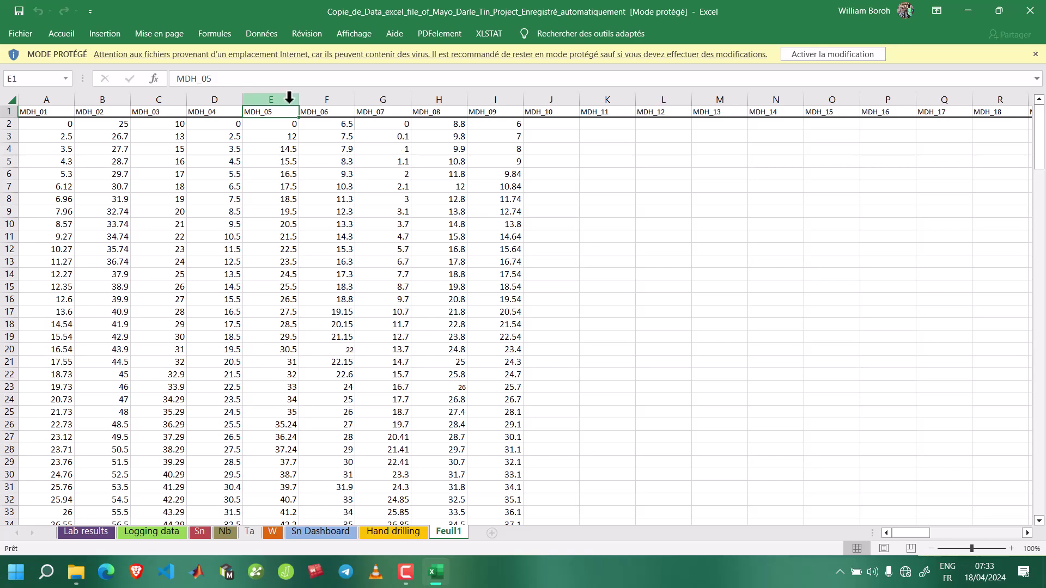
Enable editing and active content in the workbook, continuing without updating its broken links
left_click(817, 57)
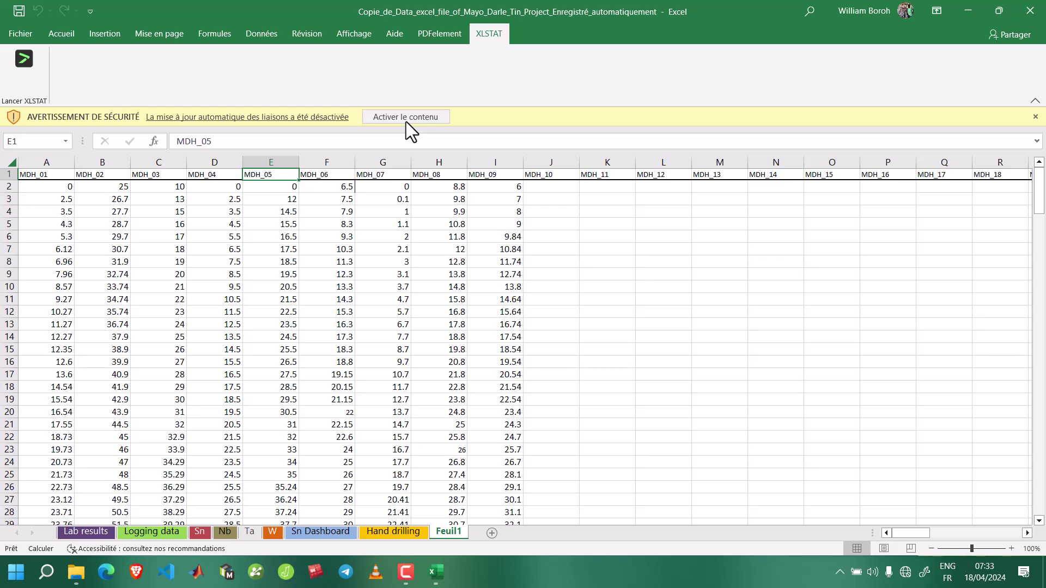
left_click(61, 33)
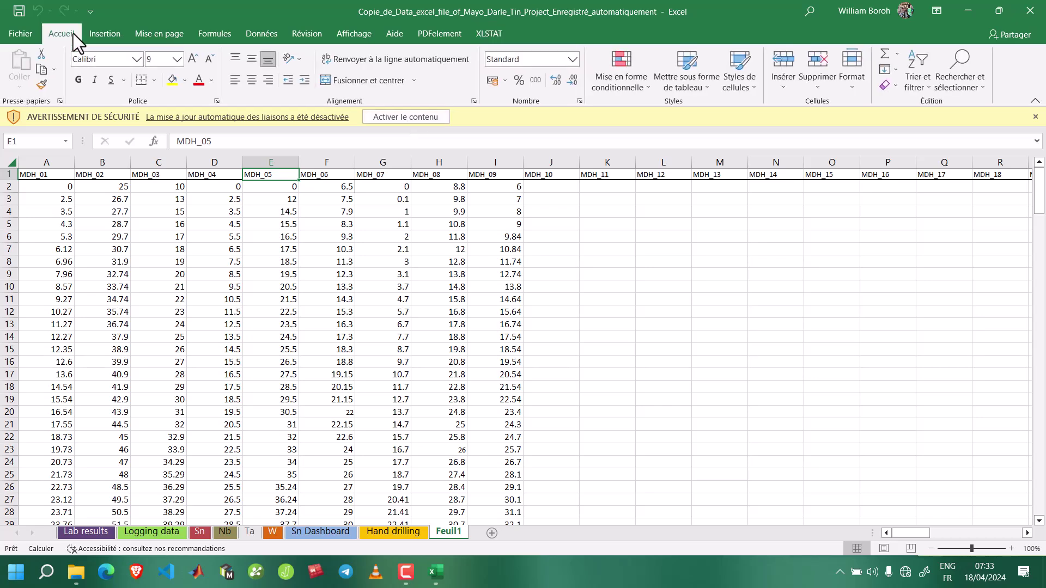
left_click(406, 118)
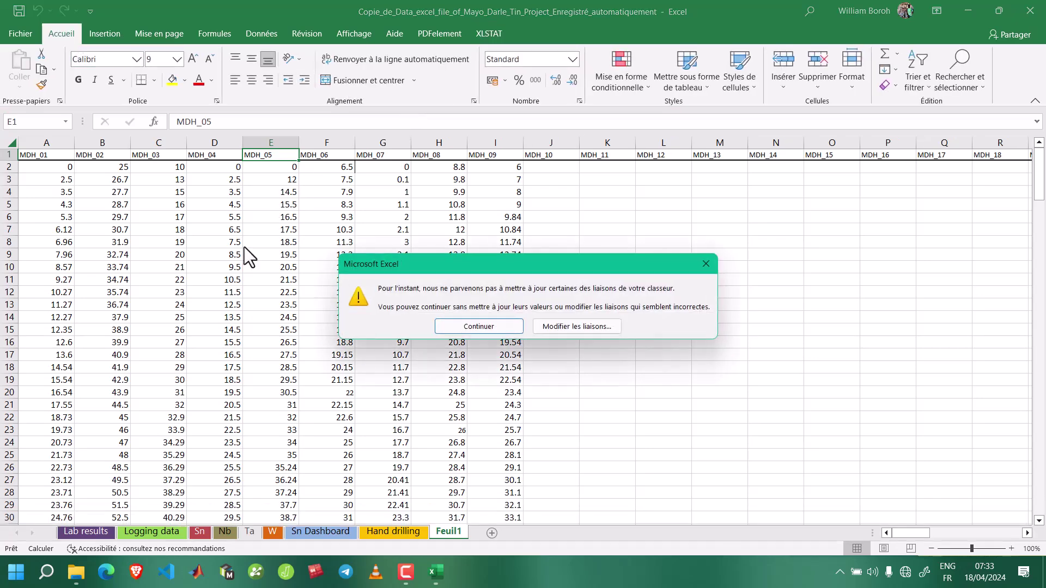
left_click(482, 328)
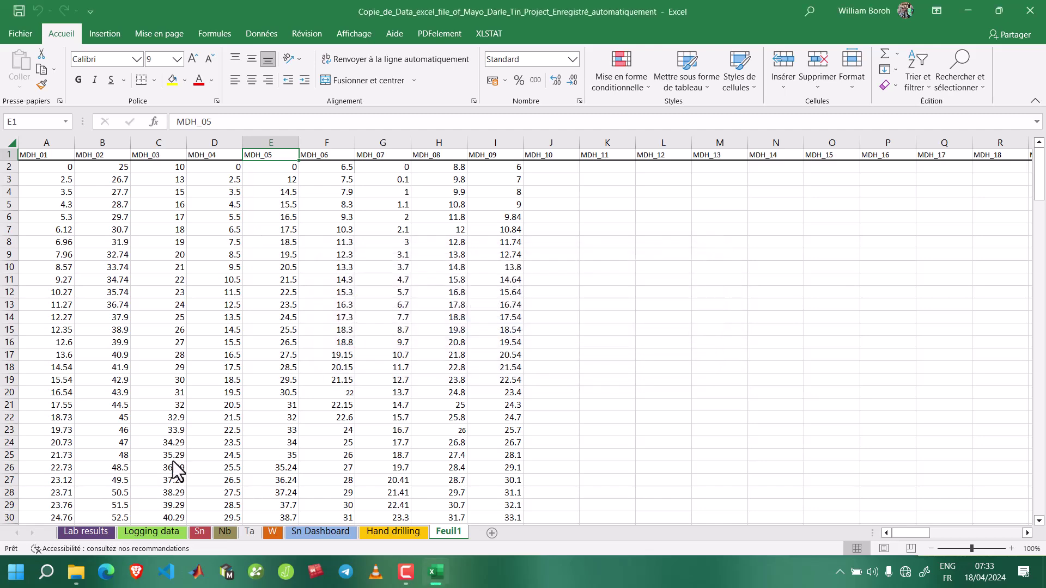
On the Lab results sheet, jump to the analysis results of drill holes MDH09, MDH23, MDH26 and MDH06
left_click(76, 532)
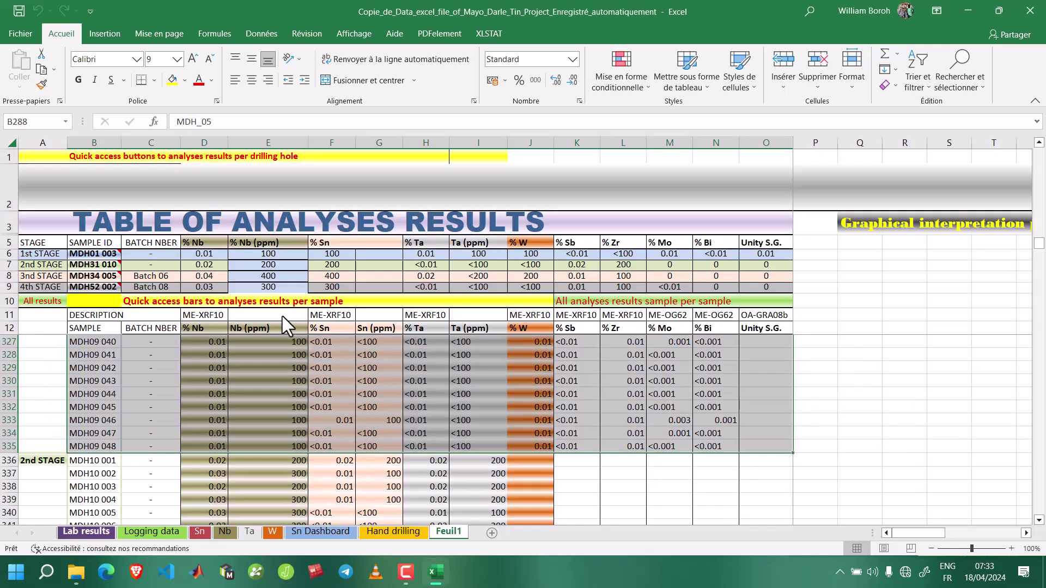
left_click(172, 201)
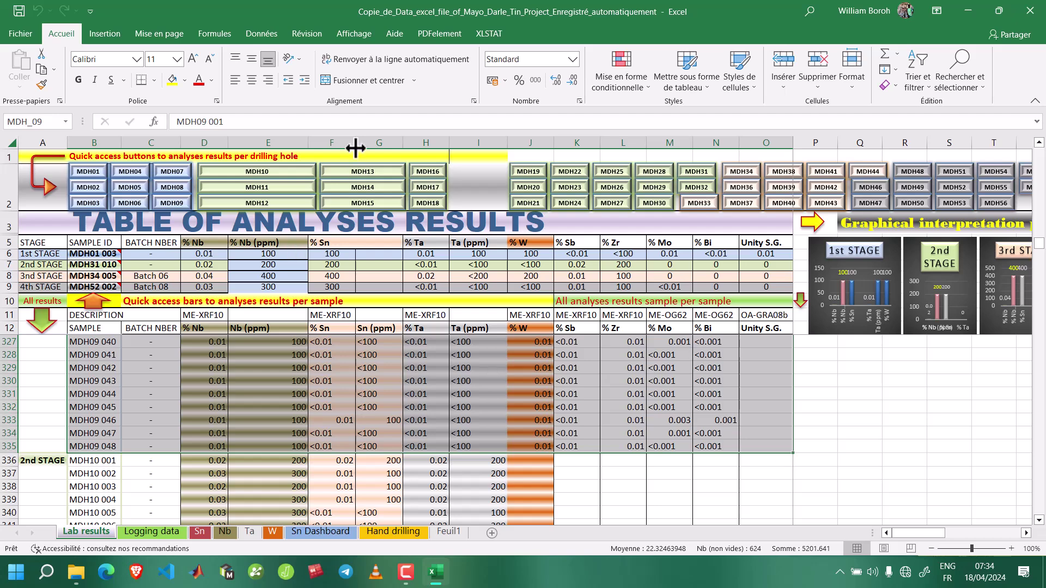
left_click(578, 182)
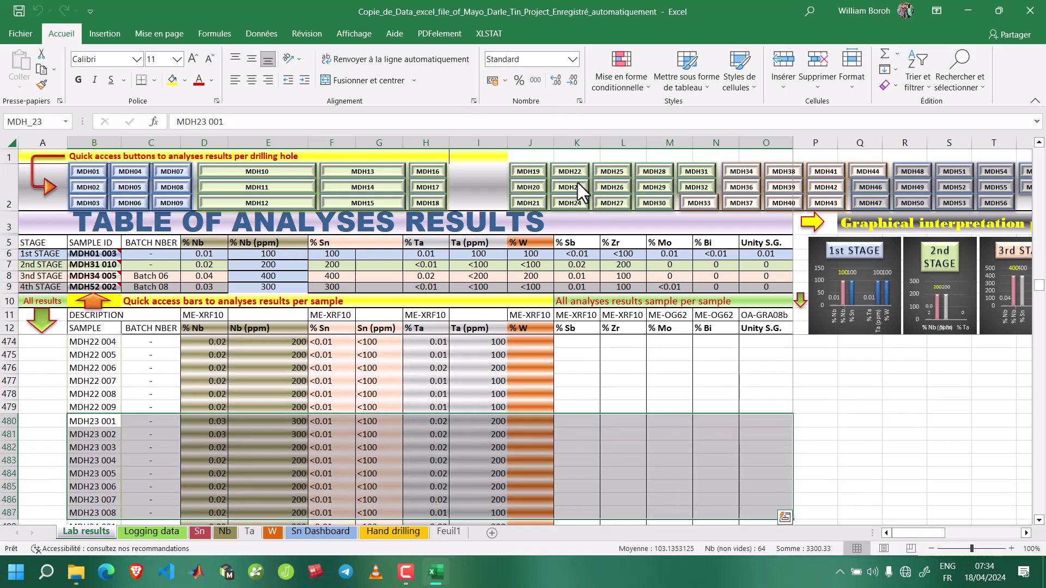
scroll(337, 388, "down", 1)
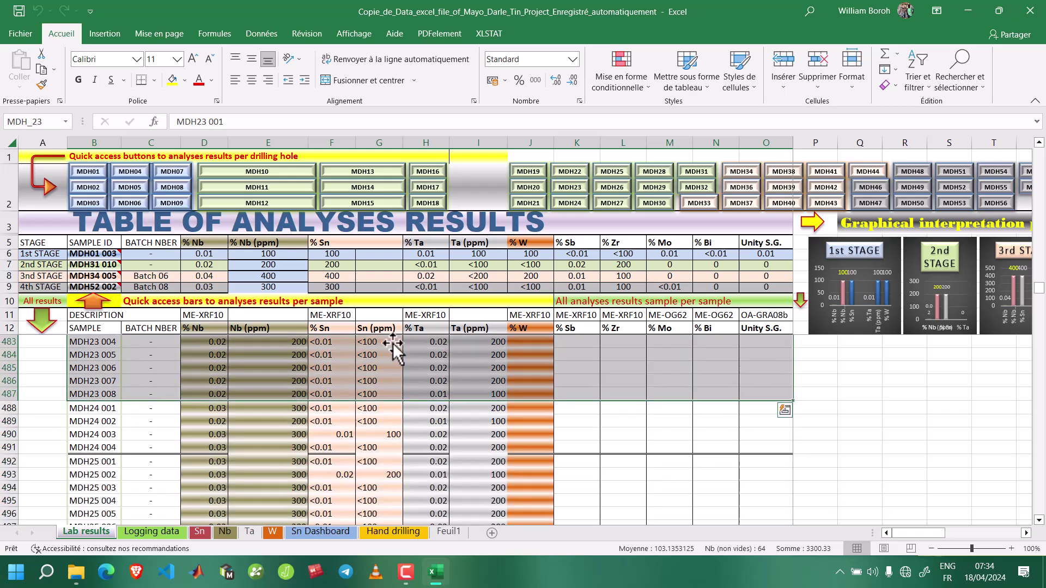
scroll(395, 349, "up", 2)
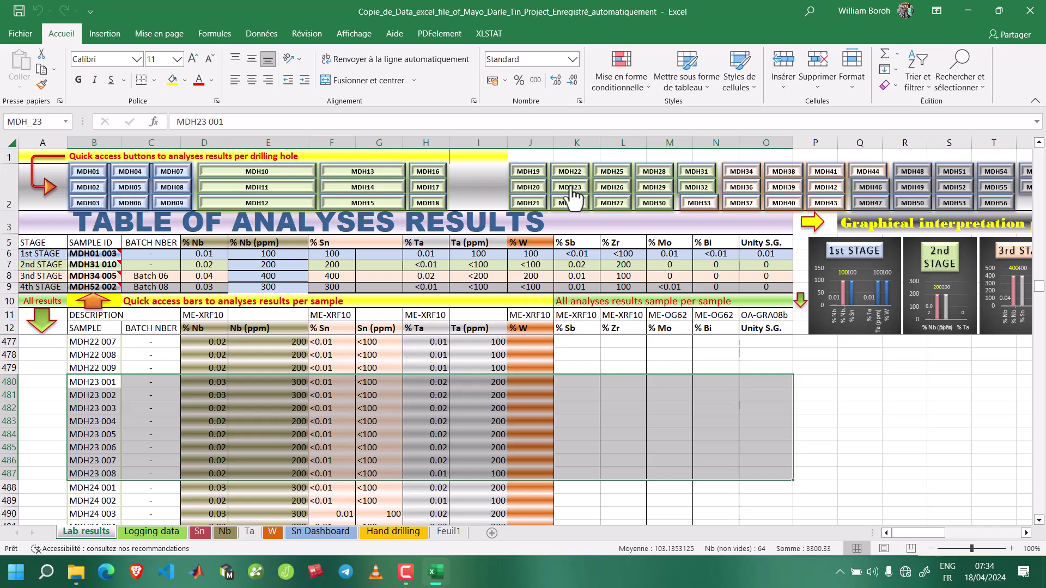
left_click(599, 187)
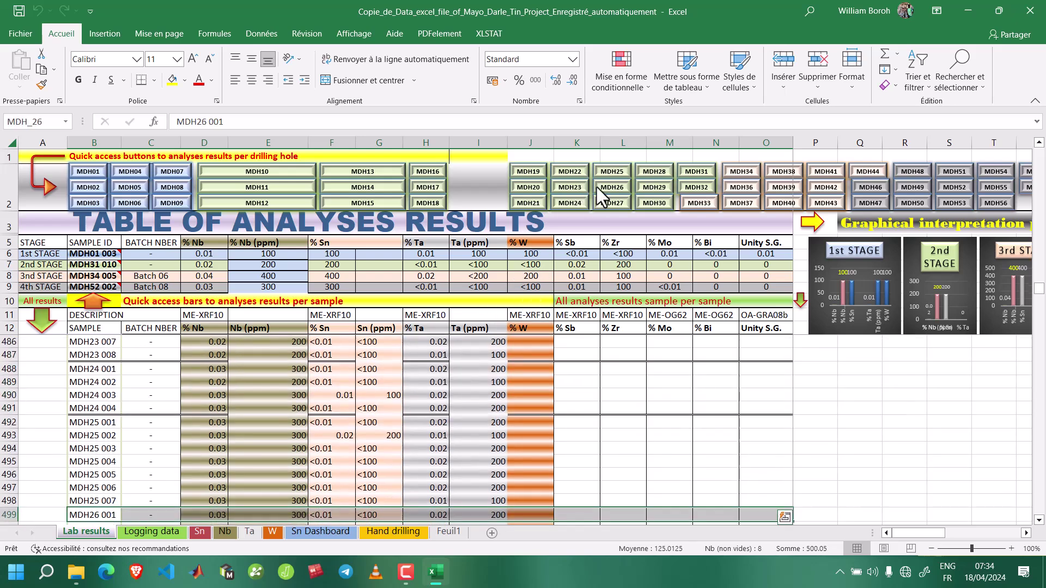
left_click(146, 197)
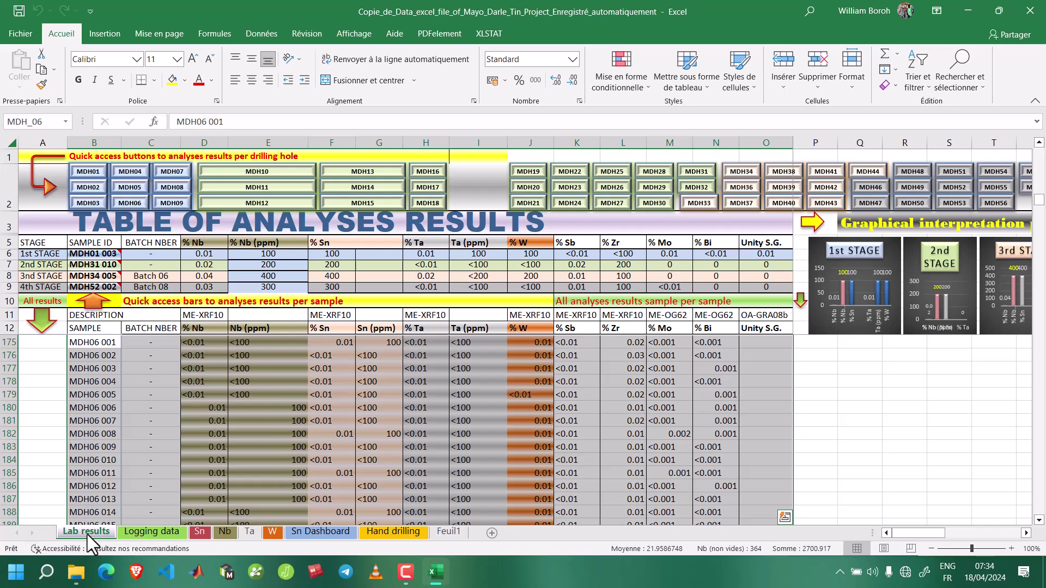
On the Logging data sheet, examine the lithology and weathering columns, and follow the quick-access link to drill hole MDH29's analysis results
left_click(136, 529)
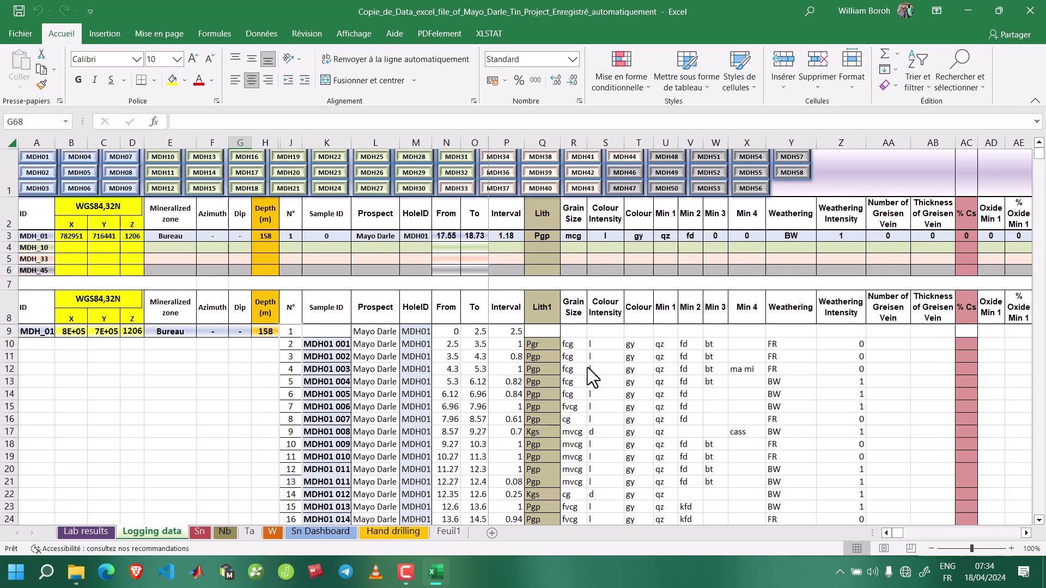
left_click(542, 348)
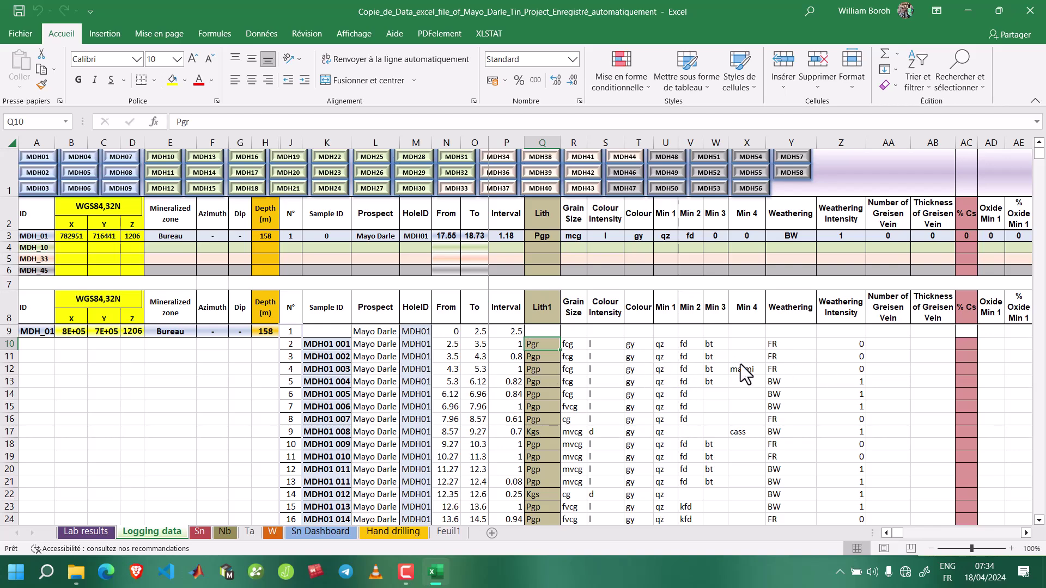
left_click(774, 380)
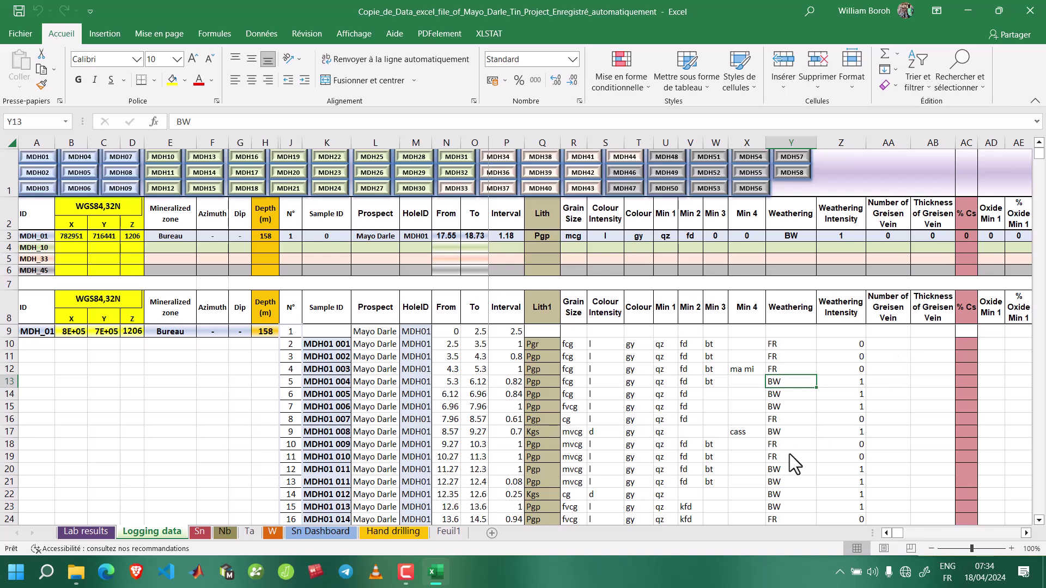
left_click(920, 533)
left_click(414, 172)
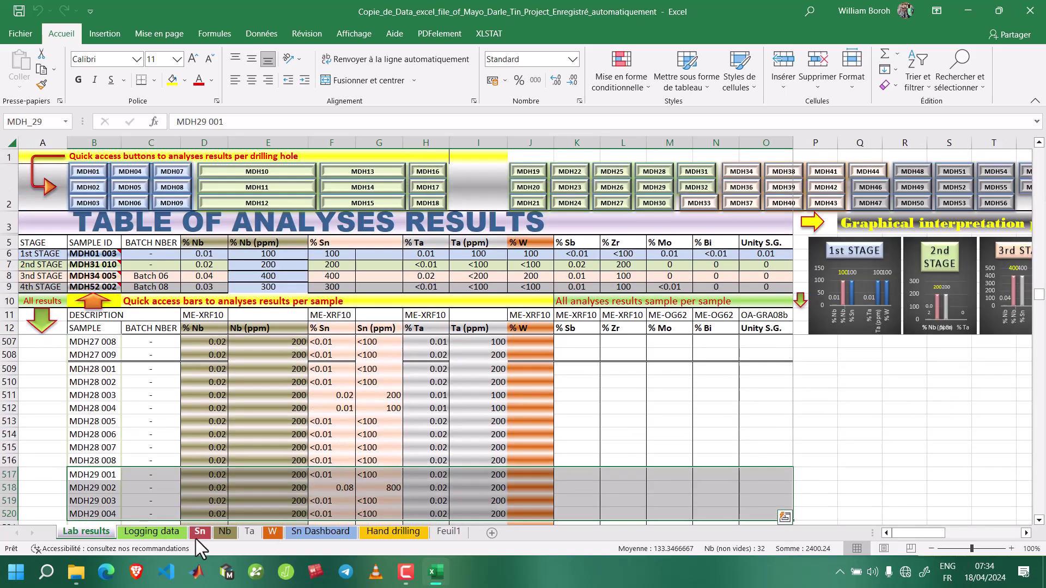
Look through the workbook's Sn, Nb, W, Sn Dashboard, Feuil1 and Hand drilling sheets
left_click(195, 539)
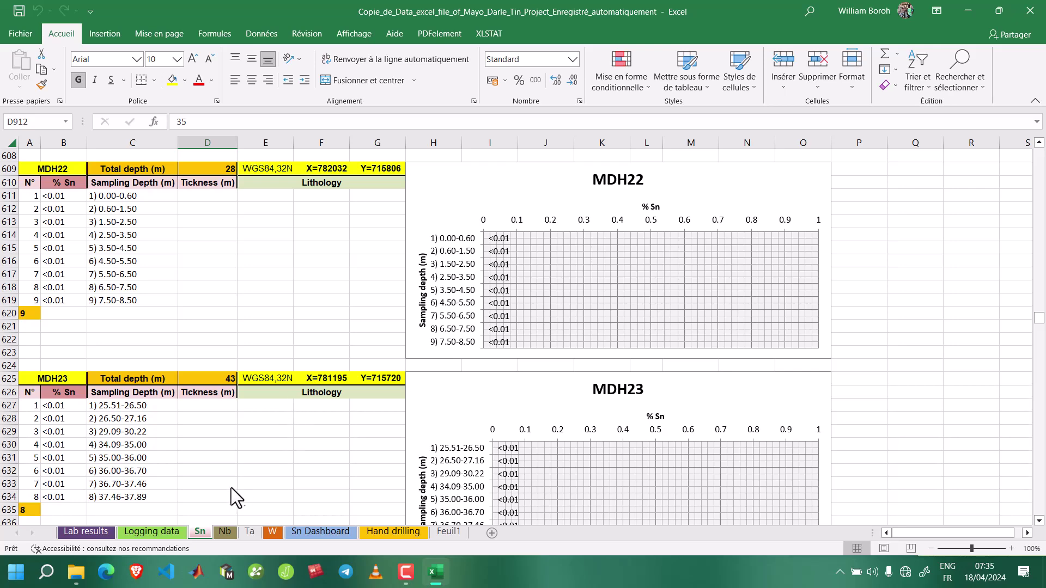
left_click(225, 532)
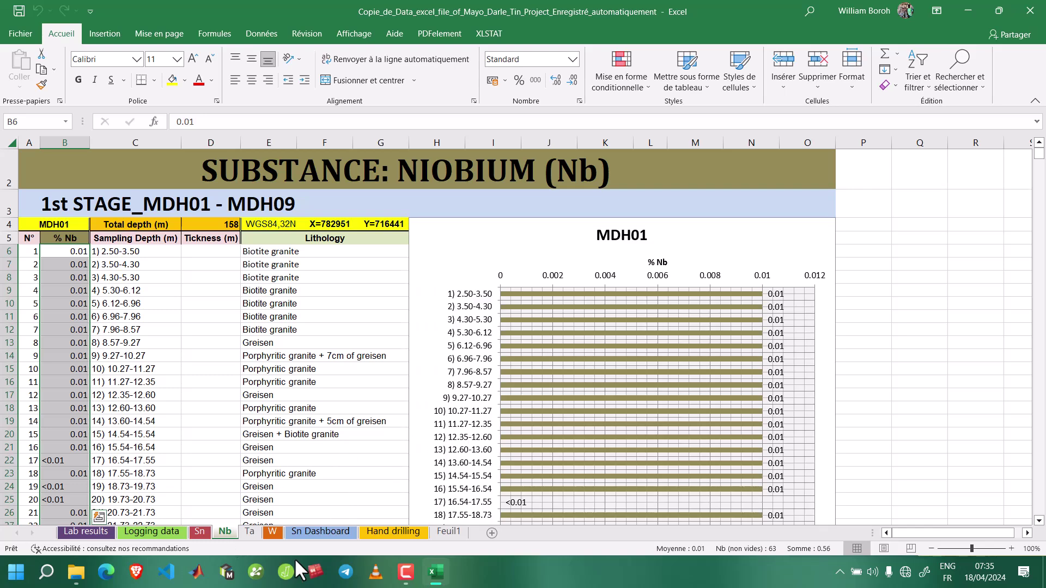
left_click(267, 533)
left_click(298, 533)
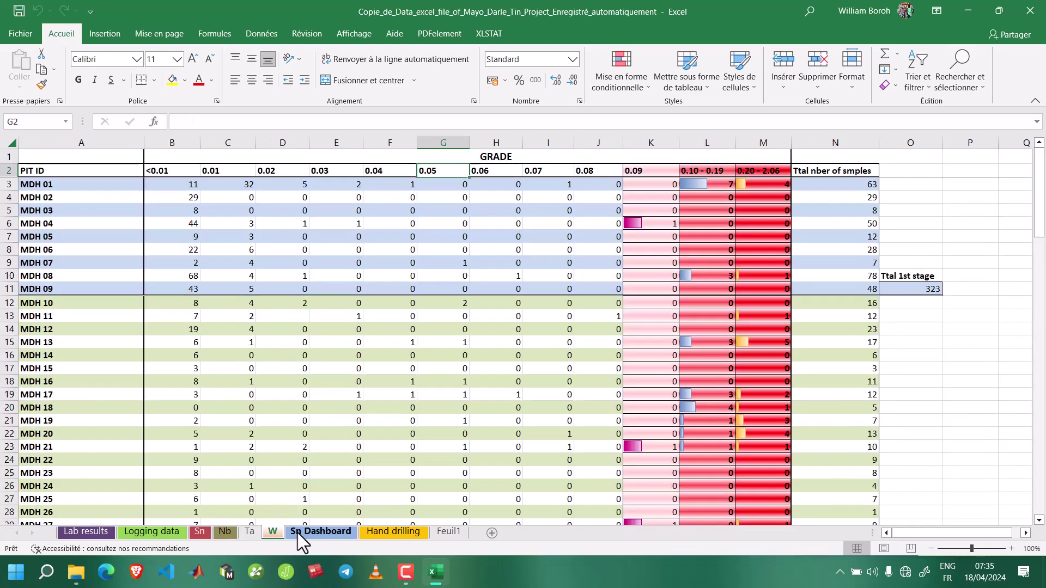
left_click(395, 534)
left_click(457, 535)
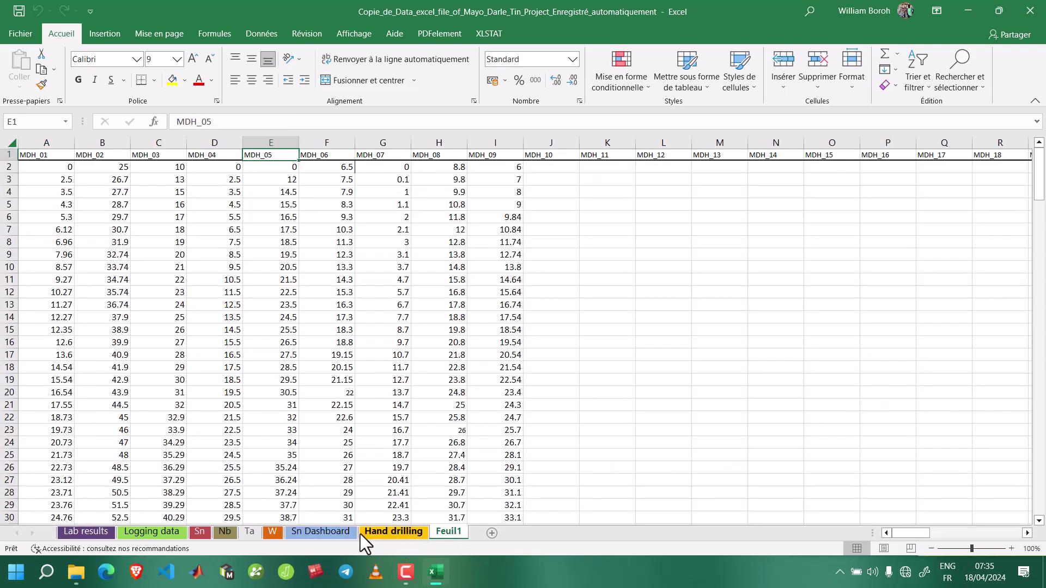
left_click(368, 534)
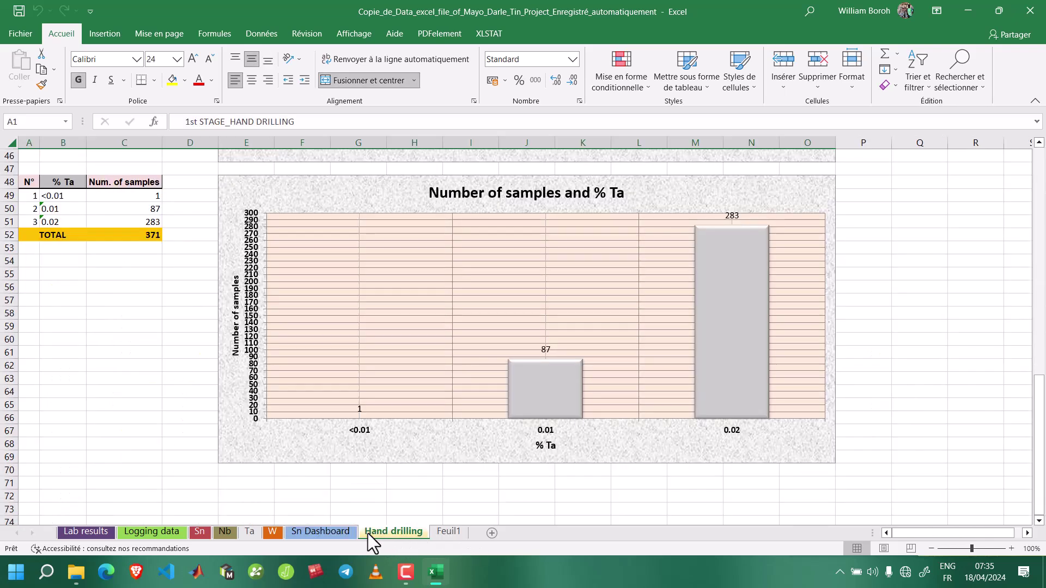
mouse_move(406, 578)
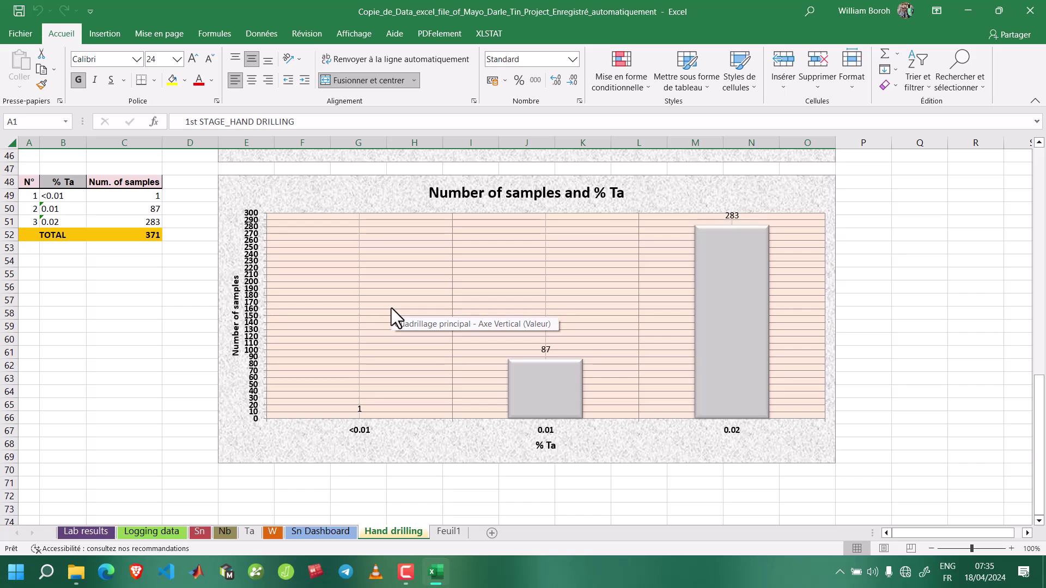
Close the workbook and open DRILLING BIDZAR F 2016 T 2017 from the data estimation folder, ending the runtime error and enabling editing
left_click(1030, 10)
left_click(502, 305)
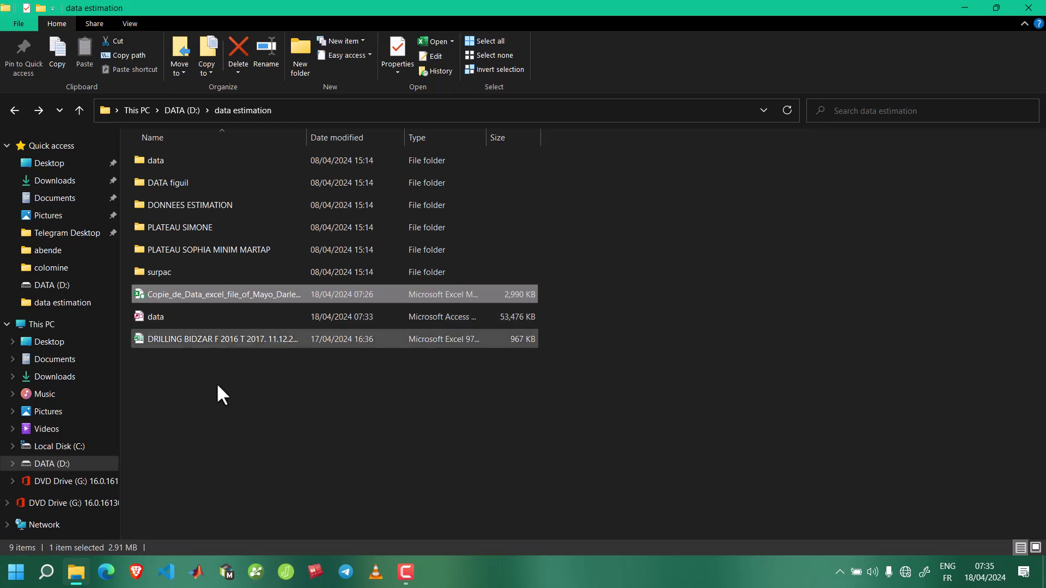
double_click(220, 341)
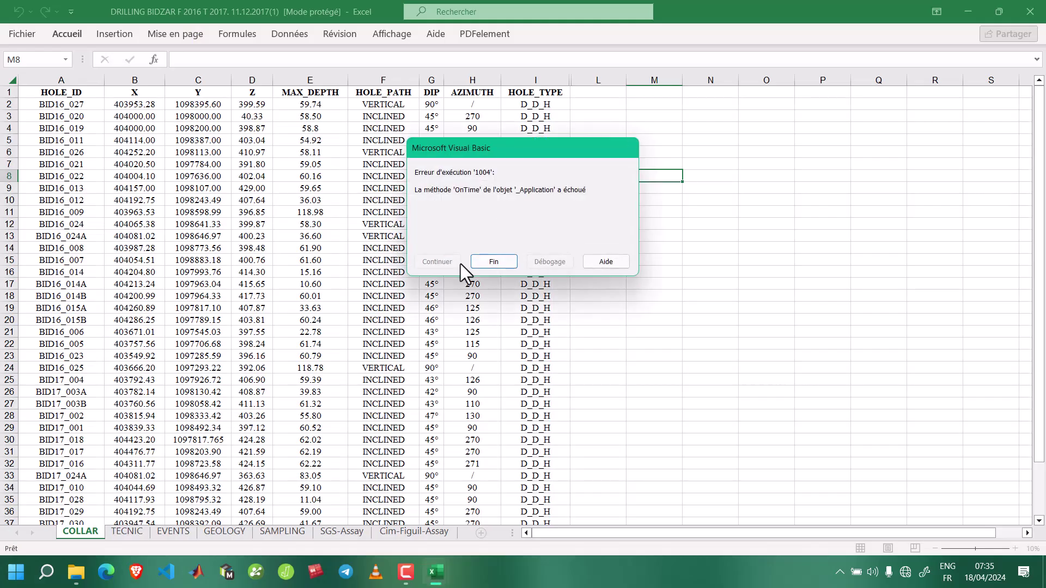
left_click(483, 264)
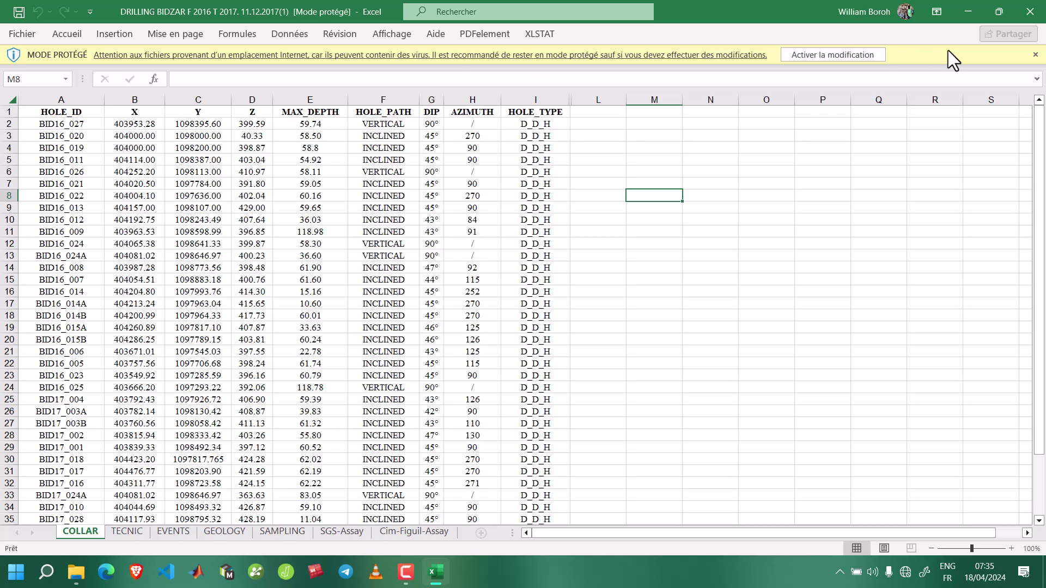
left_click(845, 56)
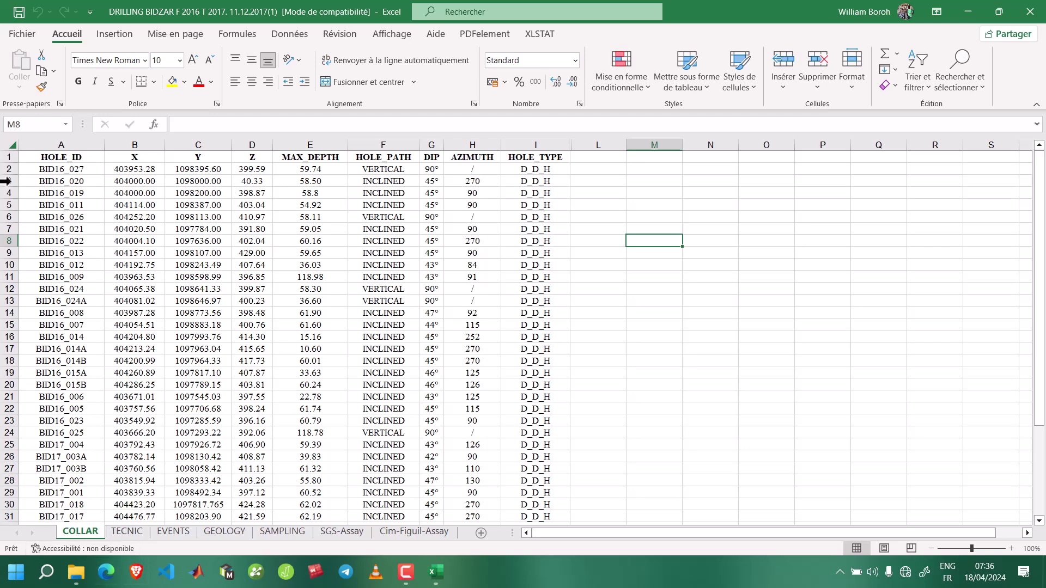
Examine the drill hole records on the COLLAR, TECNIC, EVENTS and GEOLOGY sheets, including the rock descriptions
left_click(67, 161)
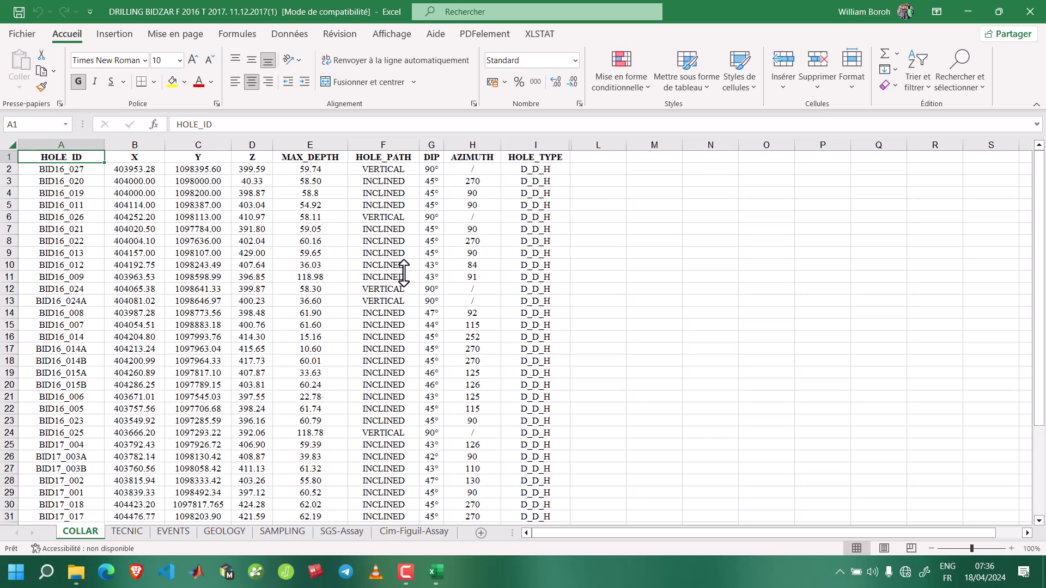
left_click(111, 535)
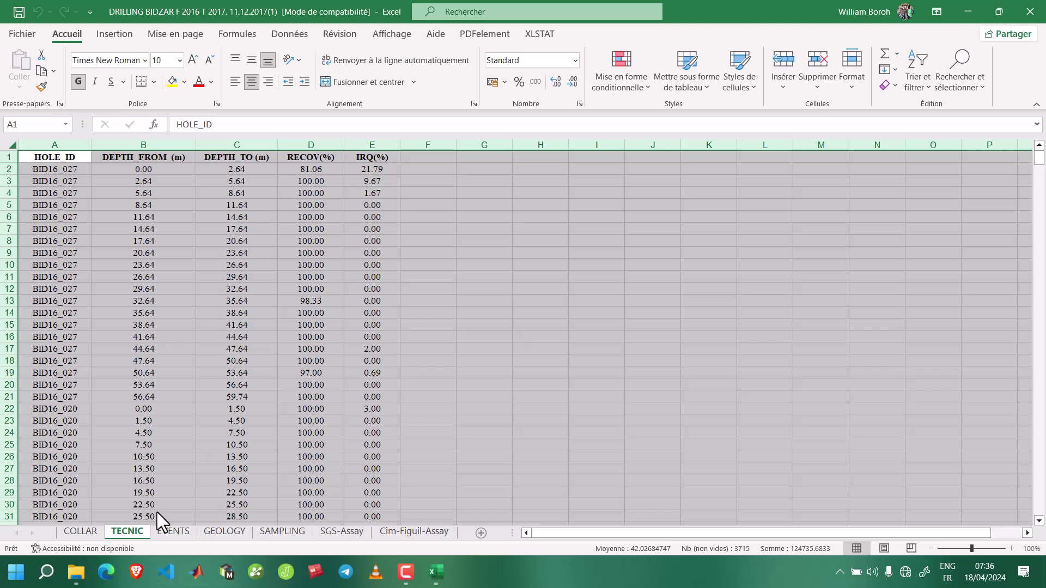
left_click(168, 532)
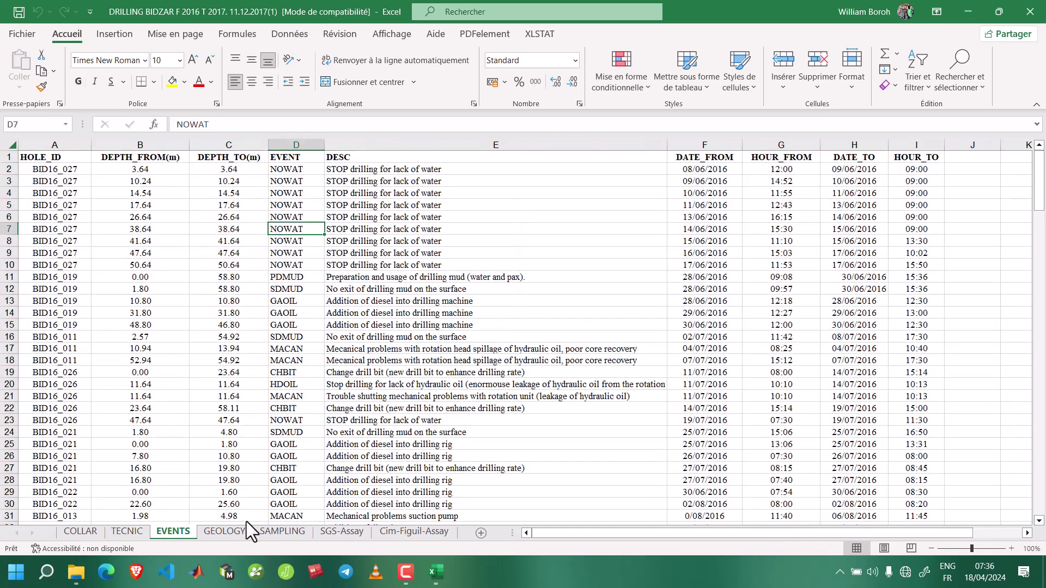
left_click(216, 535)
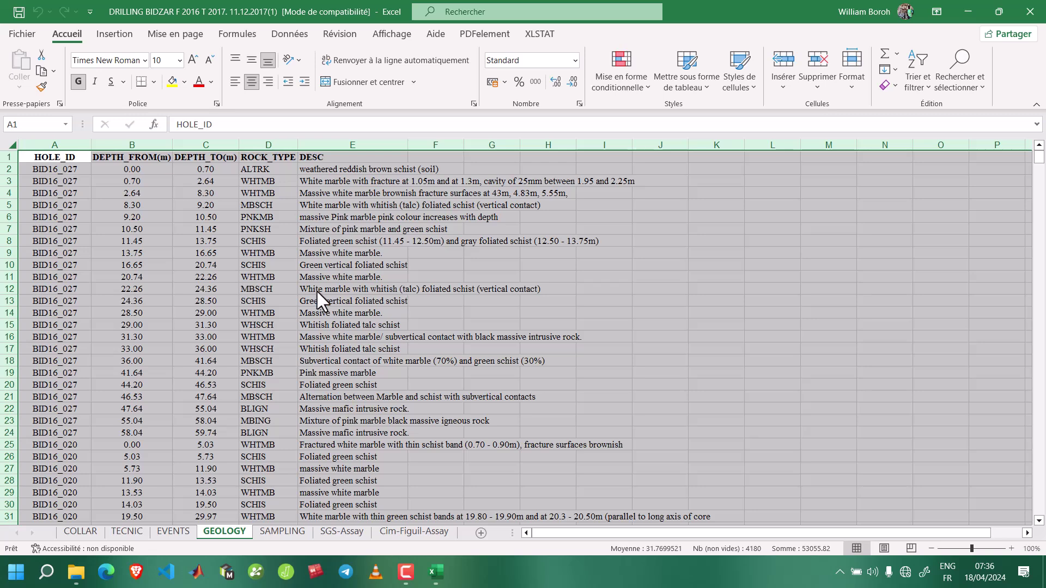
left_click(317, 292)
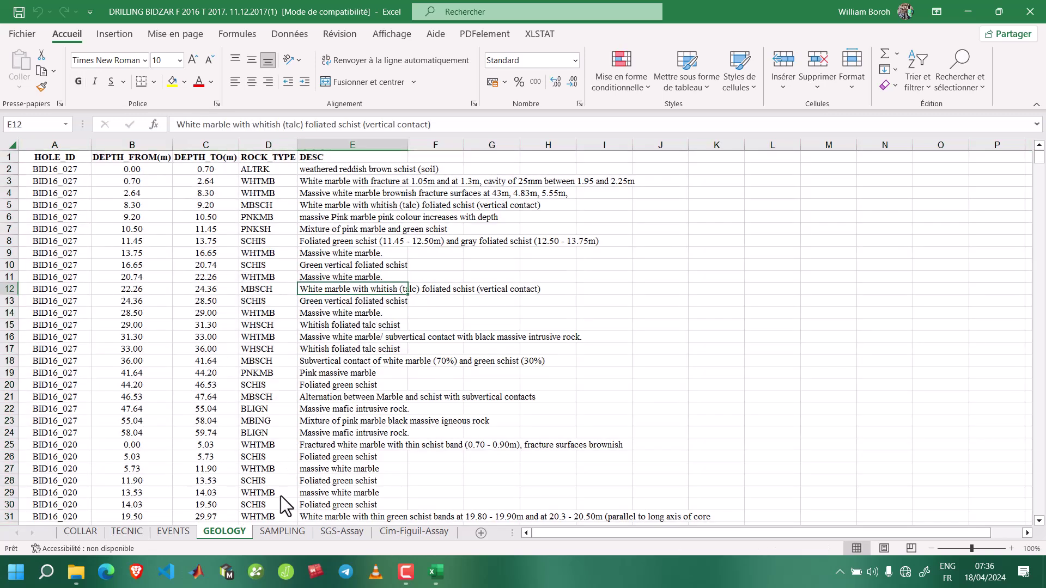
Examine the SAMPLING sheet and compare the oxide analyses on the SGS-Assay and Cim-Figuil-Assay sheets
left_click(298, 535)
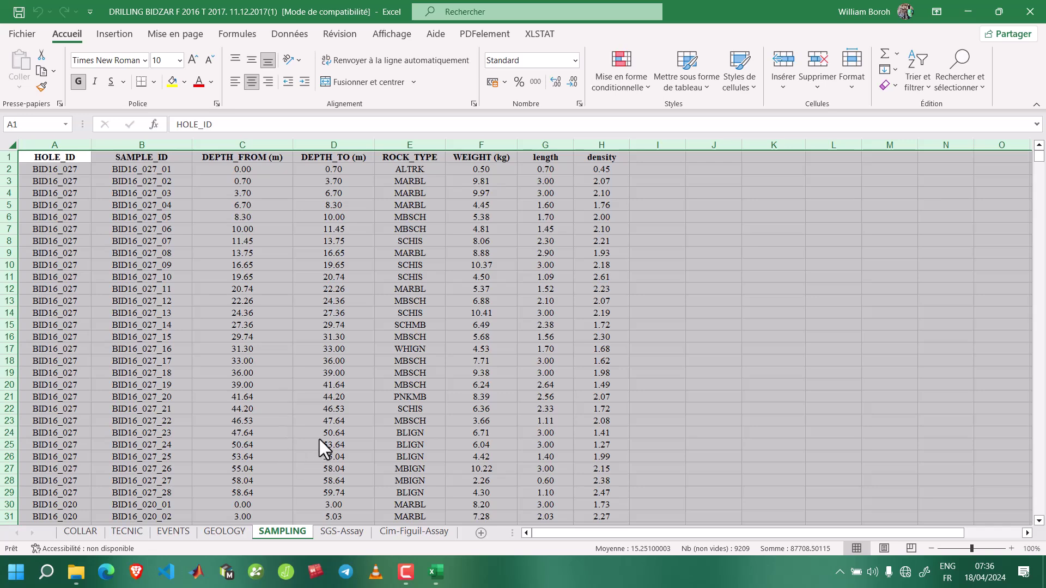
left_click(342, 531)
left_click(398, 533)
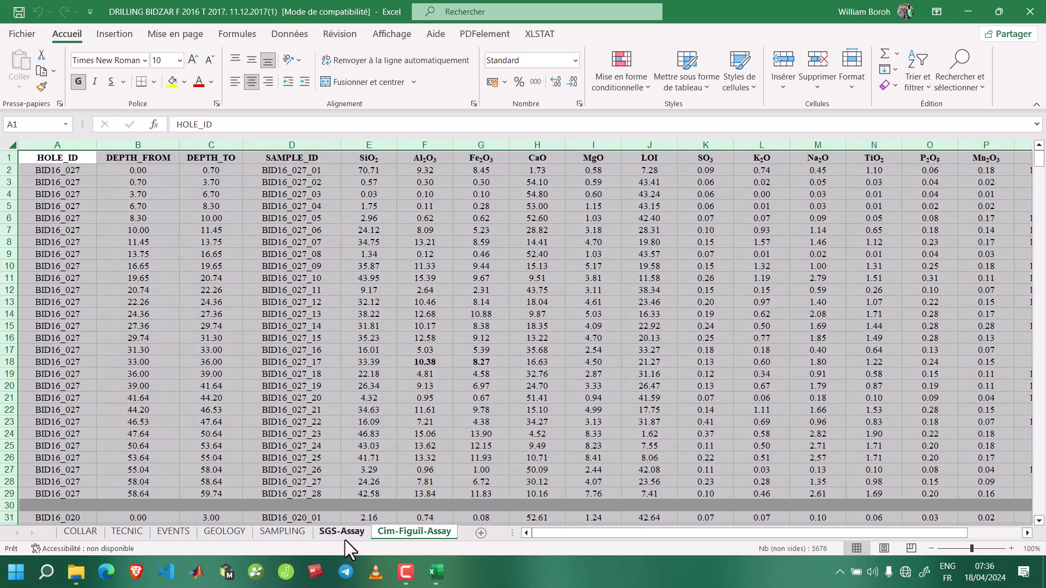
left_click(345, 539)
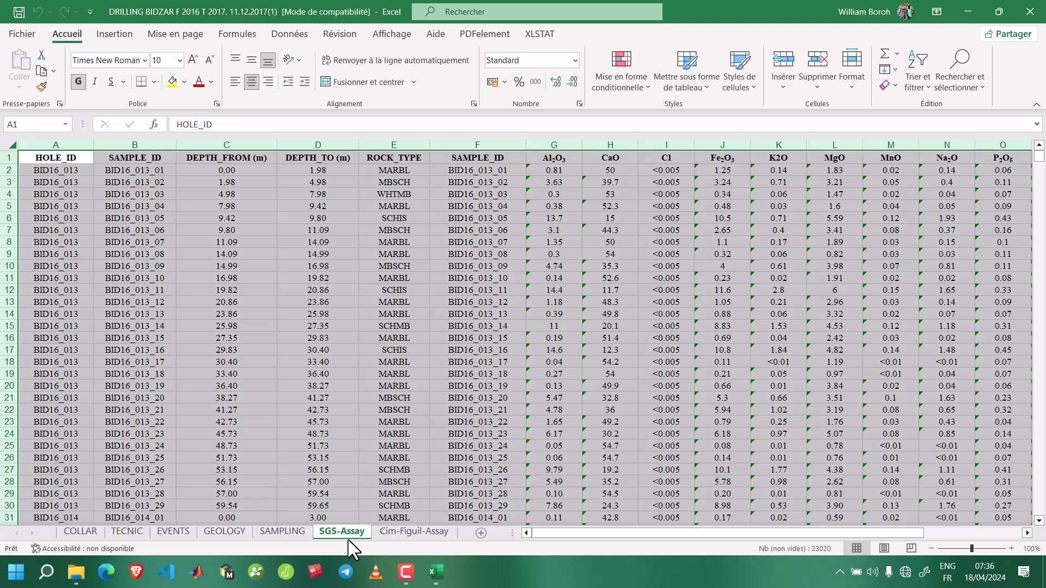
left_click(406, 532)
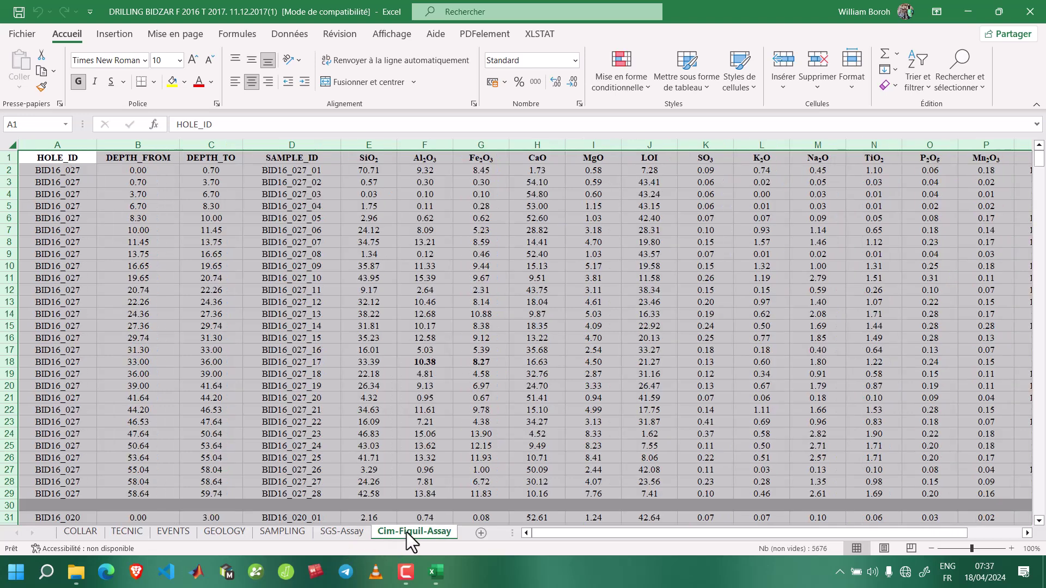
scroll(467, 357, "down", 6)
scroll(467, 356, "up", 5)
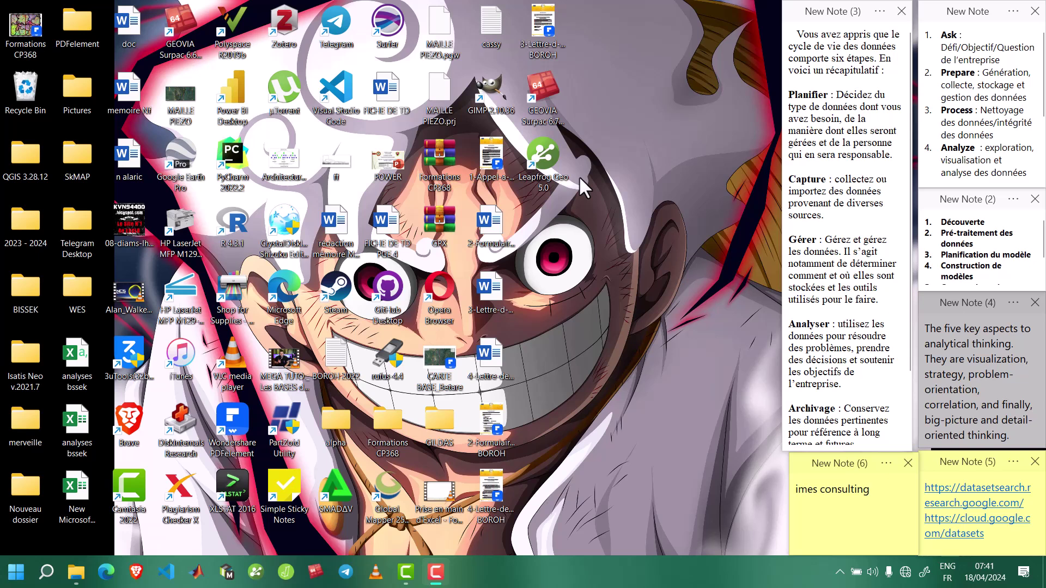
Open the Windows Region settings and bring up the additional number format settings beside them
key("super")
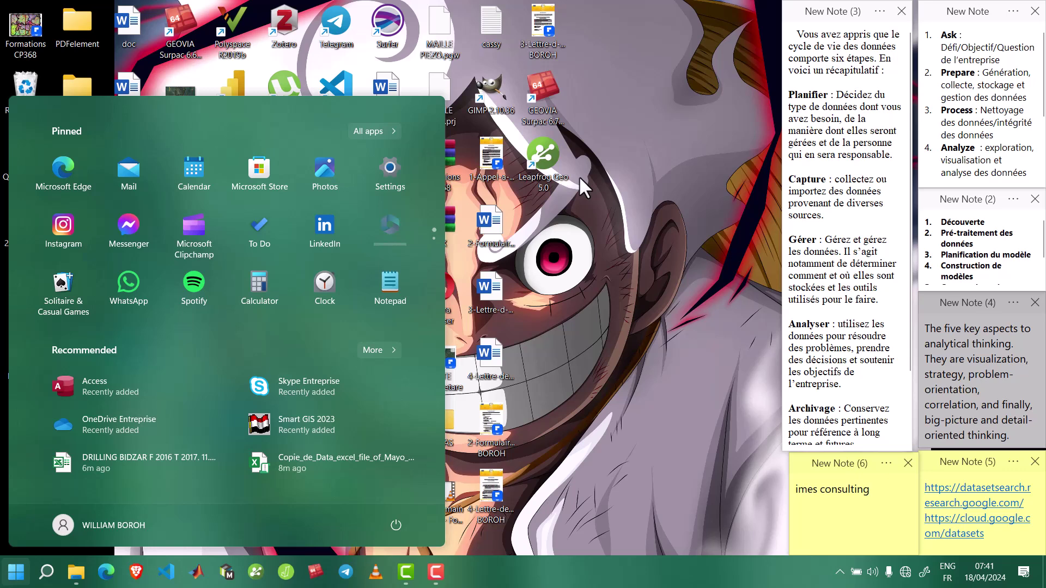
type("region")
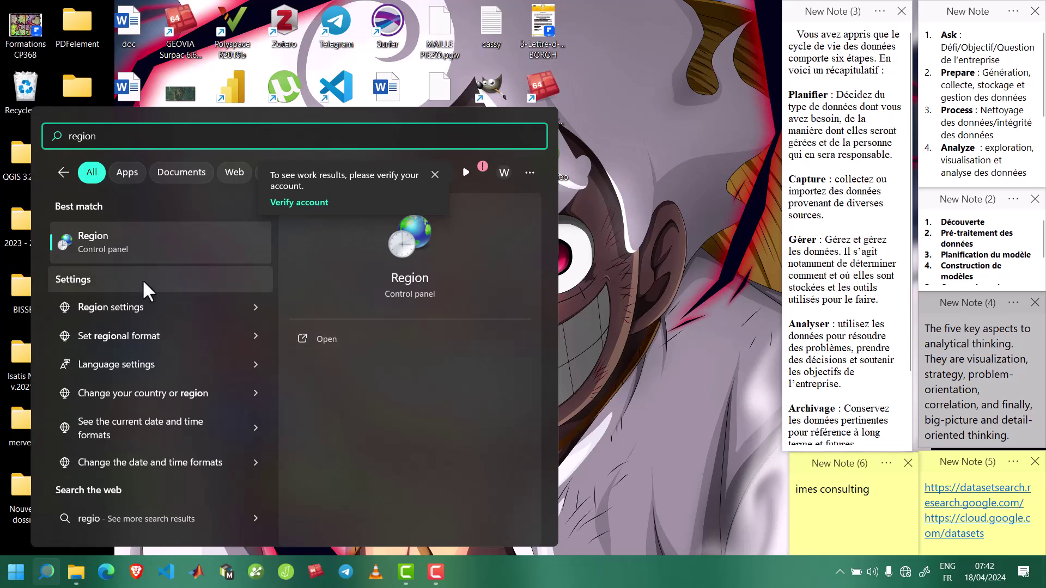
left_click(84, 241)
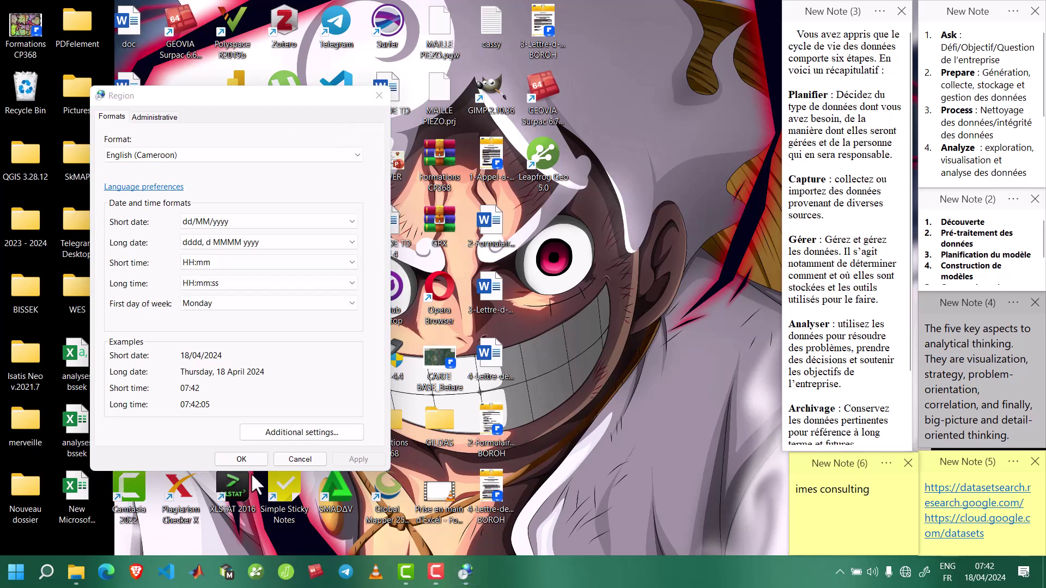
left_click(293, 432)
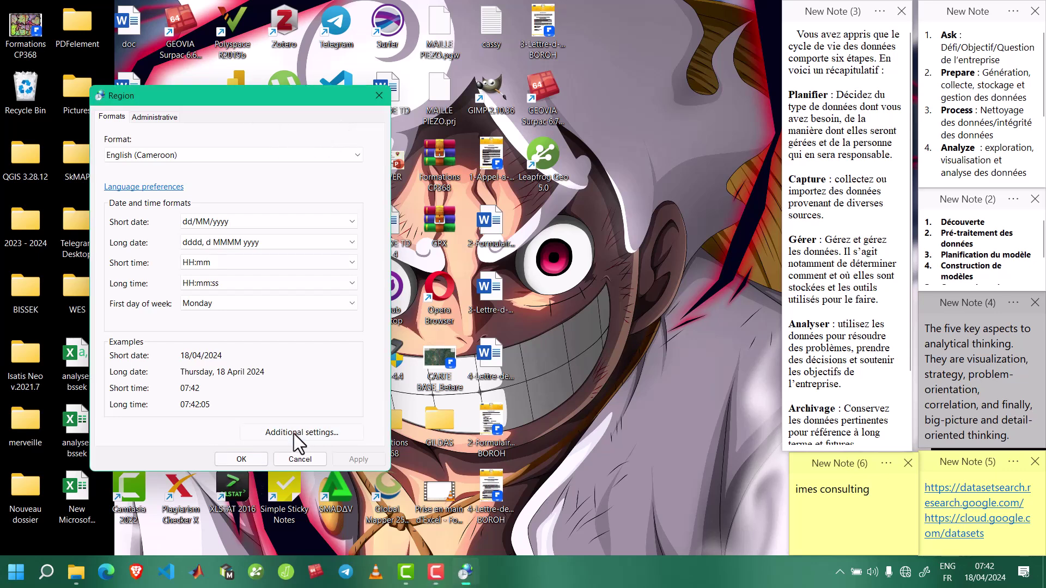
left_click_drag(230, 153, 463, 47)
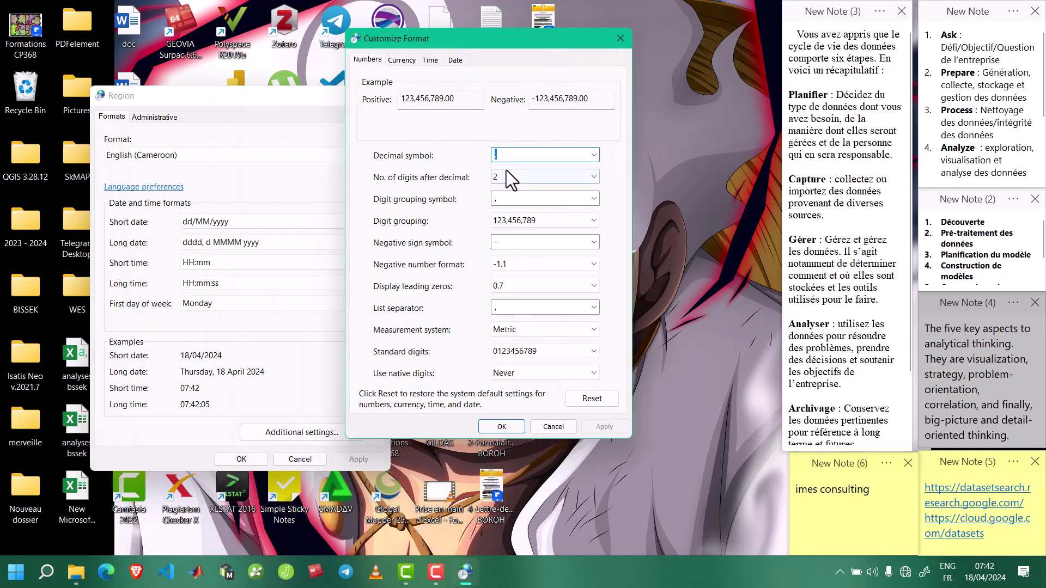
Check the decimal symbol and list separator in the number format, and close the regional settings without changes
left_click(505, 155)
left_click(505, 309)
left_click(506, 312)
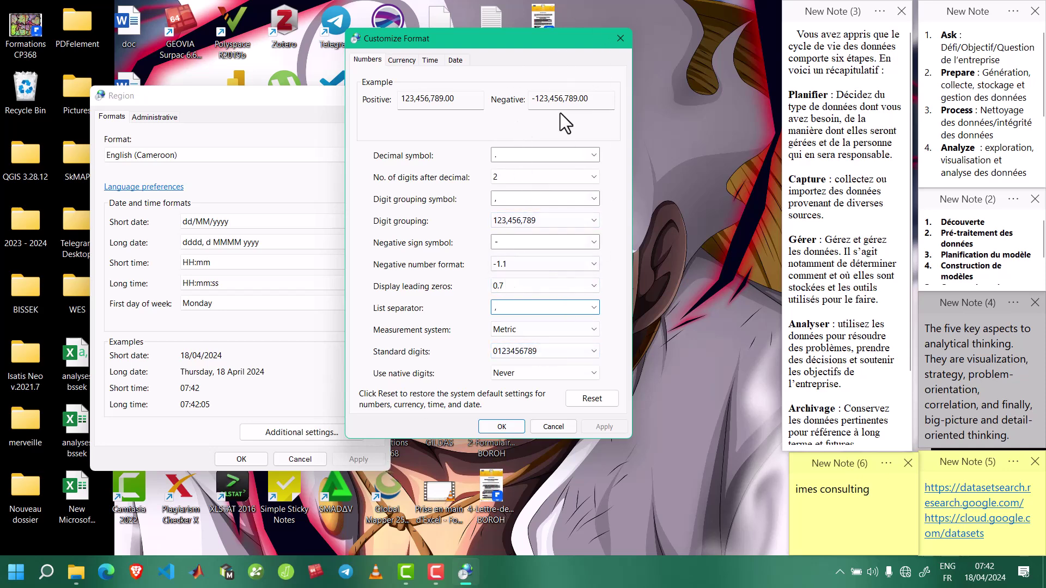
left_click(623, 36)
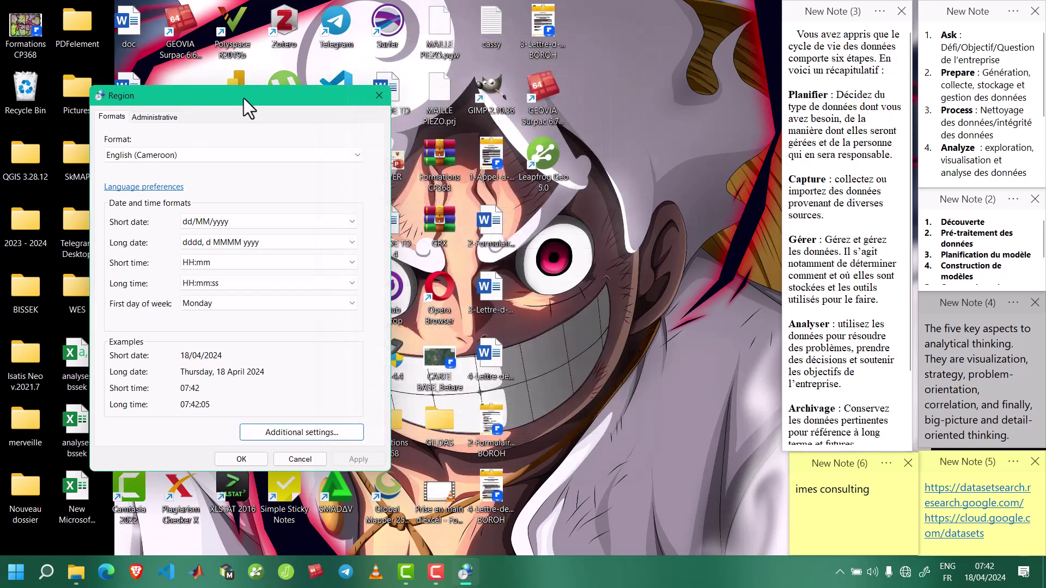
left_click(372, 97)
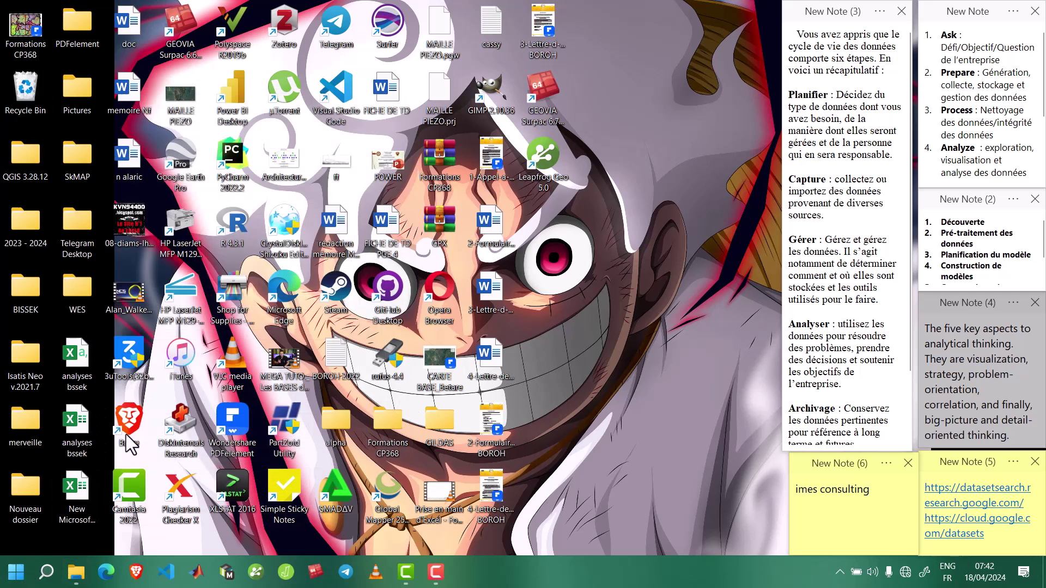
Search Windows for Word and launch it
left_click(16, 571)
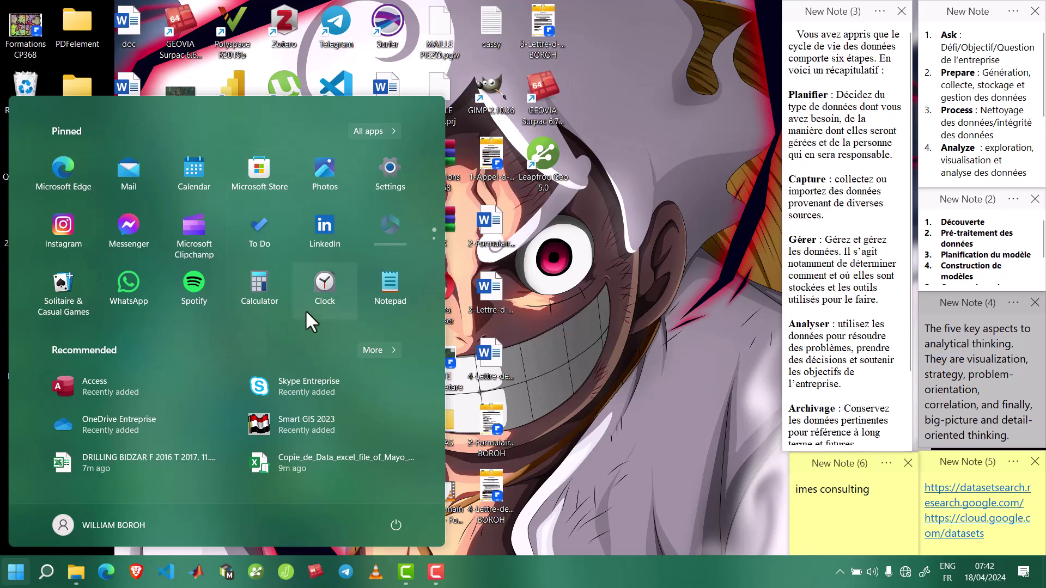
type("word")
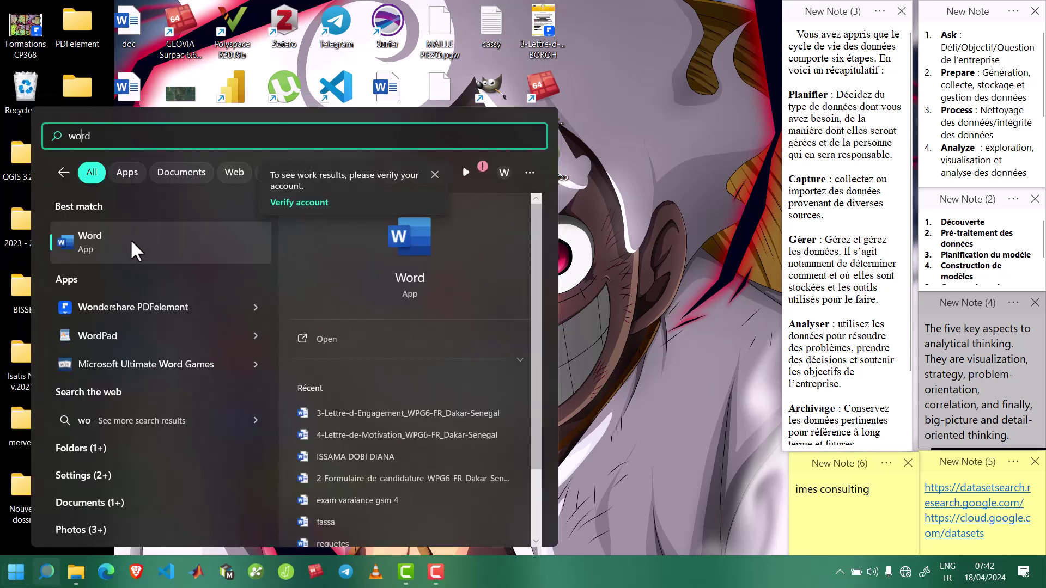
left_click(209, 223)
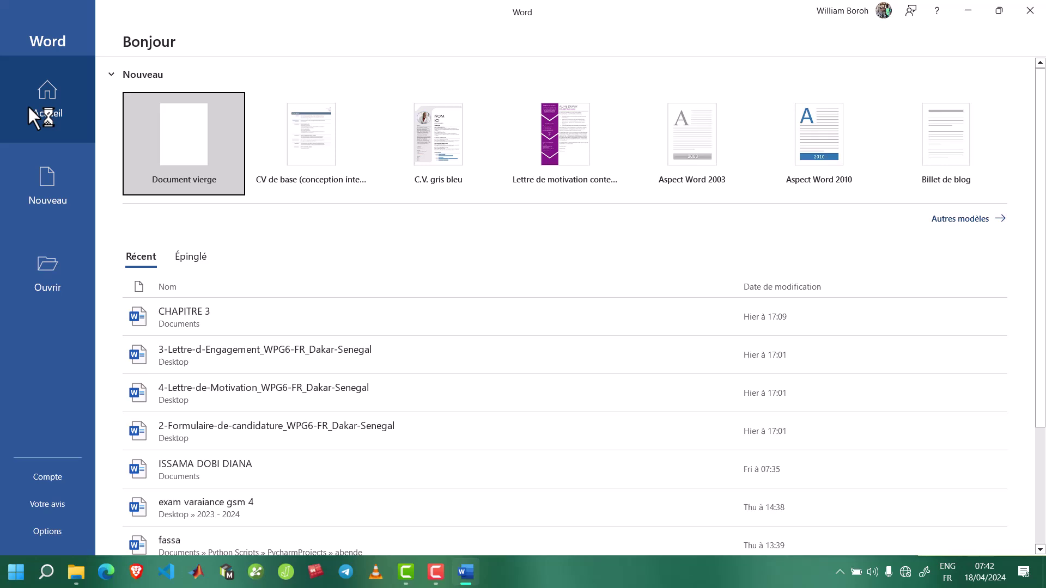
Start a blank document, check Word's version and bit edition in the account's product information, and close Word
left_click(148, 166)
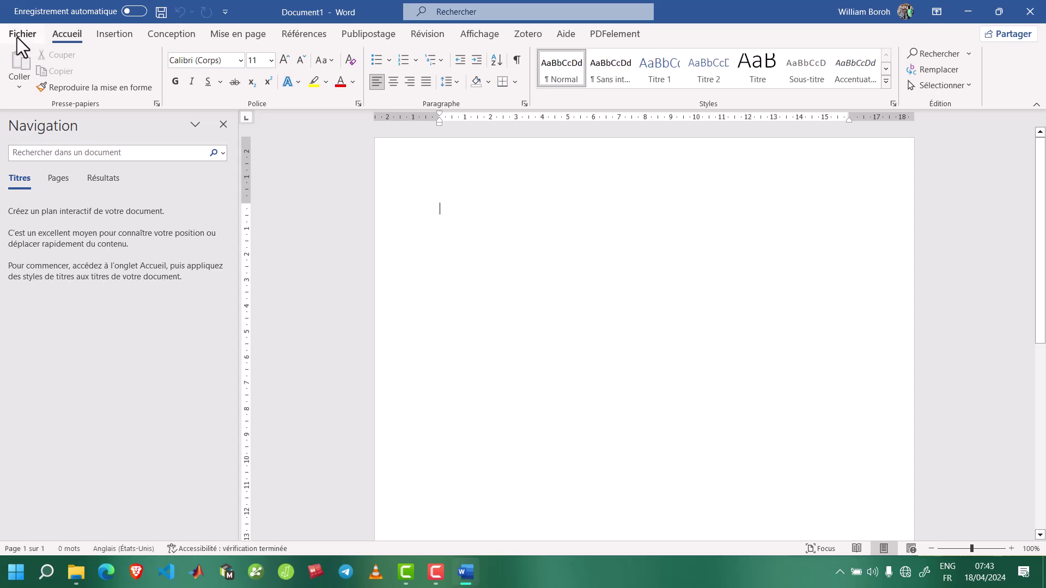
left_click(18, 37)
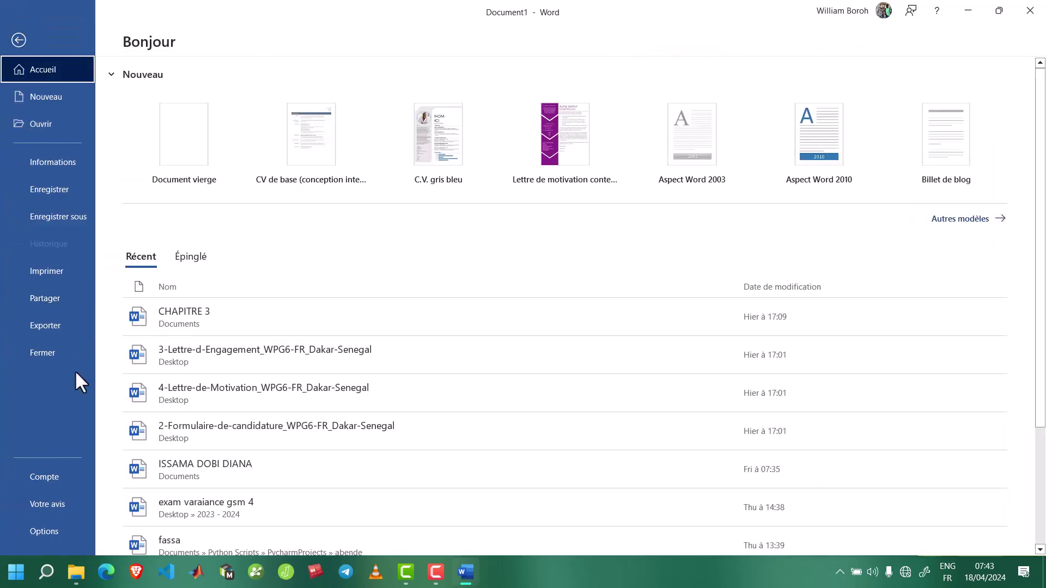
left_click(60, 473)
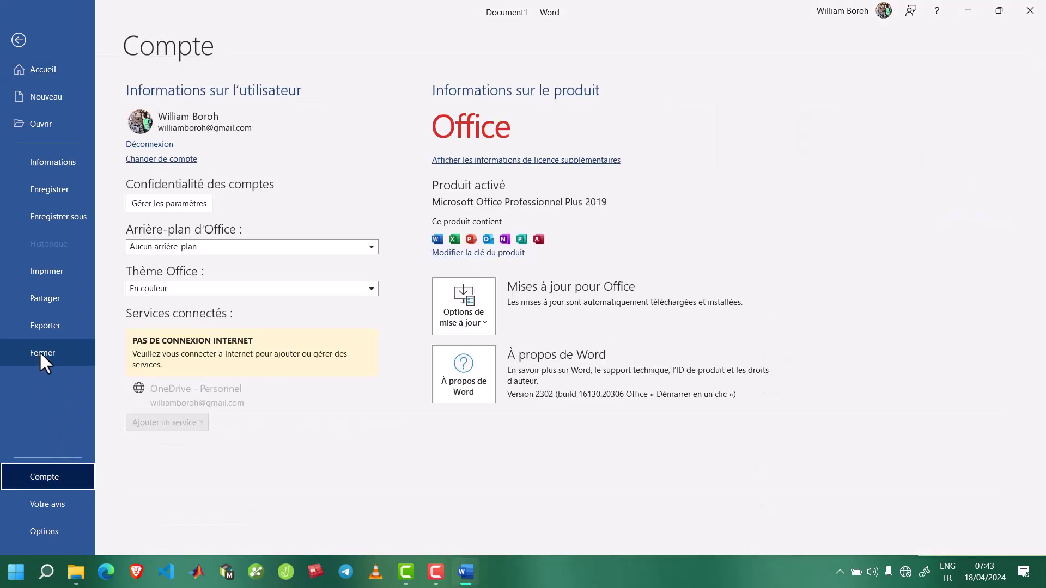
left_click(447, 367)
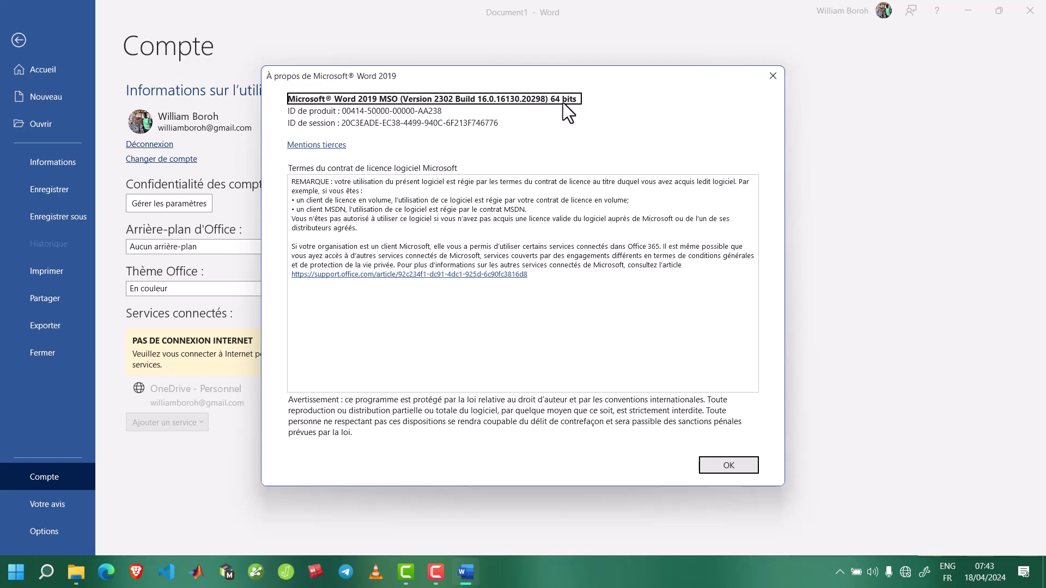
left_click(719, 463)
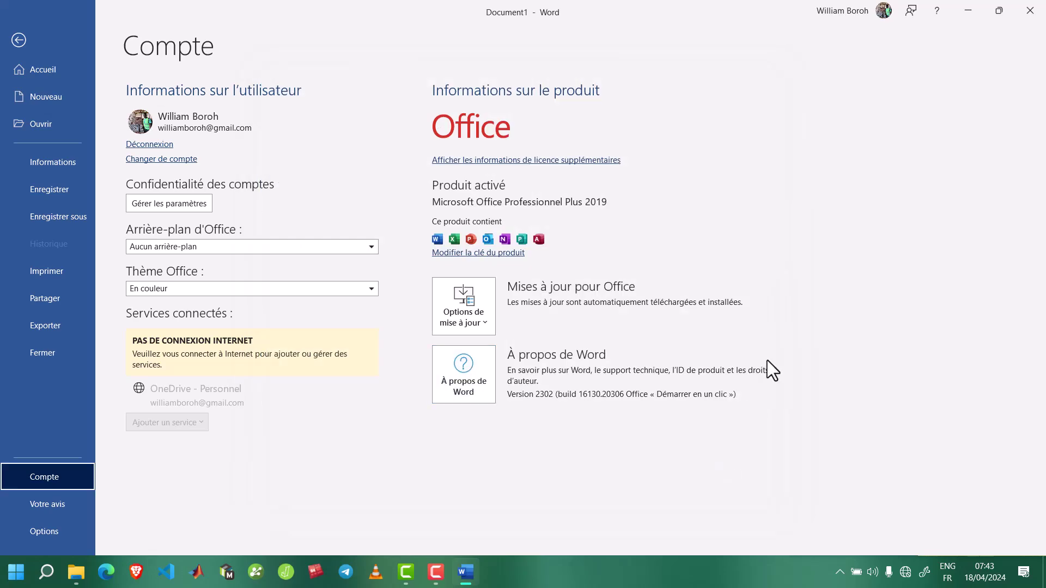
left_click(1033, 6)
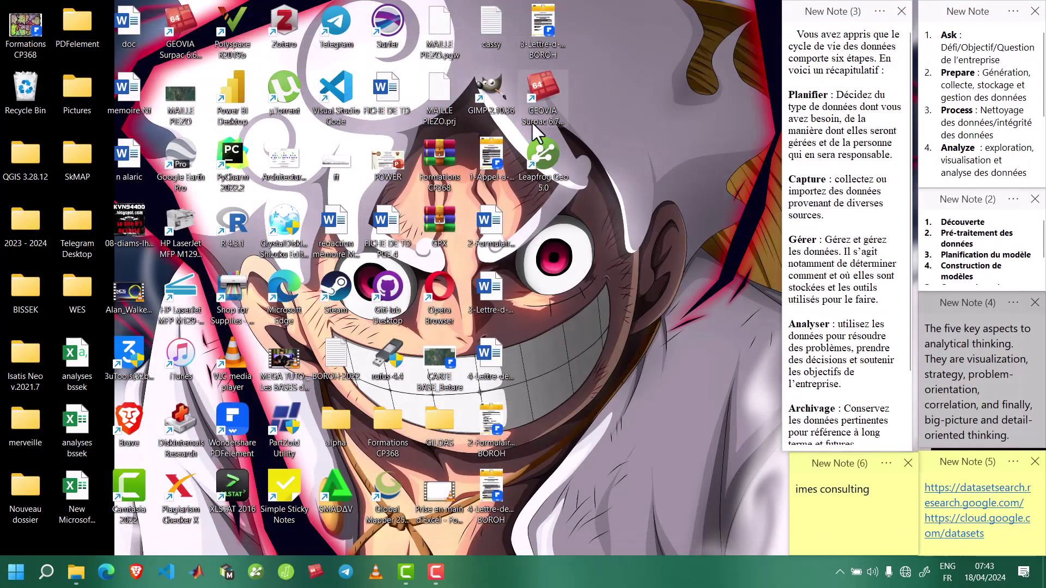
Create a folder named Bidzar inside the data estimation folder and paste the DRILLING BIDZAR workbook into it
left_click(543, 110)
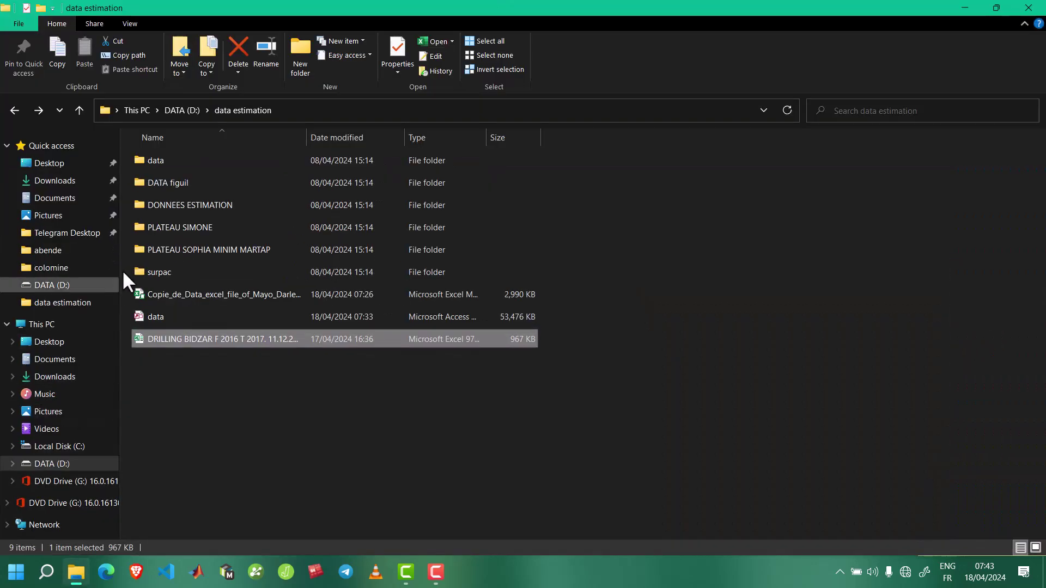
left_click(236, 392)
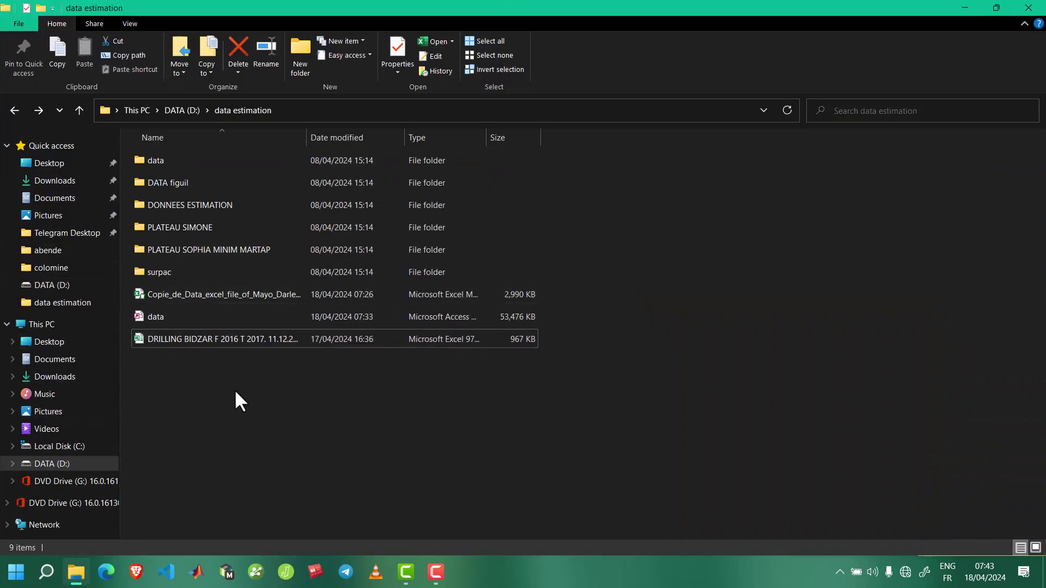
left_click(179, 337)
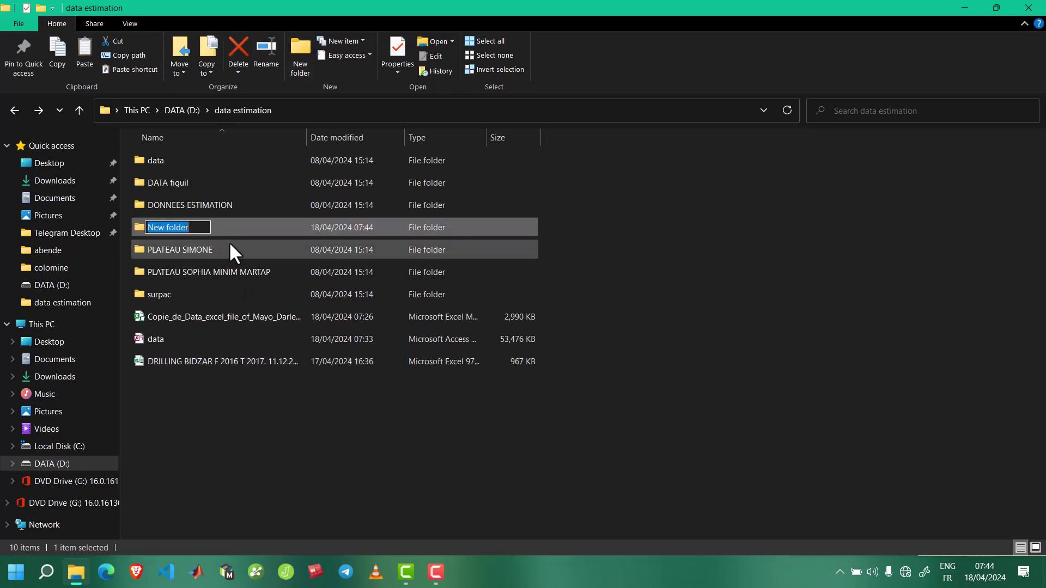
type("B")
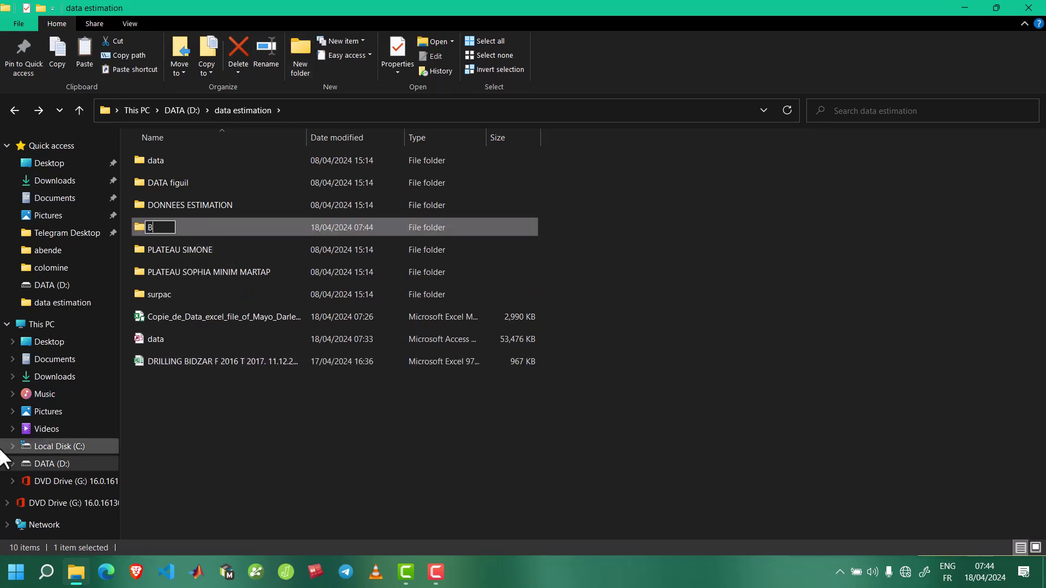
type("idzar")
key("Return")
key("Return")
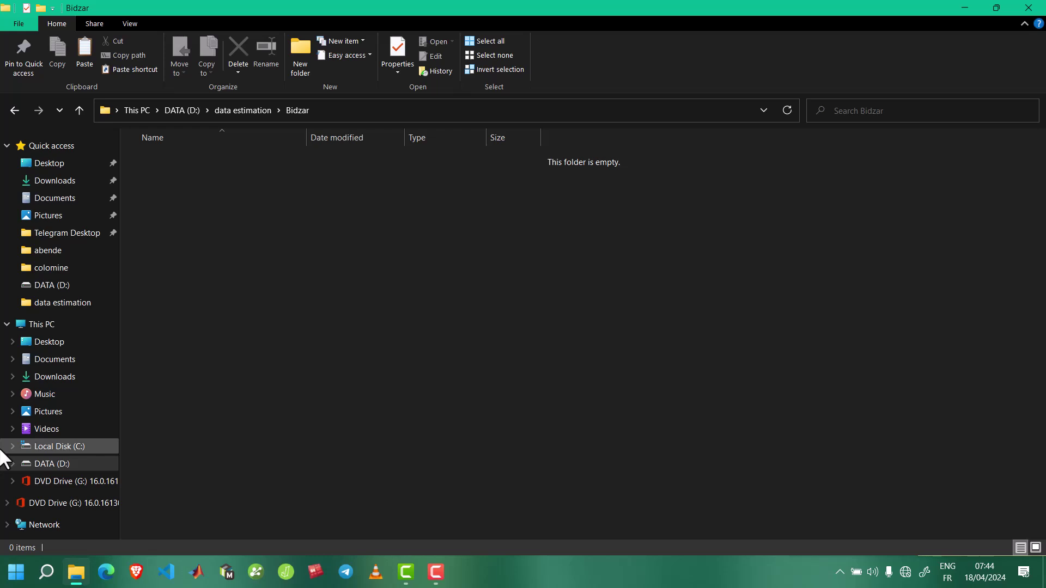
key("ctrl+v")
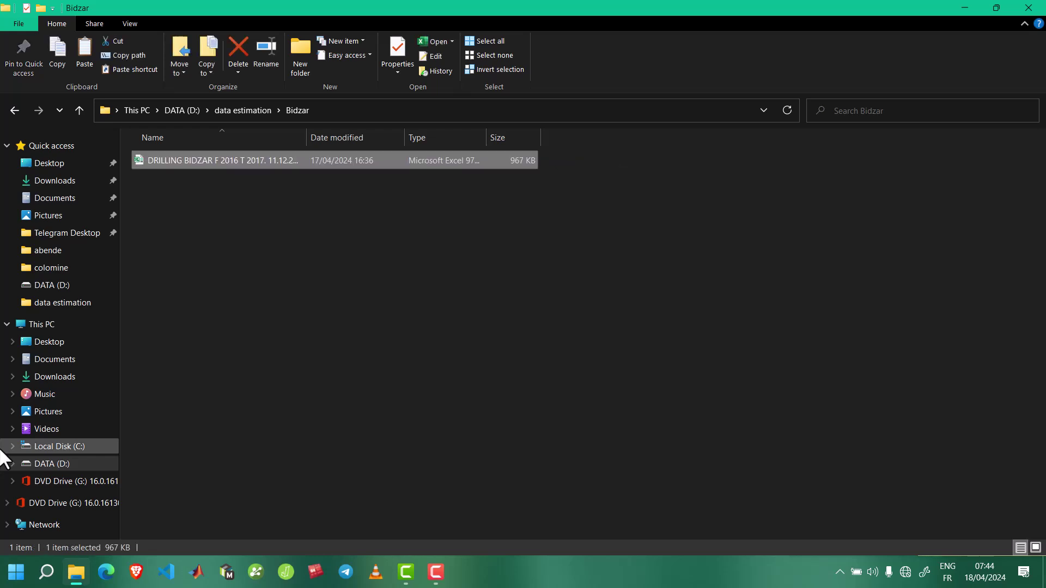
left_click(226, 335)
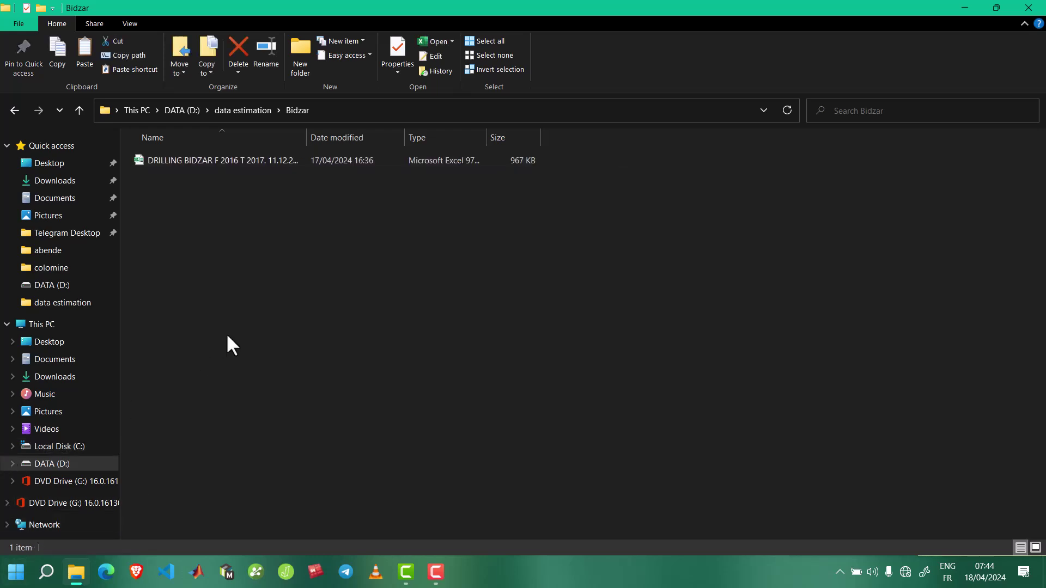
Open the DRILLING BIDZAR workbook from the Bidzar folder, dismiss the Visual Basic error, and enable editing
left_click(232, 164)
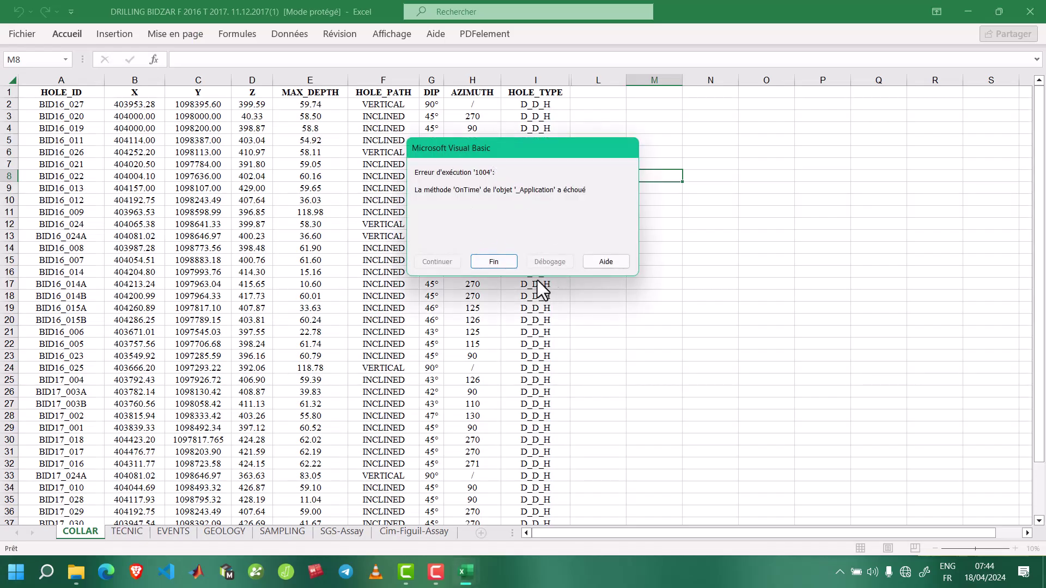
left_click(492, 261)
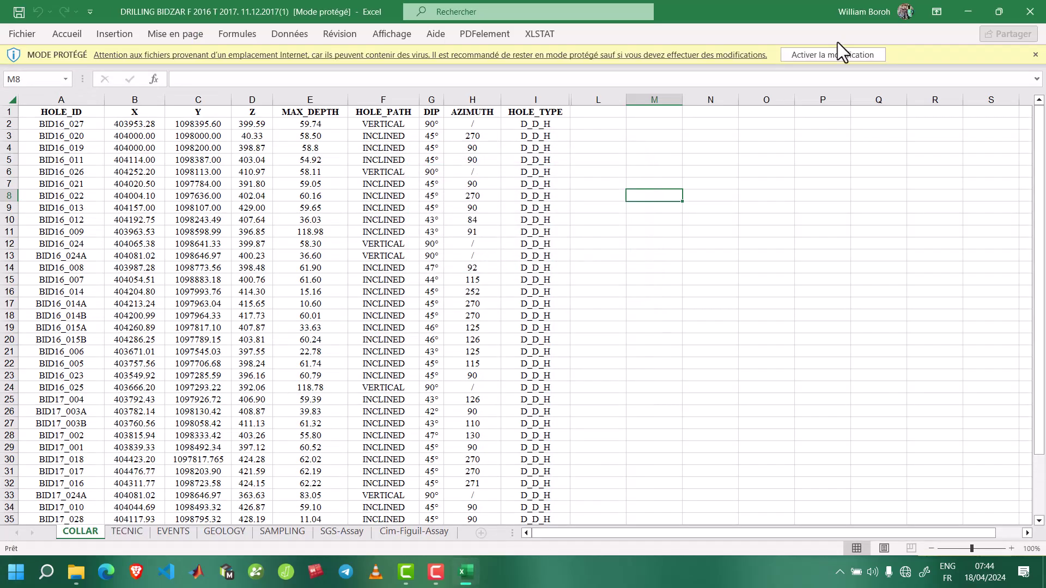
left_click(832, 56)
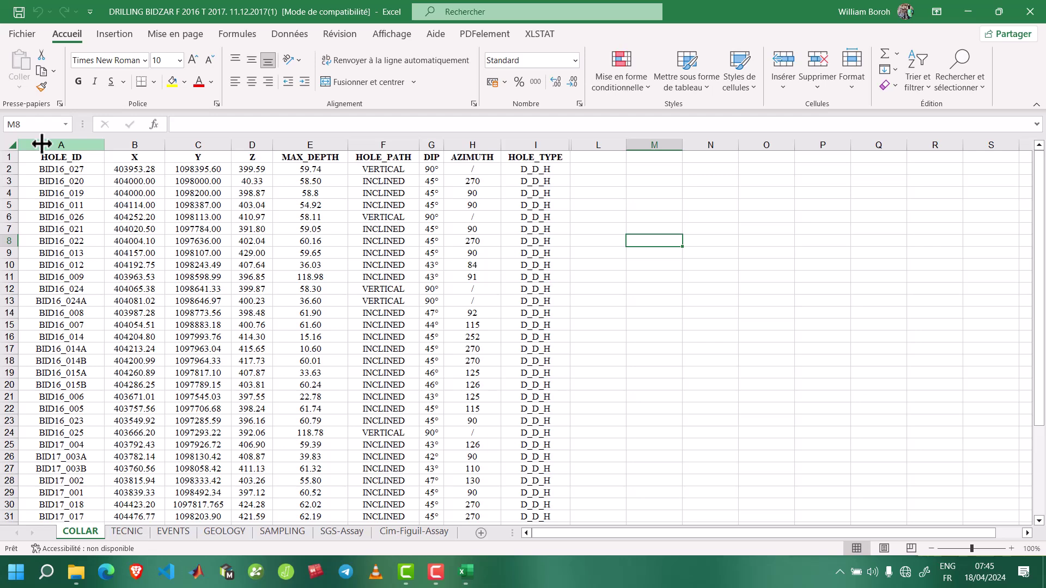
Copy the HOLE_ID to MAX_DEPTH columns of the COLLAR sheet into a new workbook and look through the pasted rows
left_click_drag(42, 143, 300, 143)
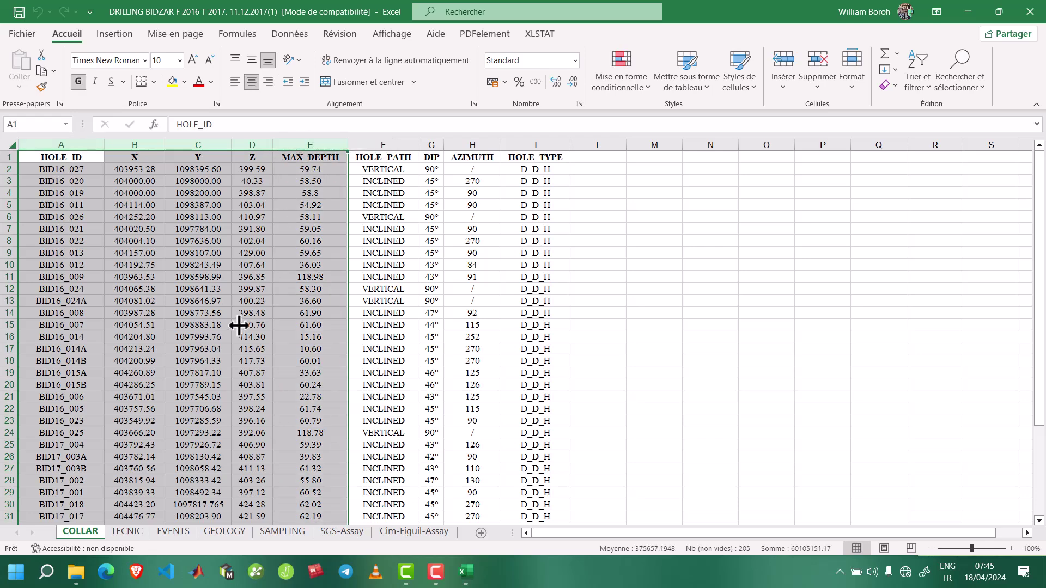
key("ctrl+c")
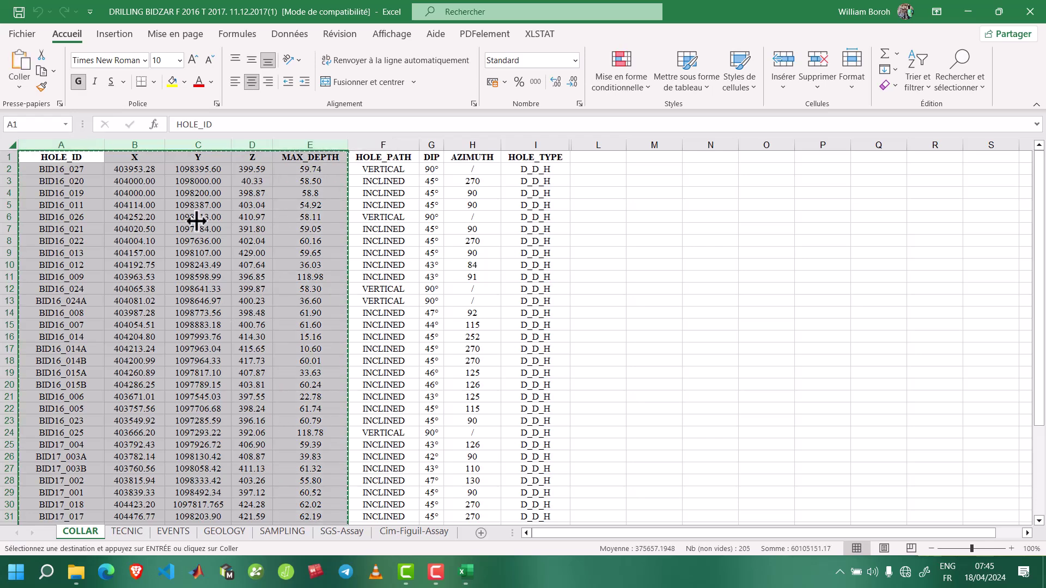
key("ctrl+n")
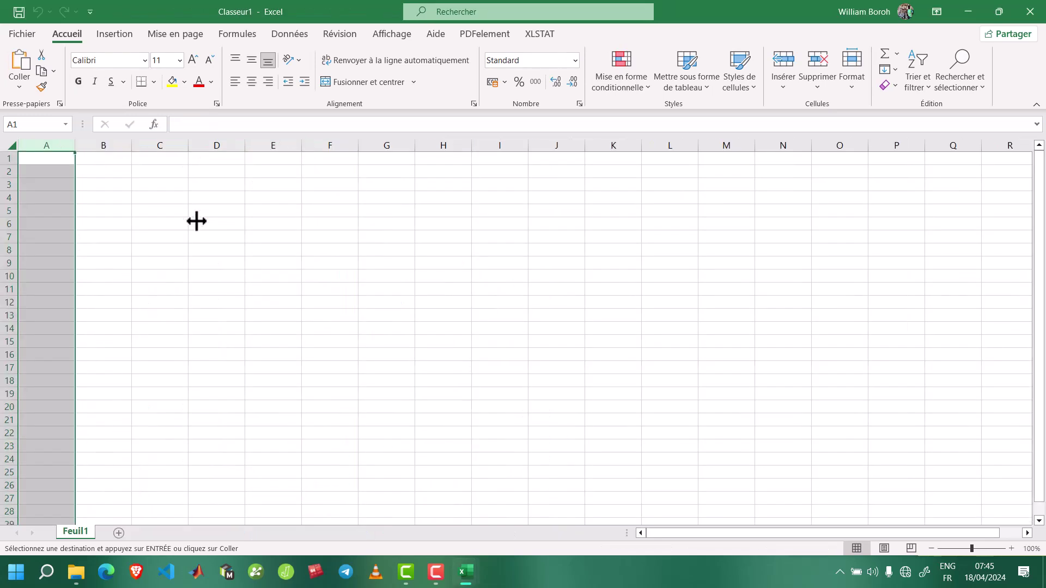
key("ctrl+v")
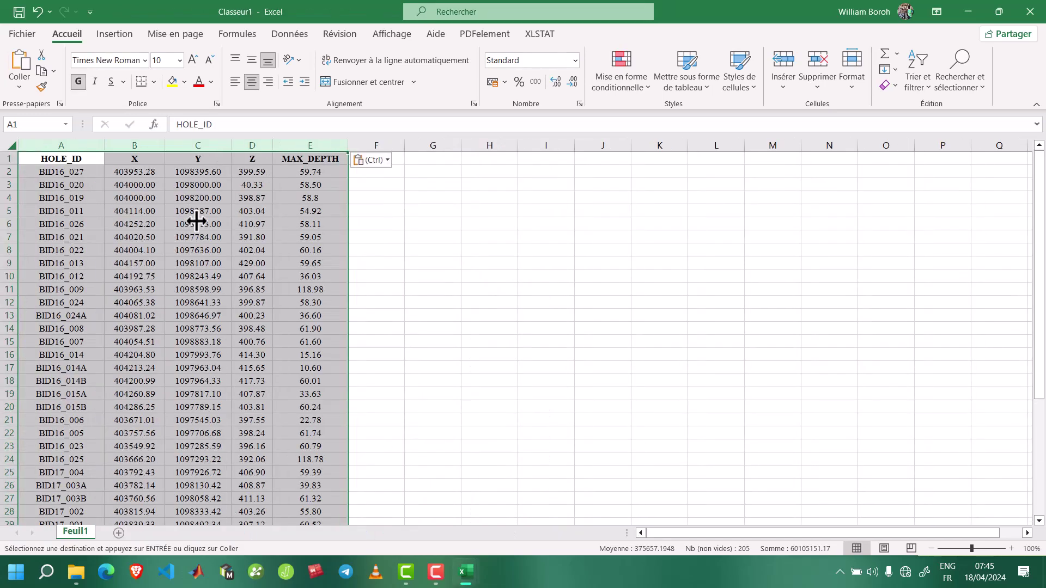
left_click(269, 233)
scroll(268, 232, "down", 9)
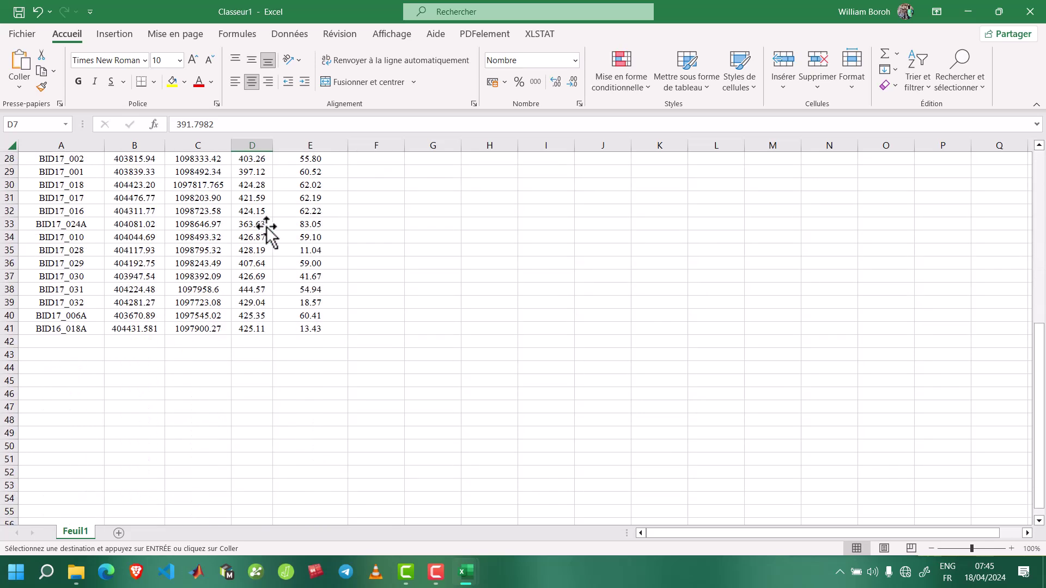
scroll(22, 327, "down", 1)
scroll(72, 270, "up", 9)
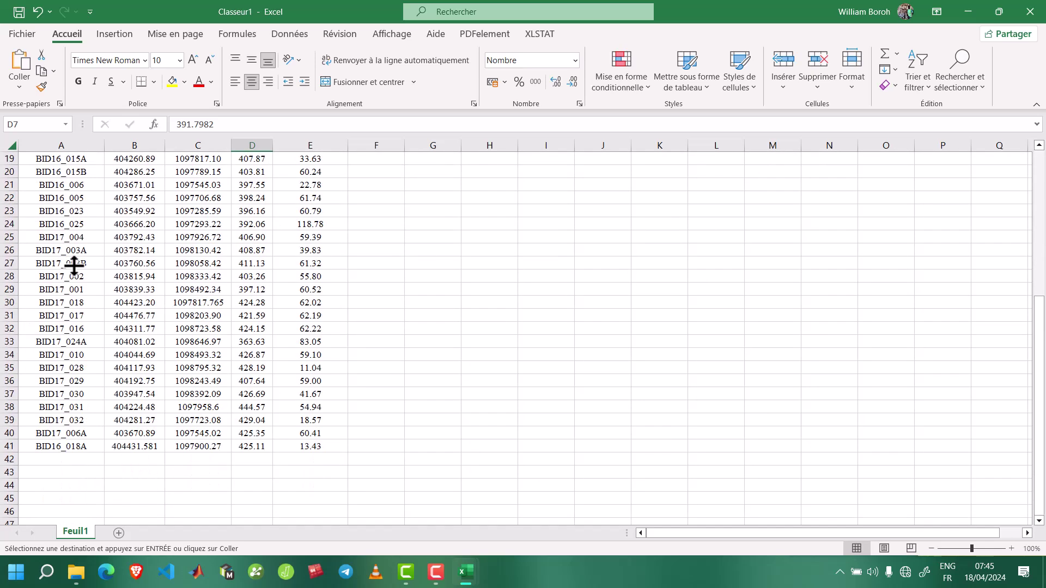
scroll(74, 265, "up", 1)
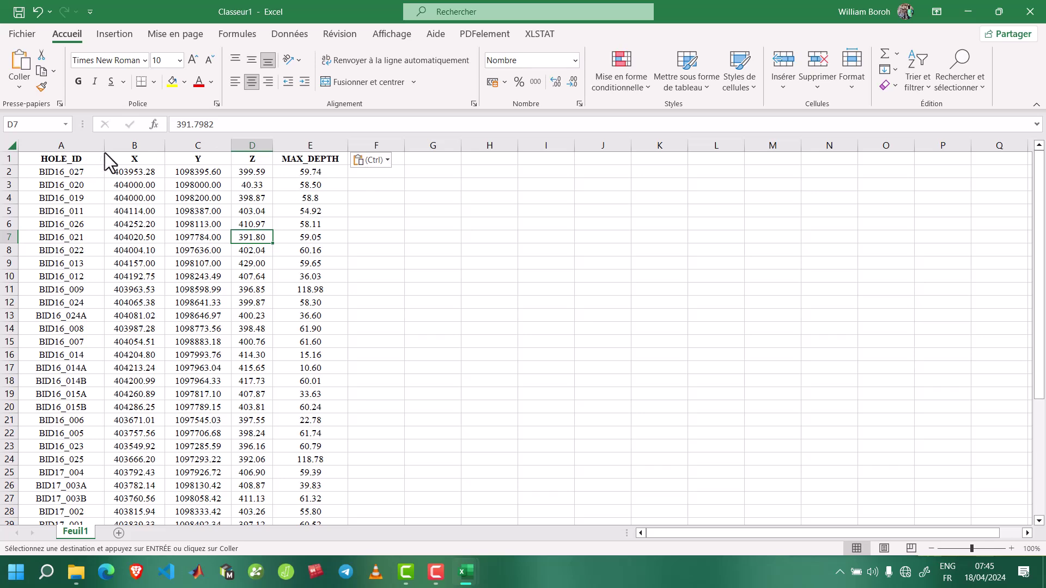
Move the Y column in front of the X column in the new workbook by cutting and inserting it
left_click(145, 143)
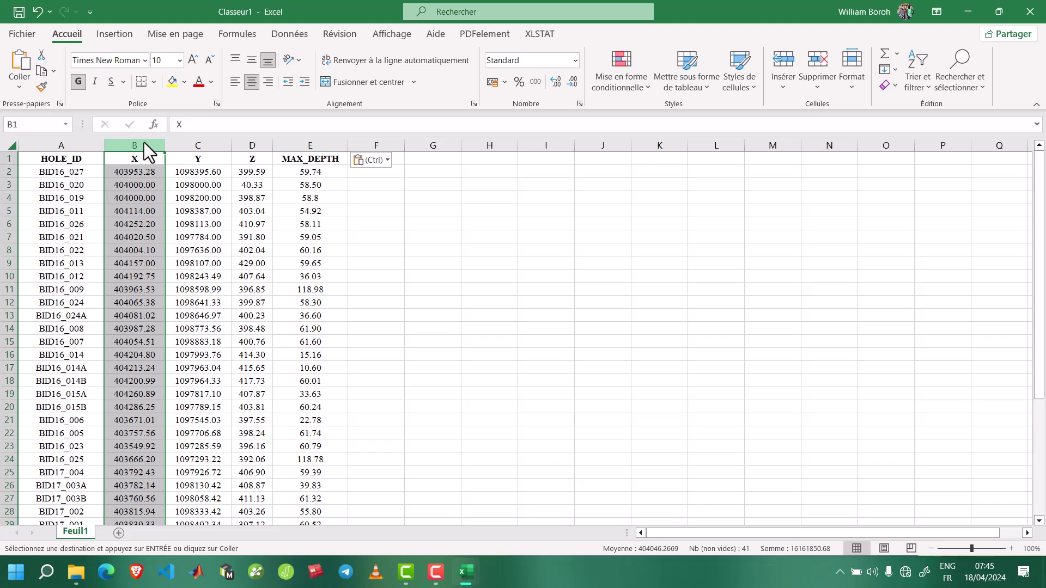
key("ctrl")
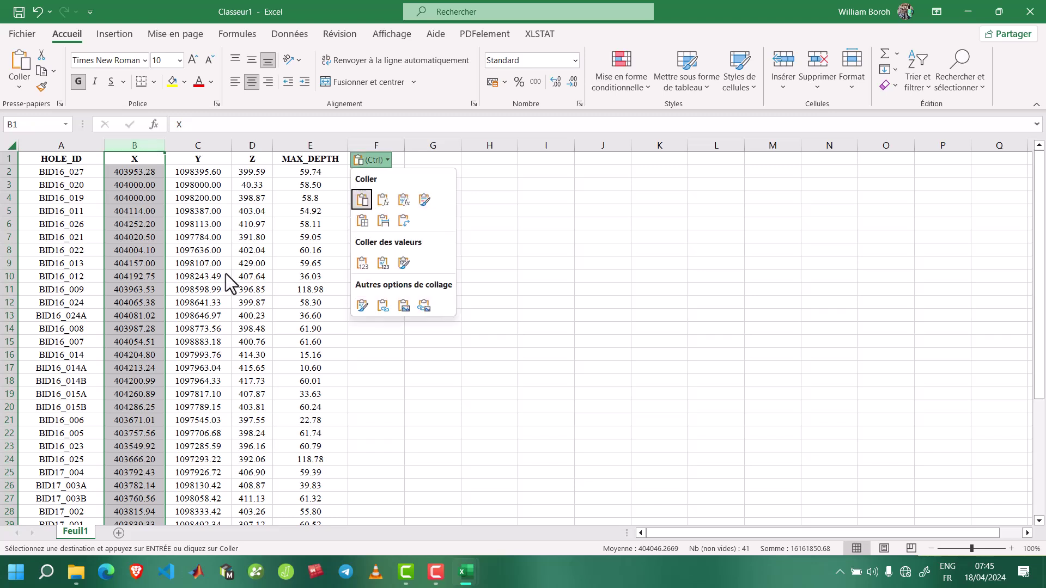
key("ctrl")
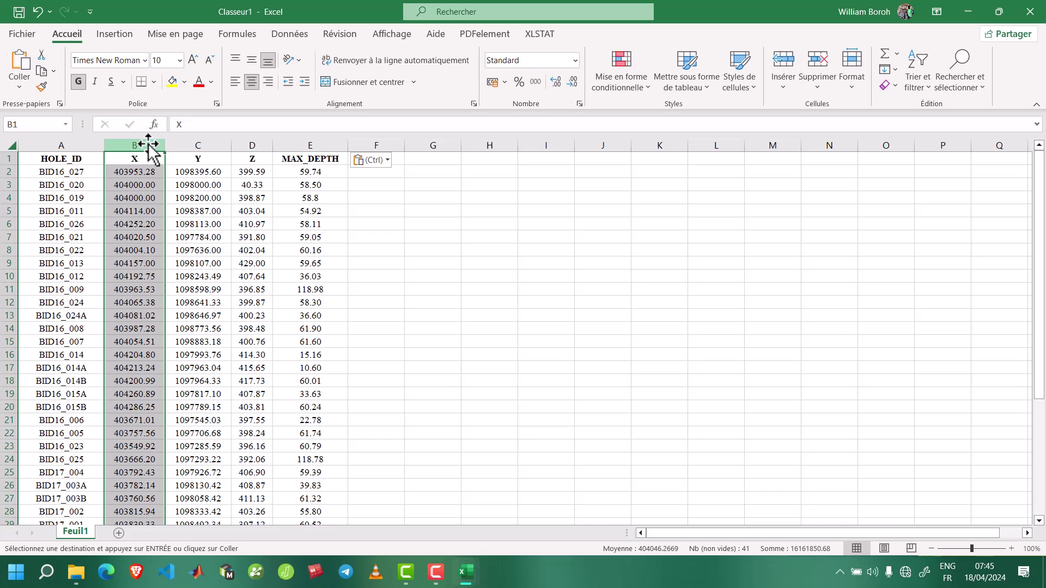
left_click(191, 146)
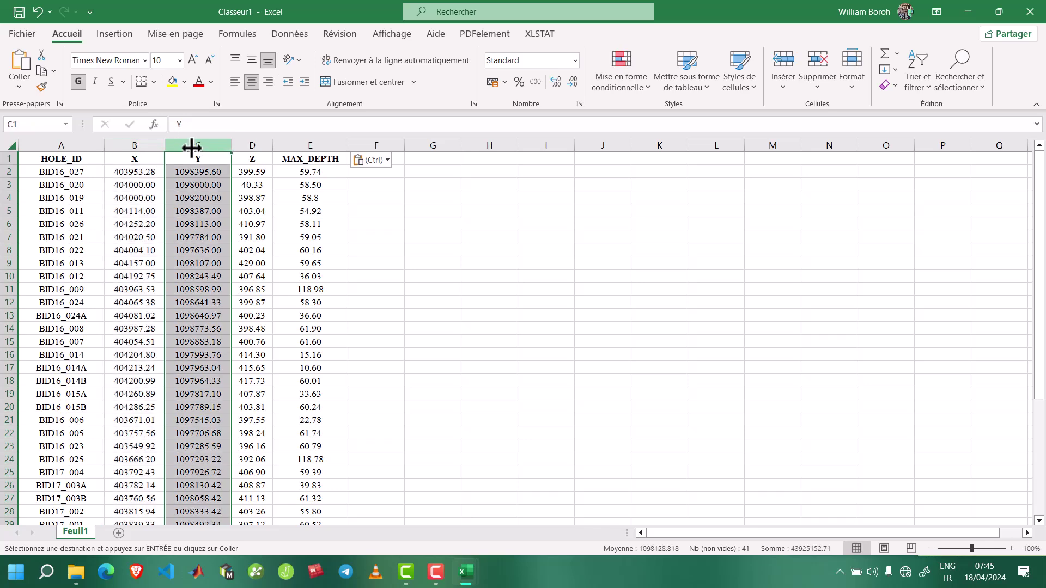
right_click(113, 146)
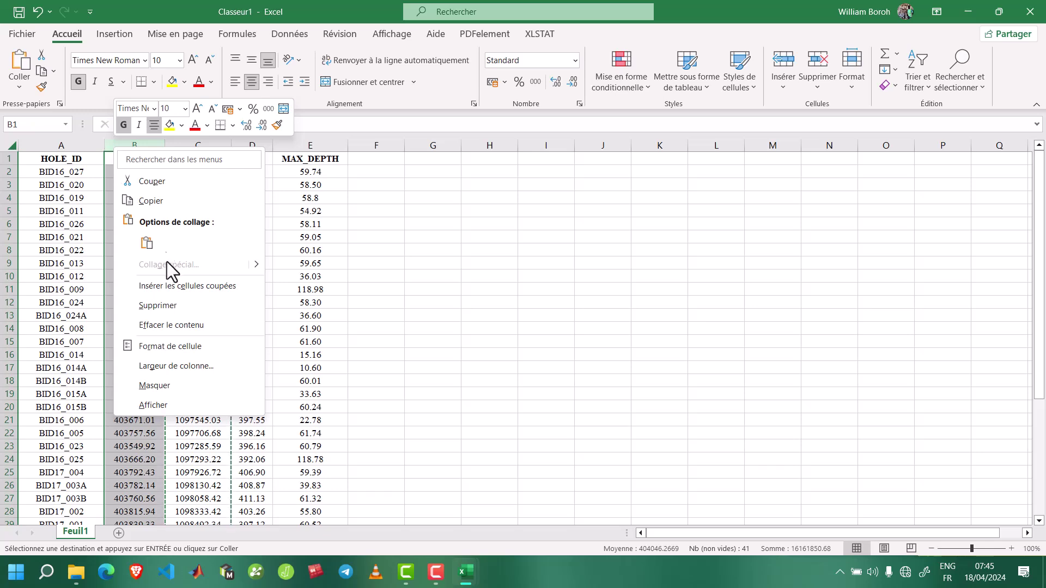
left_click(168, 285)
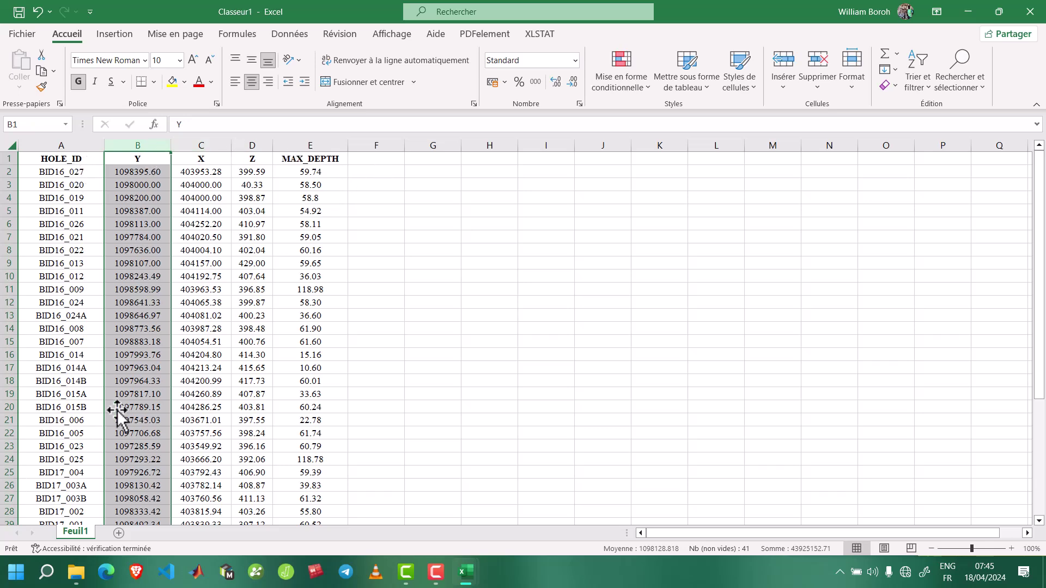
Examine the reordered collar table down to its last row, checking the decimals of the Y, X, Z and MAX_DEPTH values
scroll(115, 411, "down", 4)
scroll(117, 414, "down", 5)
scroll(118, 414, "up", 5)
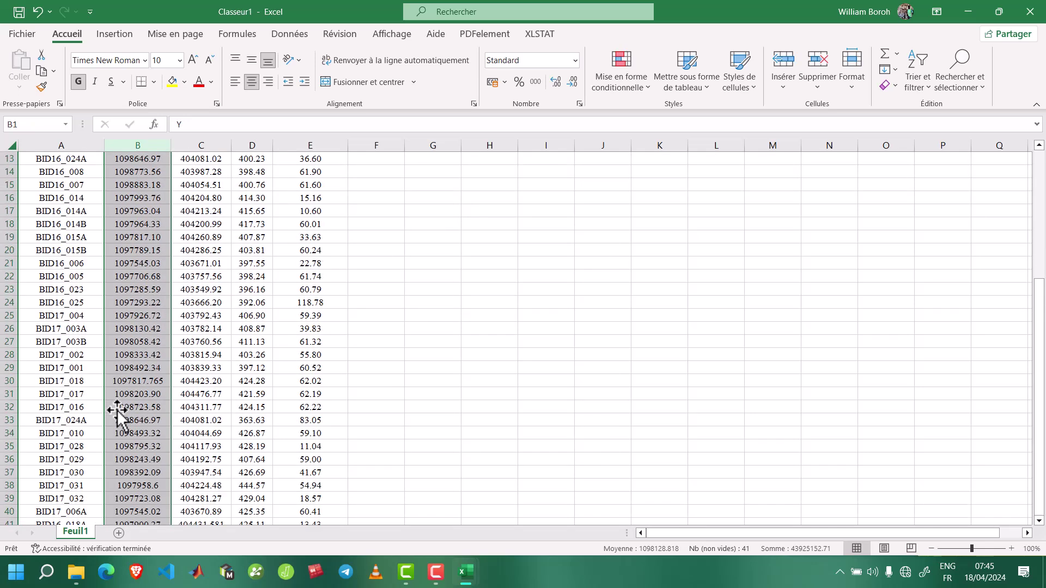
scroll(118, 414, "up", 4)
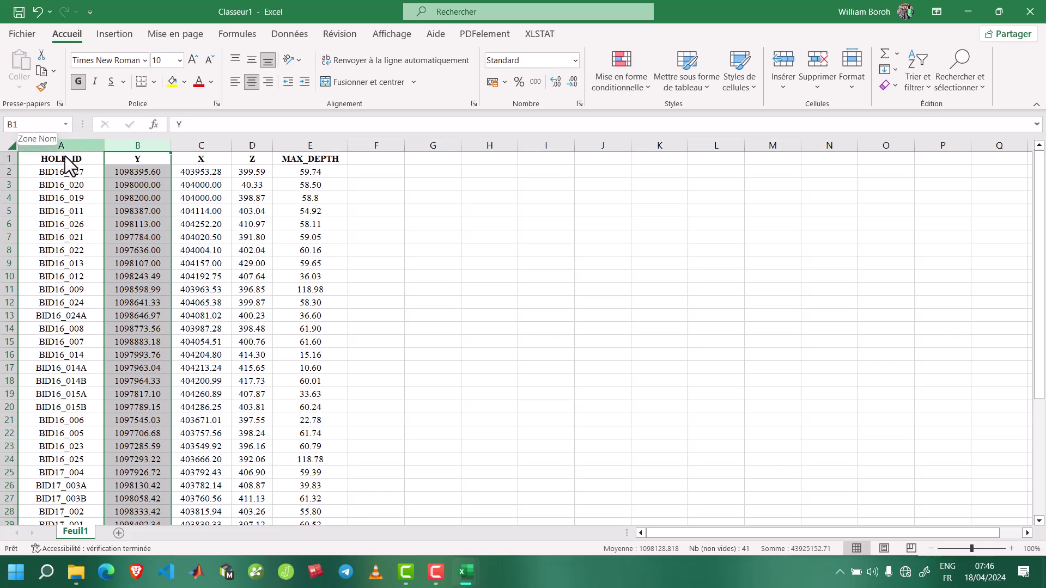
left_click_drag(61, 145, 309, 145)
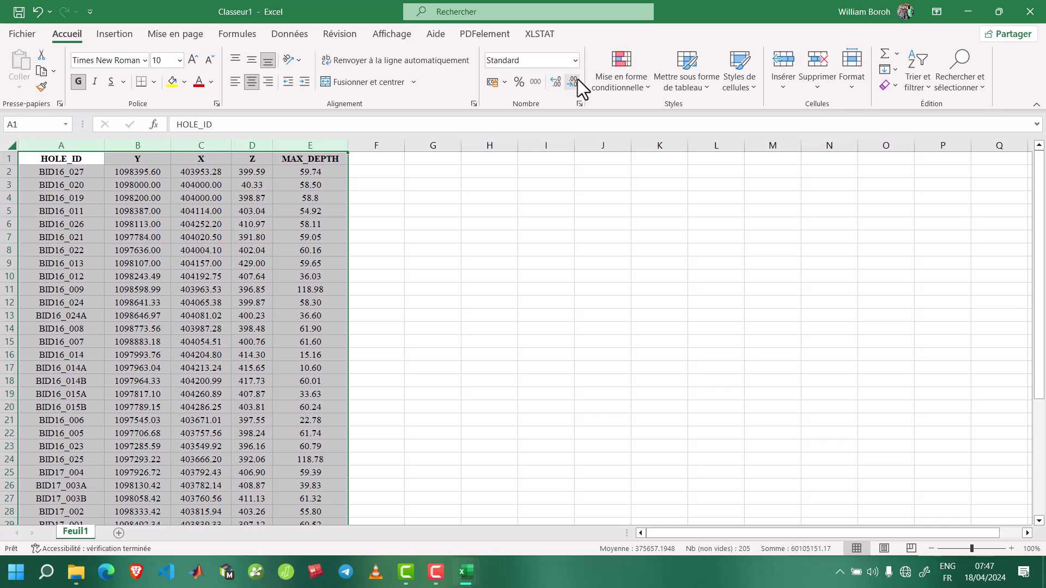
left_click(318, 186)
left_click_drag(133, 146, 289, 146)
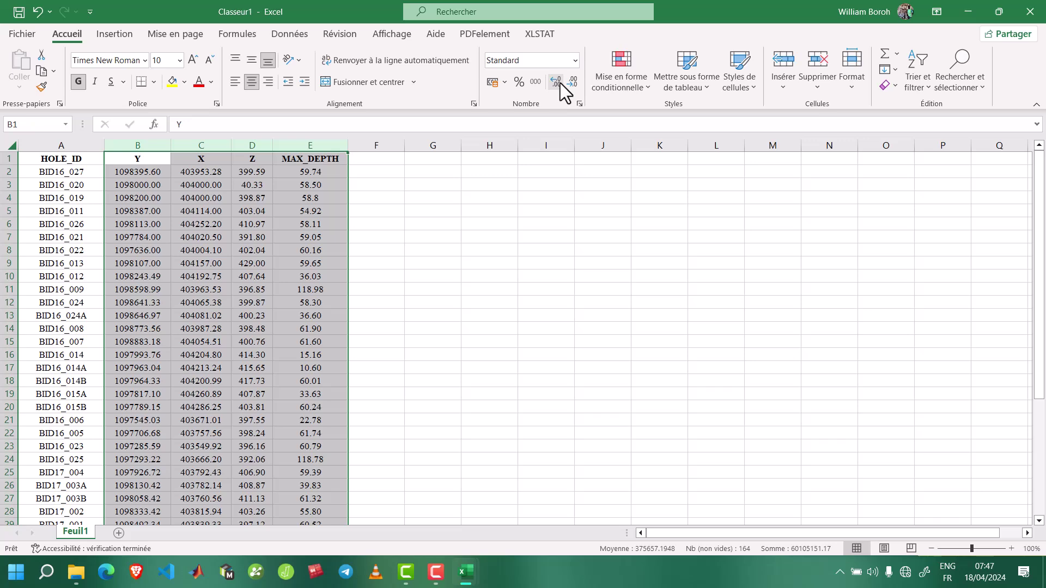
left_click(252, 172)
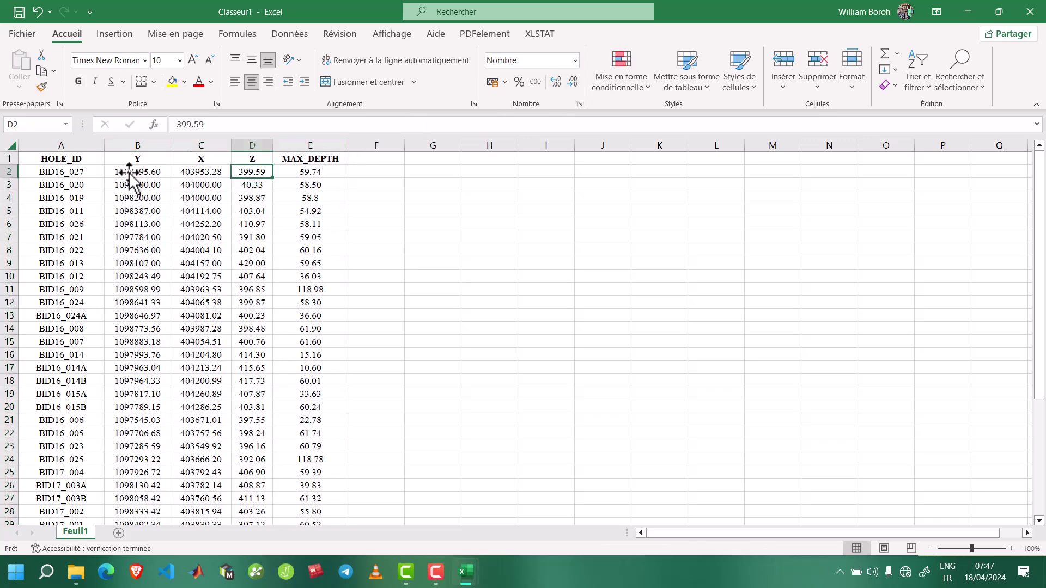
left_click(129, 173)
scroll(191, 285, "down", 12)
scroll(262, 261, "up", 1)
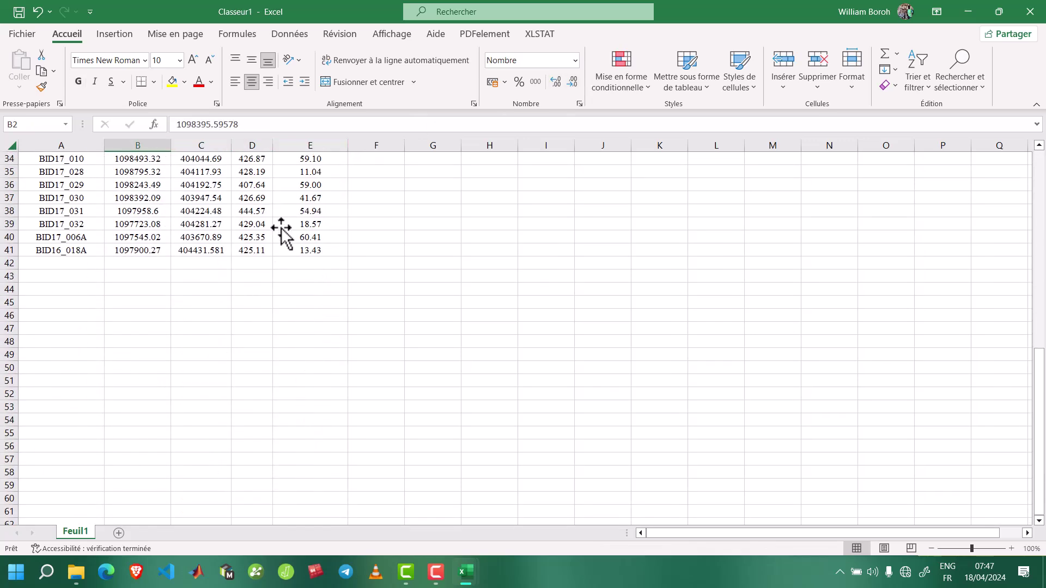
Display the Y, X, Z and MAX_DEPTH values in B2:E41 with three decimals and check the rows
left_click(307, 251, "shift")
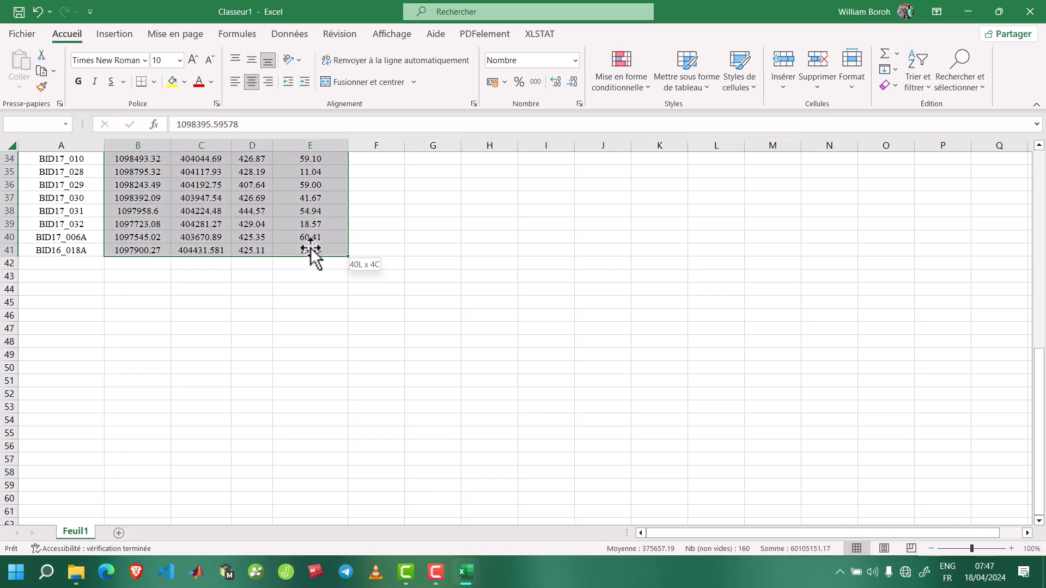
left_click(555, 82)
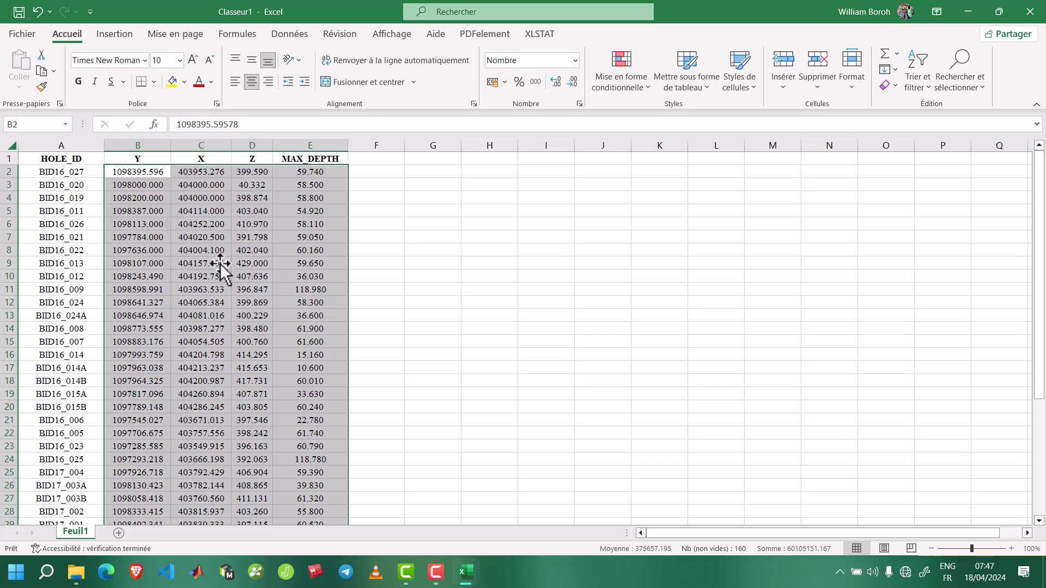
scroll(220, 263, "down", 6)
scroll(220, 263, "up", 6)
scroll(220, 263, "down", 5)
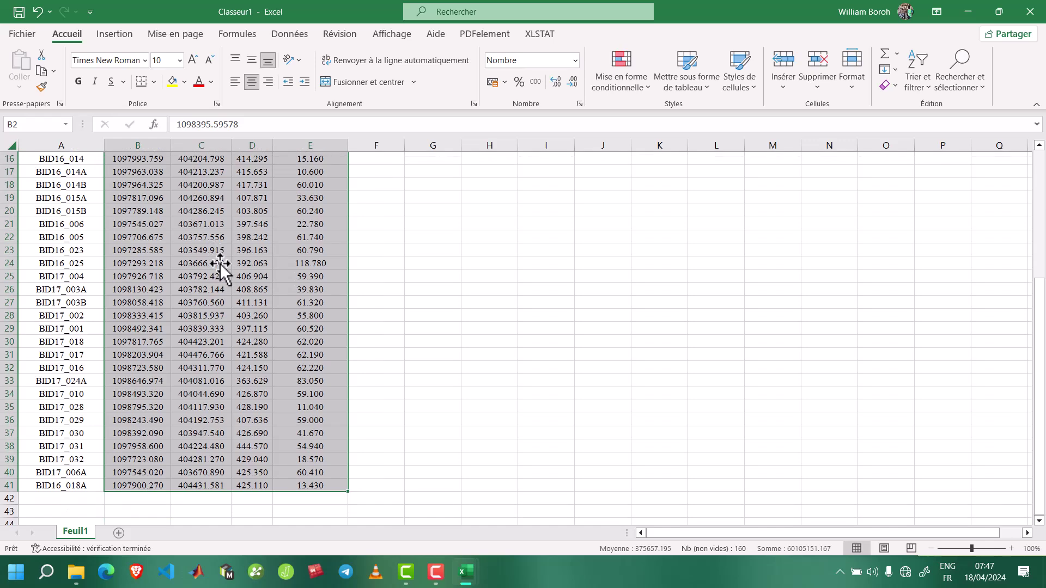
Save the workbook as collar in the Bidzar folder in semicolon-separated CSV format, and close it
key("ctrl+s")
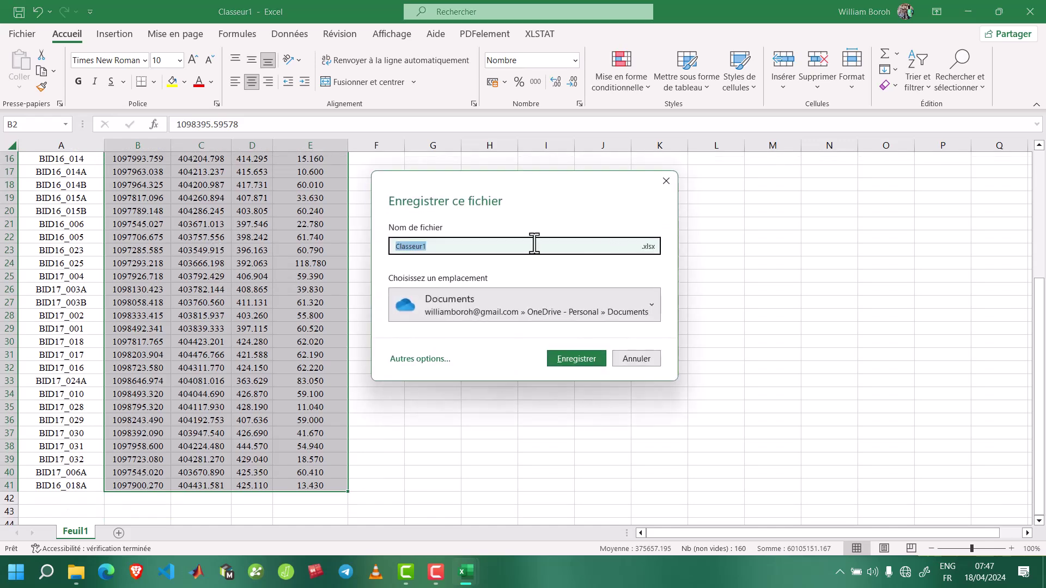
left_click(652, 305)
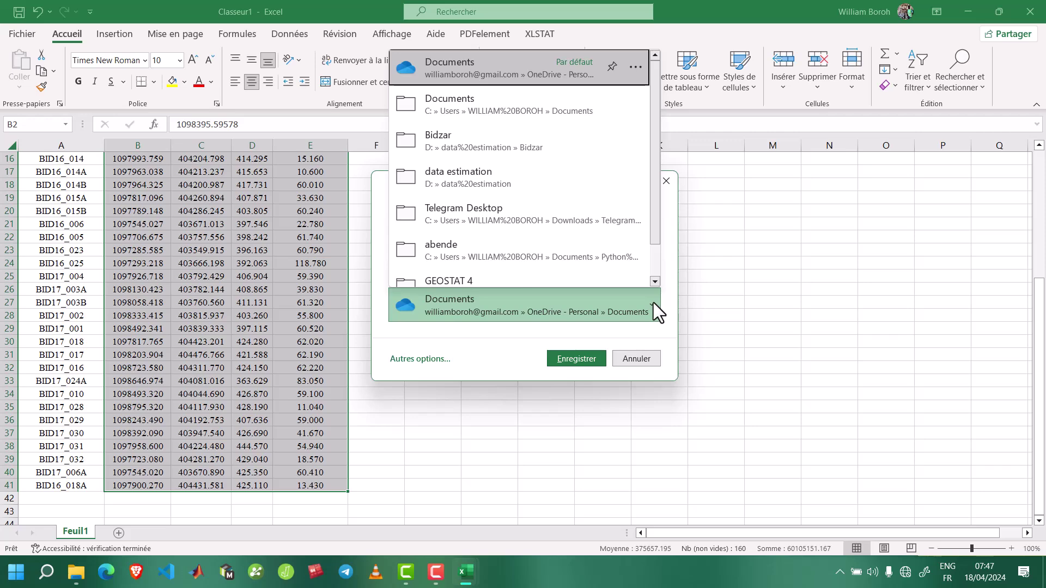
key("Escape")
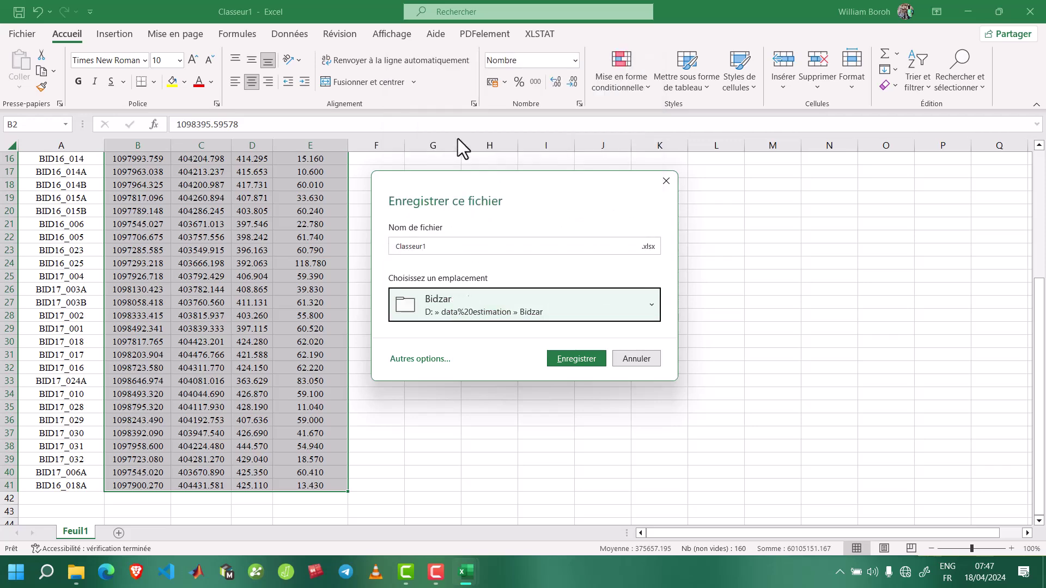
left_click(539, 247)
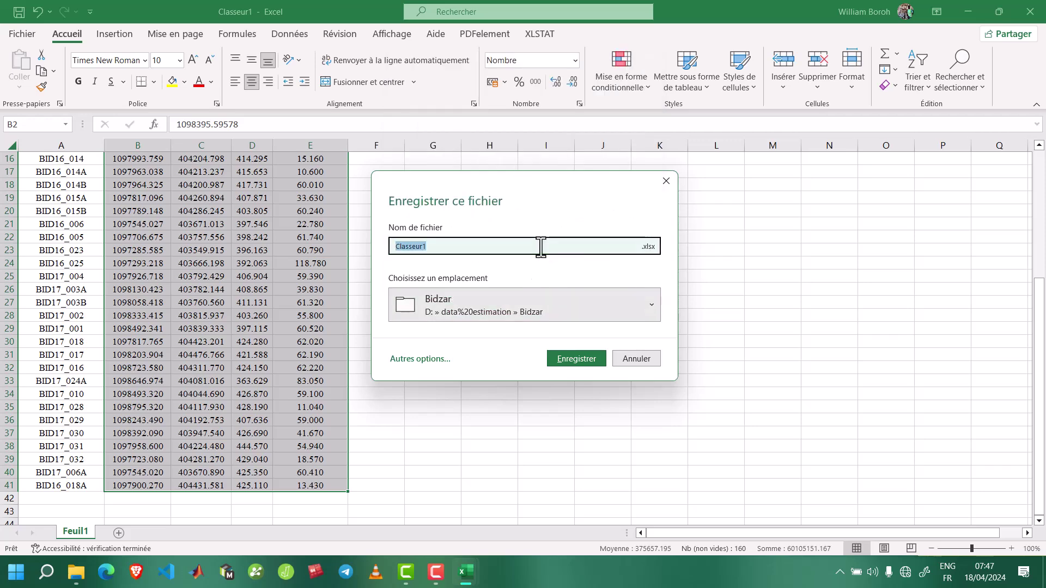
type("collar")
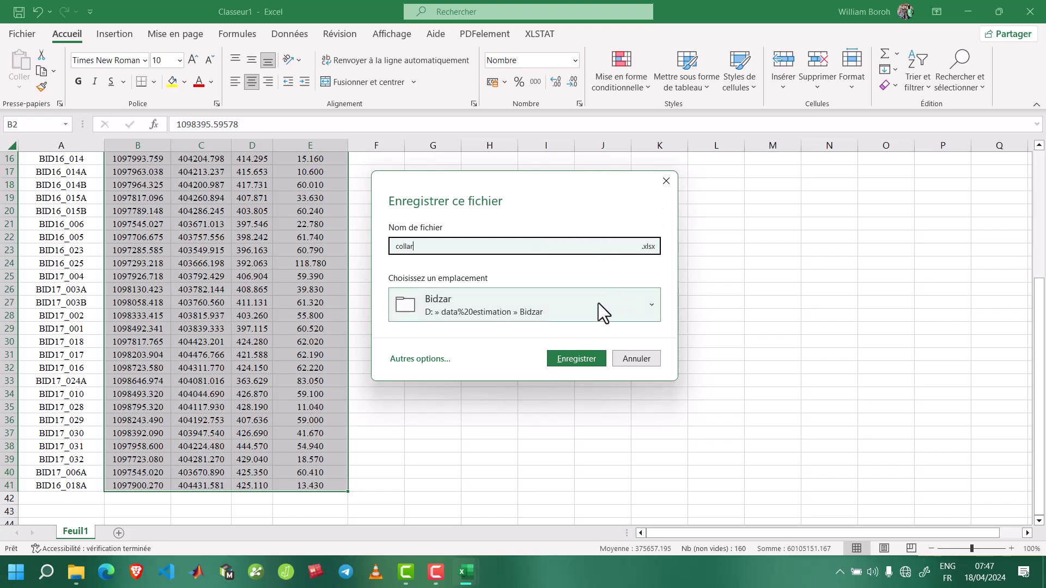
left_click(649, 247)
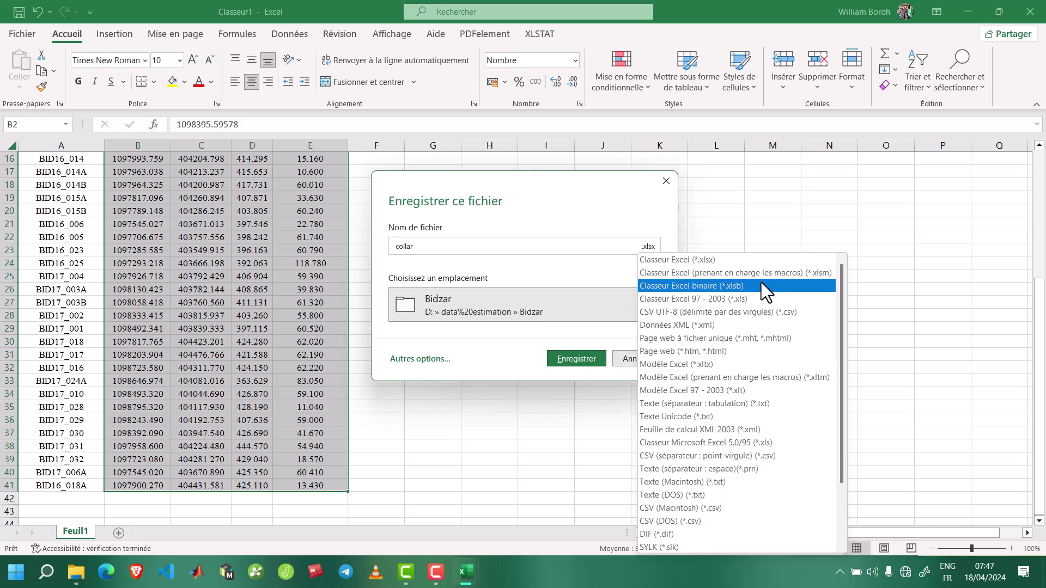
left_click(760, 457)
left_click(567, 360)
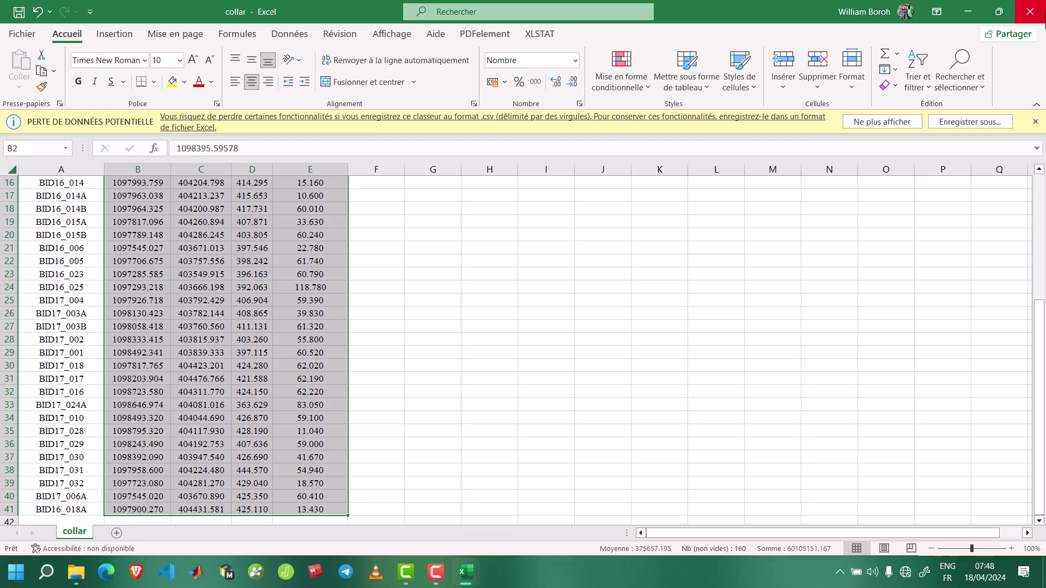
left_click(1030, 12)
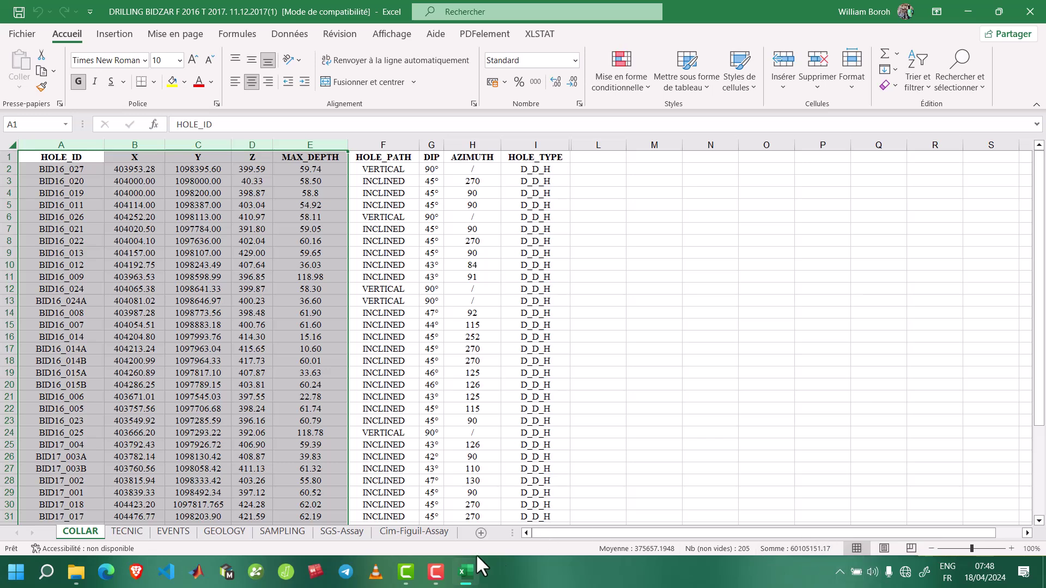
left_click(436, 571)
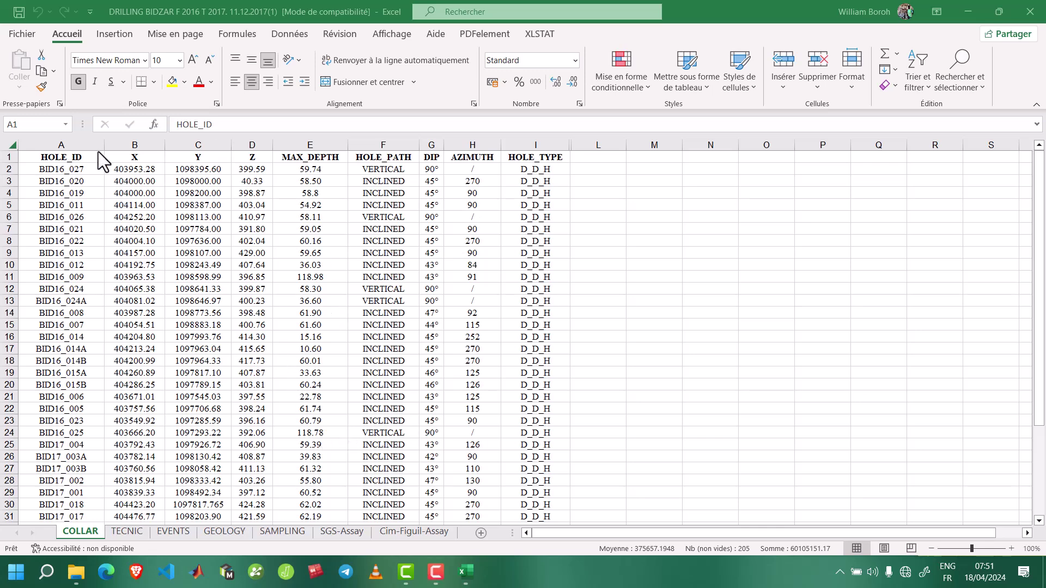
Copy the HOLE_ID column of the COLLAR sheet into column A of a new workbook
left_click(64, 145)
left_click(64, 145)
key("ctrl+c")
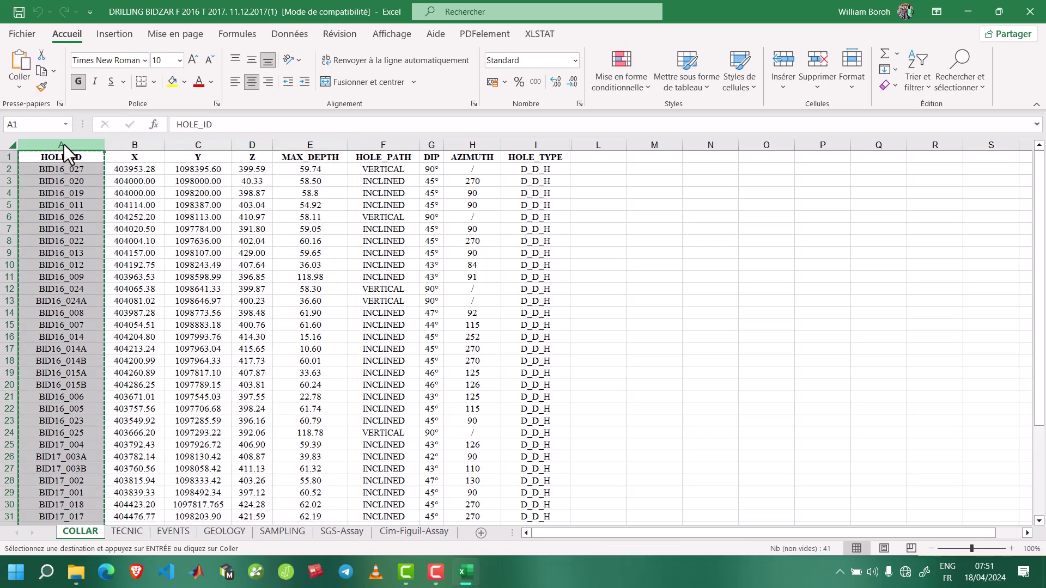
key("ctrl+n")
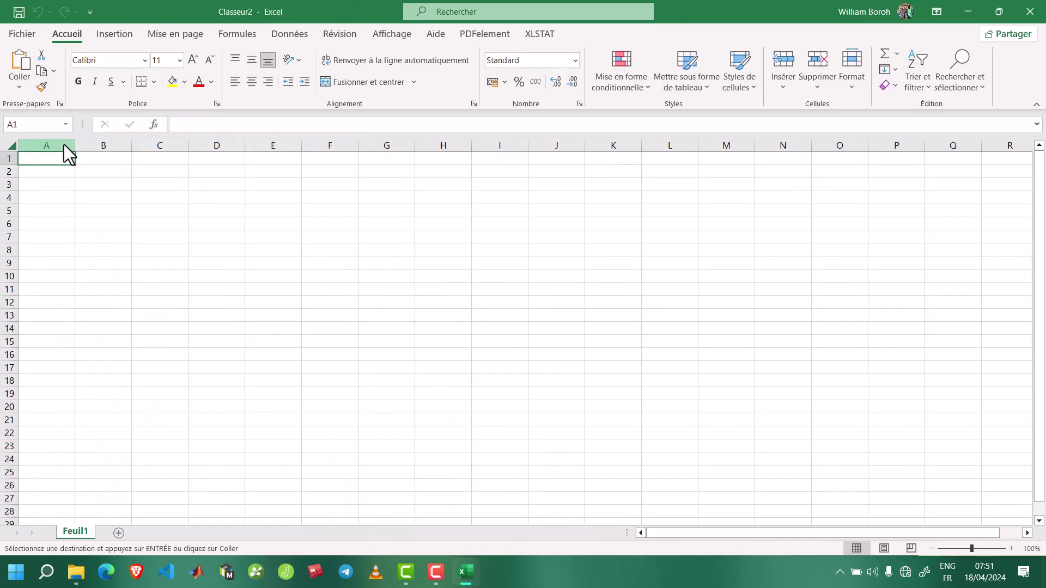
key("ctrl+v")
Copy the MAX_DEPTH column of the COLLAR sheet into column B of the new workbook
key("alt+Tab")
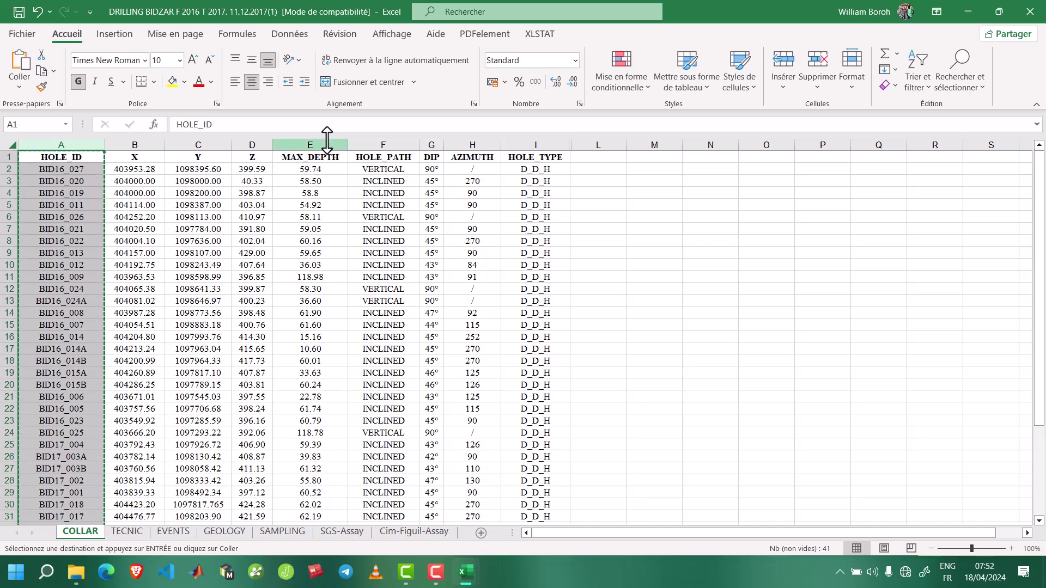
left_click(327, 140)
key("ctrl+c")
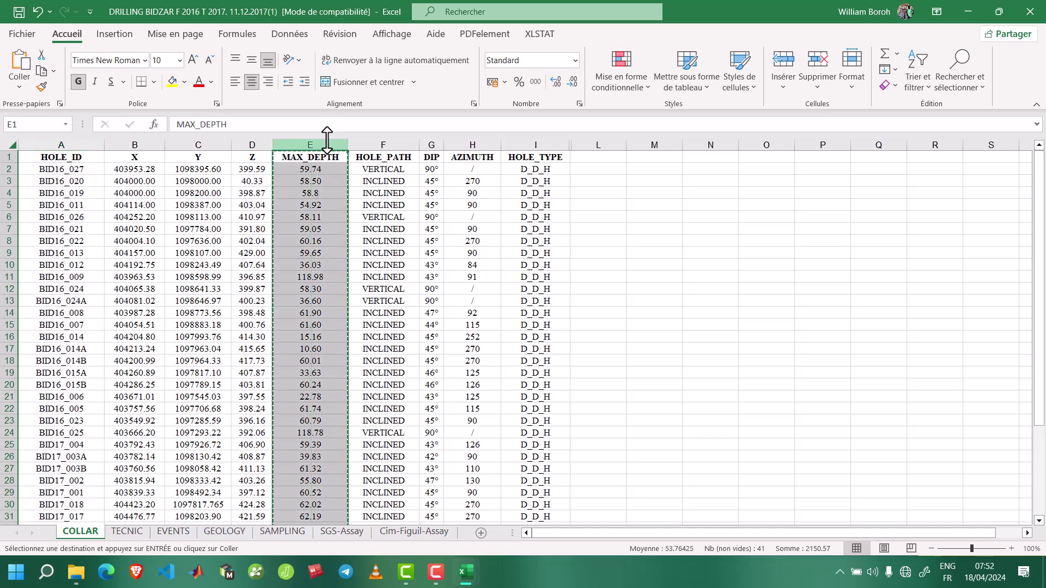
key("alt+Tab")
left_click(141, 164)
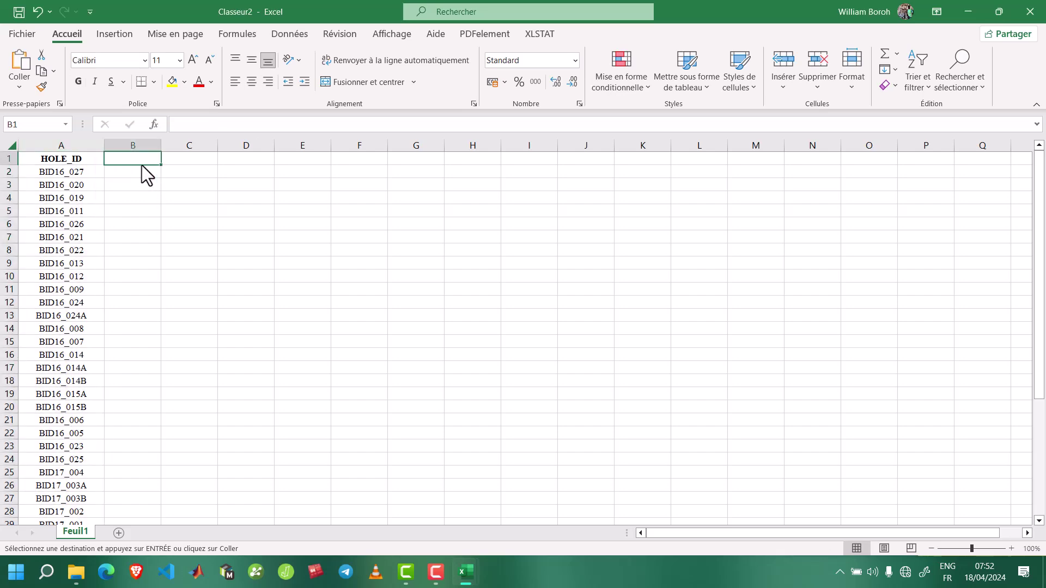
key("ctrl+v")
Copy the DIP and AZIMUTH columns of the COLLAR sheet into the new workbook, starting at C1
key("alt+Tab")
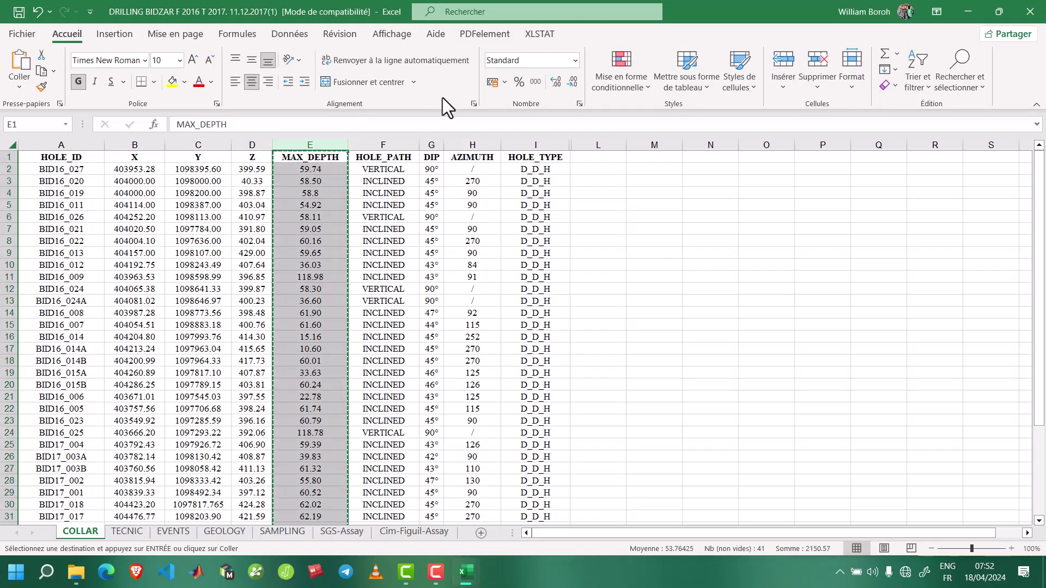
left_click_drag(436, 144, 474, 143)
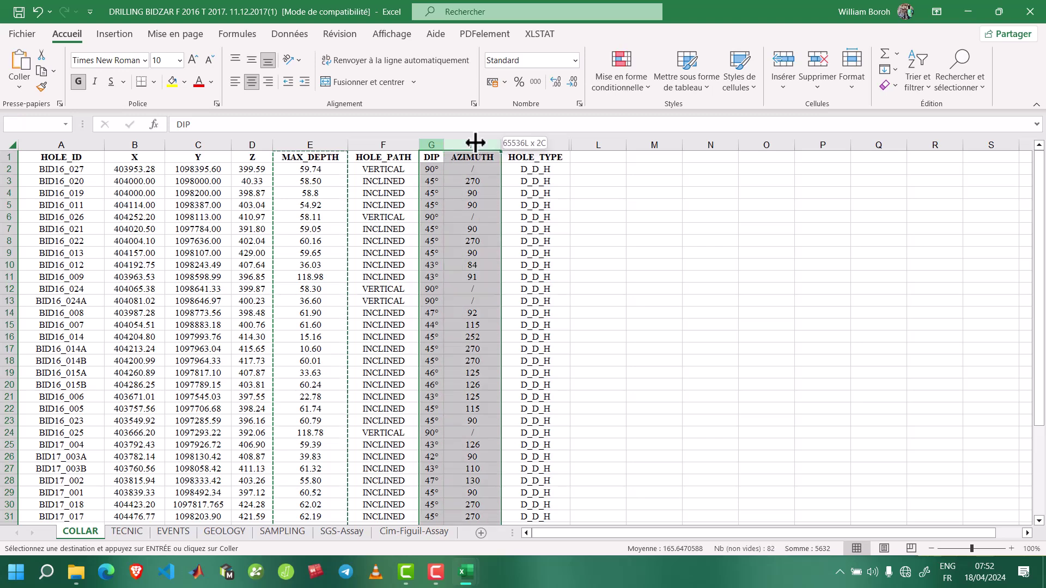
key("ctrl+c")
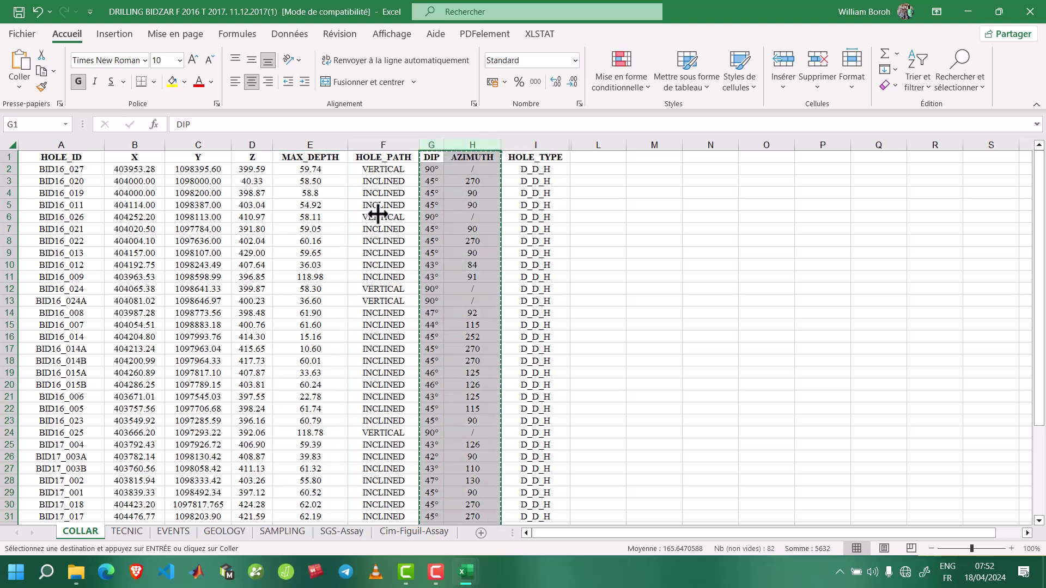
key("alt+Tab")
left_click(213, 161)
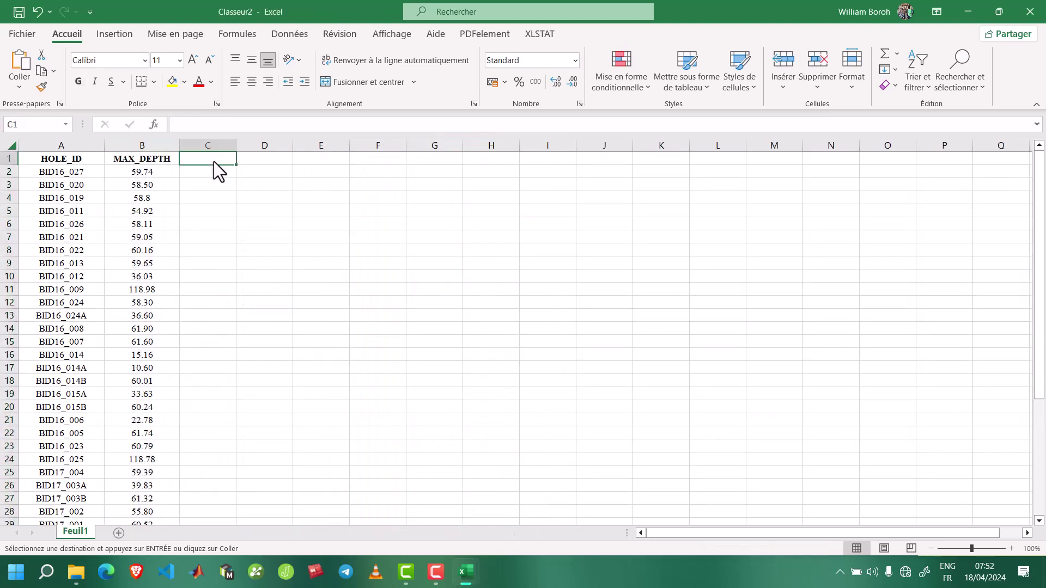
key("ctrl+v")
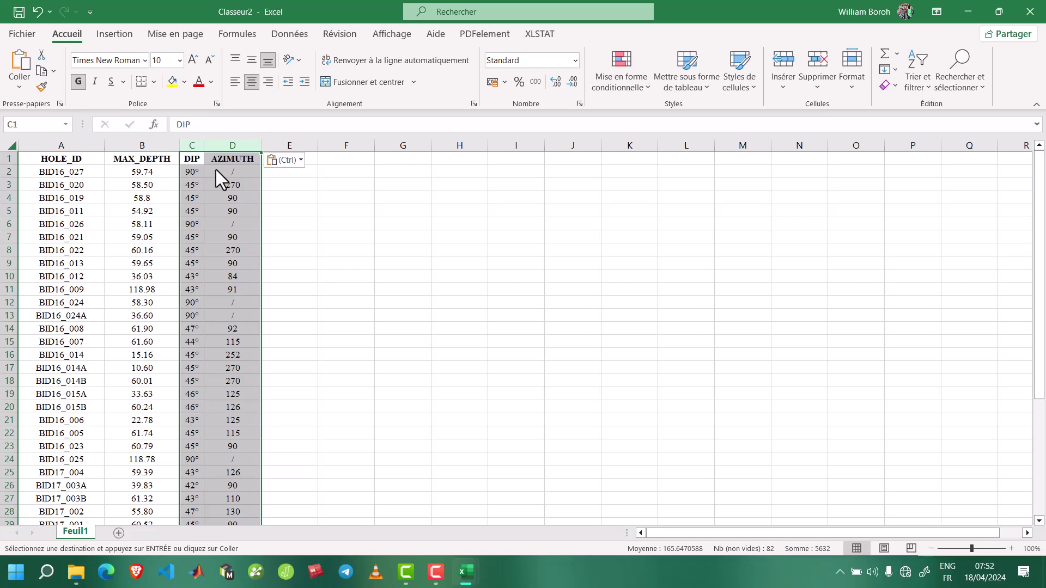
Look through the pasted HOLE_ID, MAX_DEPTH, DIP and AZIMUTH rows, checking the azimuth entries of the vertical holes
scroll(215, 169, "down", 8)
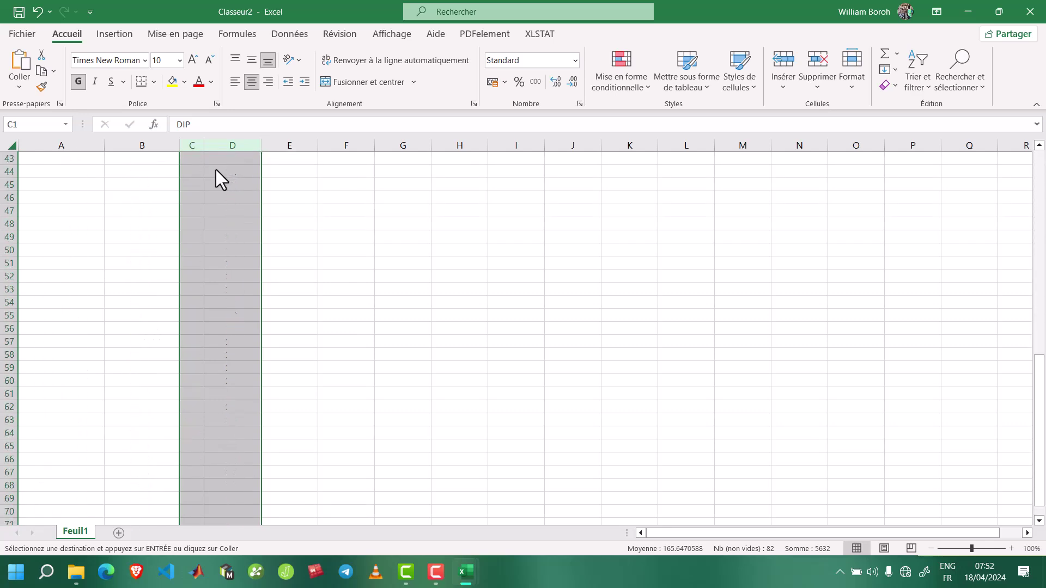
scroll(216, 169, "up", 8)
key("ctrl+v")
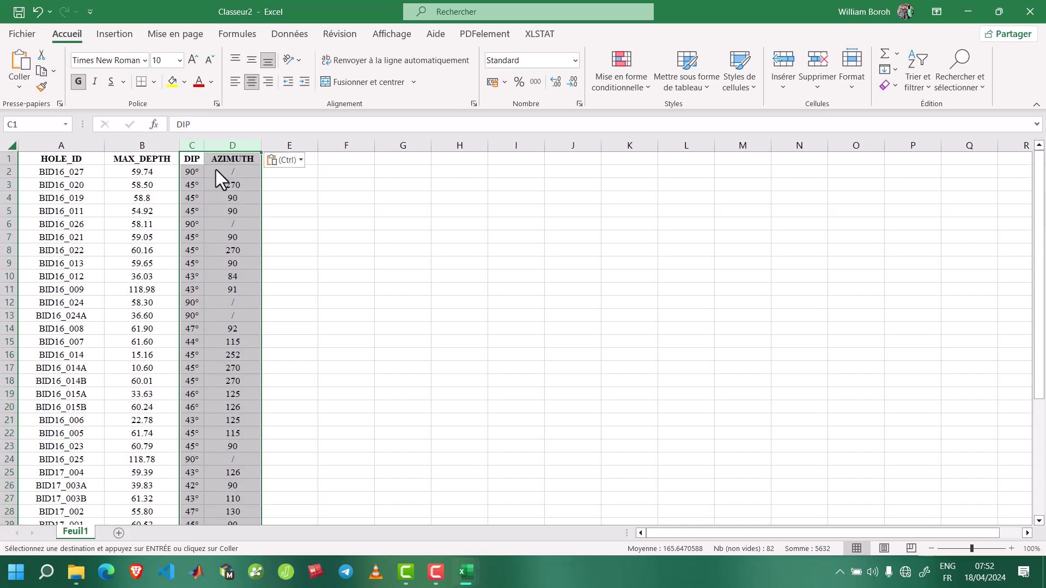
scroll(215, 169, "down", 2)
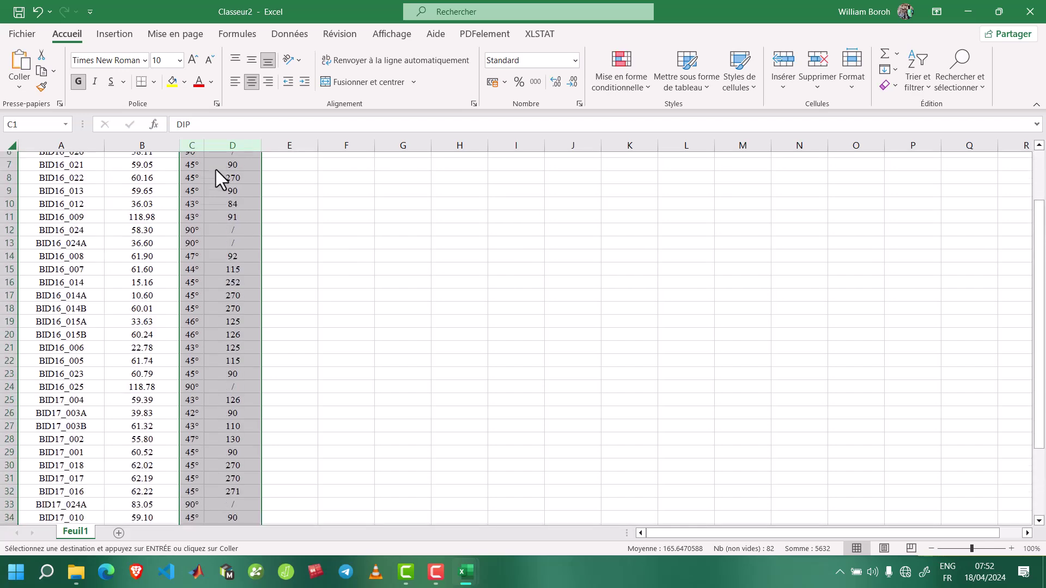
scroll(215, 169, "up", 2)
left_click_drag(55, 172, 210, 508)
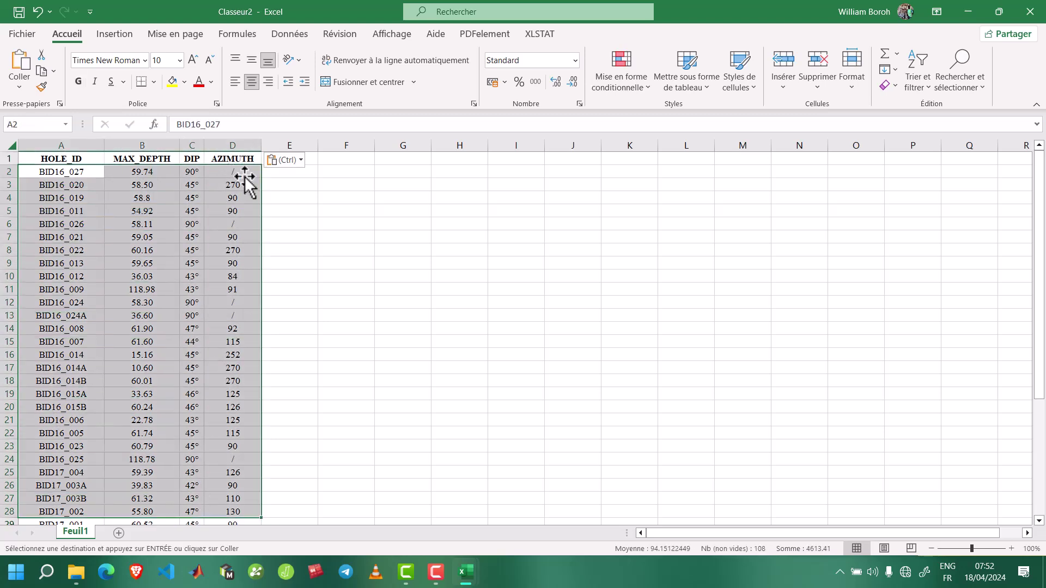
left_click(244, 176)
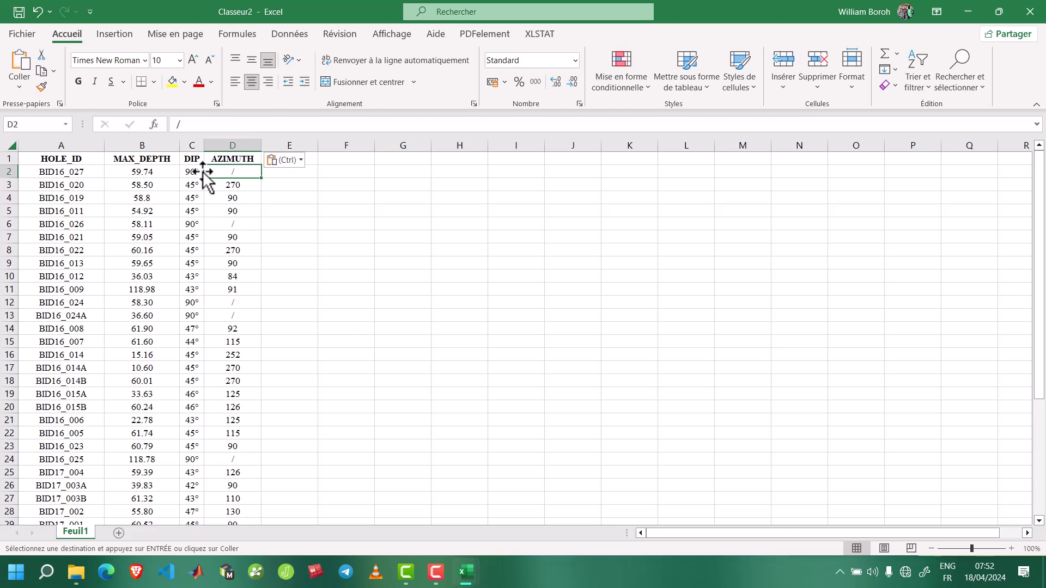
Replace every "/" in the AZIMUTH column with 180
left_click(227, 144)
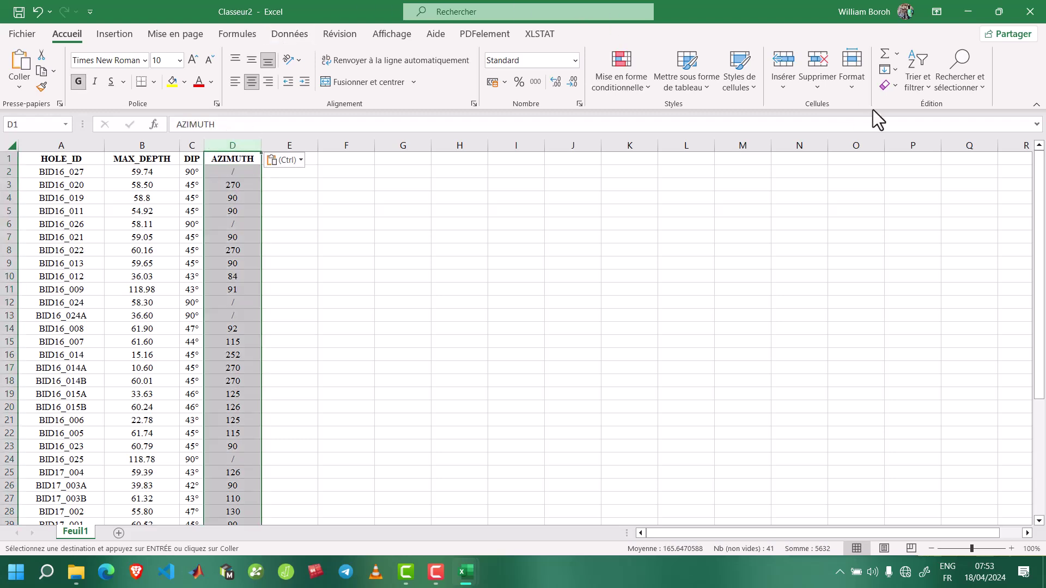
left_click(961, 74)
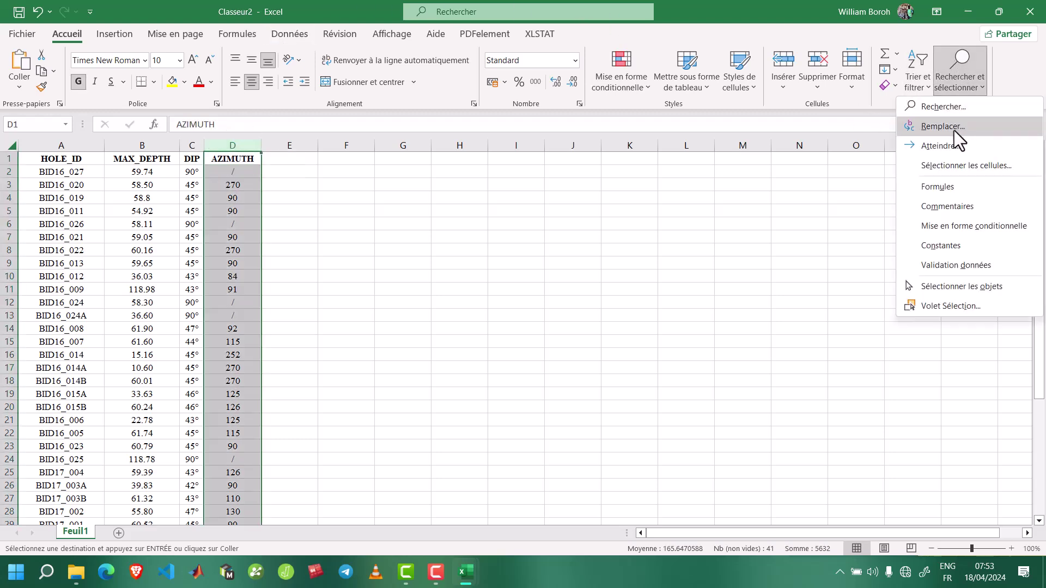
left_click(954, 127)
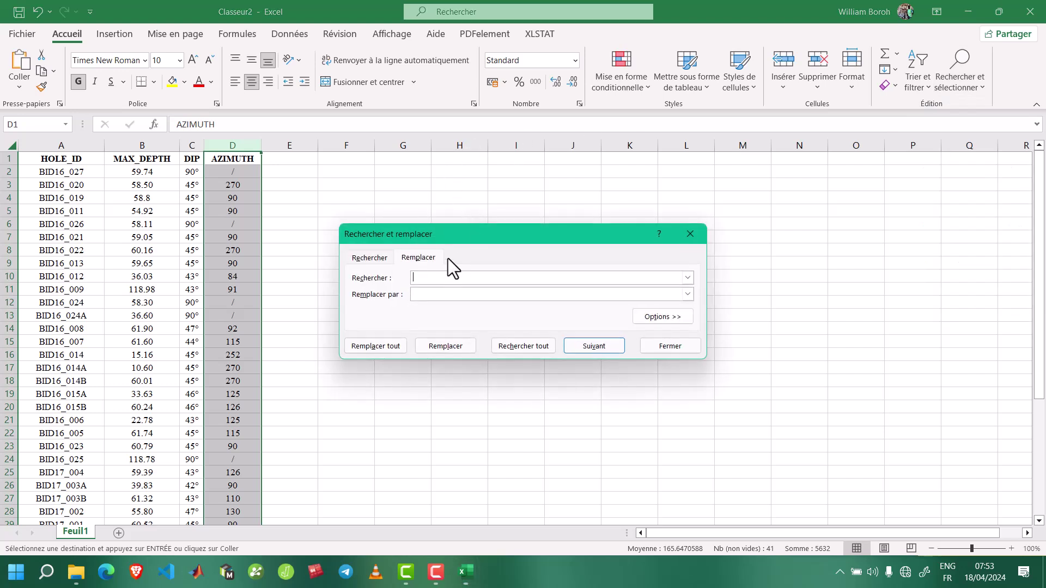
type("/")
left_click(429, 295)
type("180")
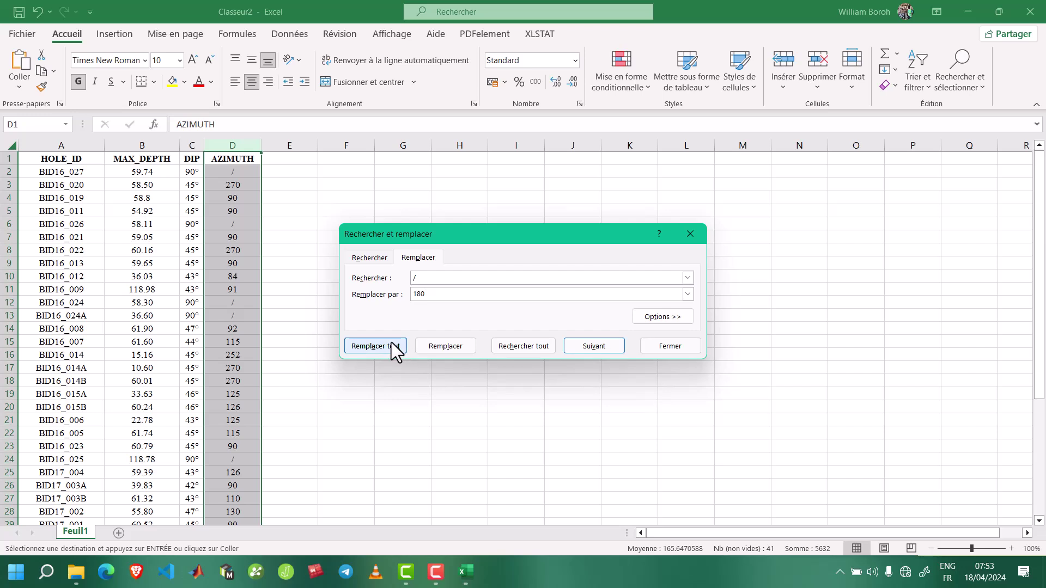
left_click(396, 348)
left_click(542, 326)
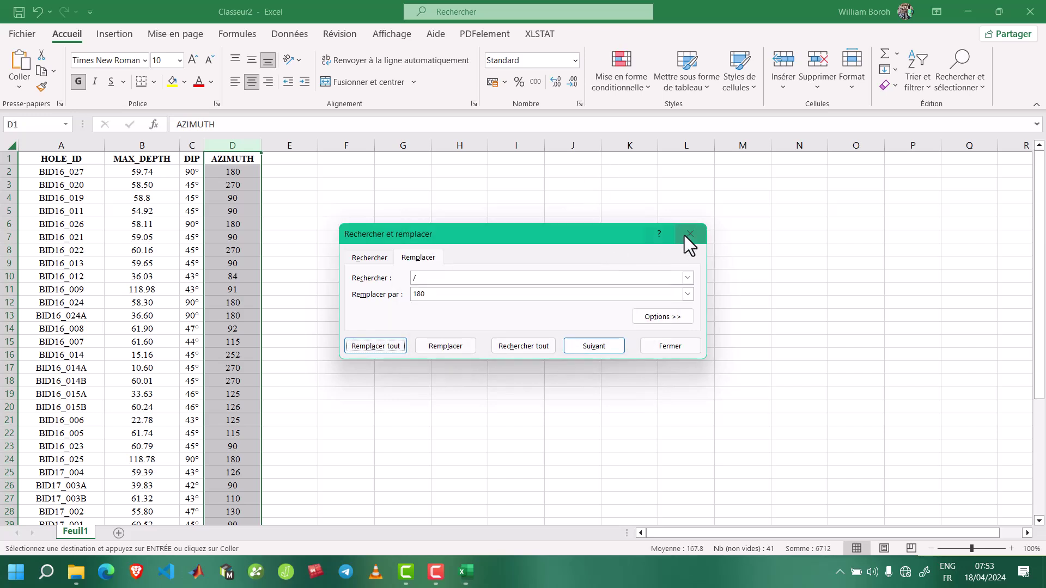
key("Escape")
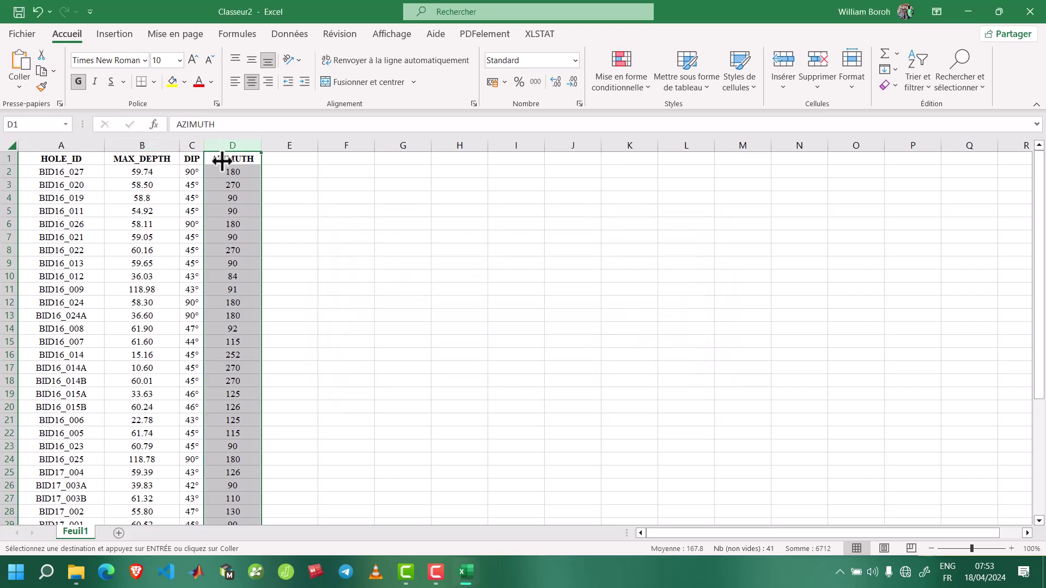
Remove every degree sign (°) from the DIP column by replacing it with nothing
left_click(193, 142)
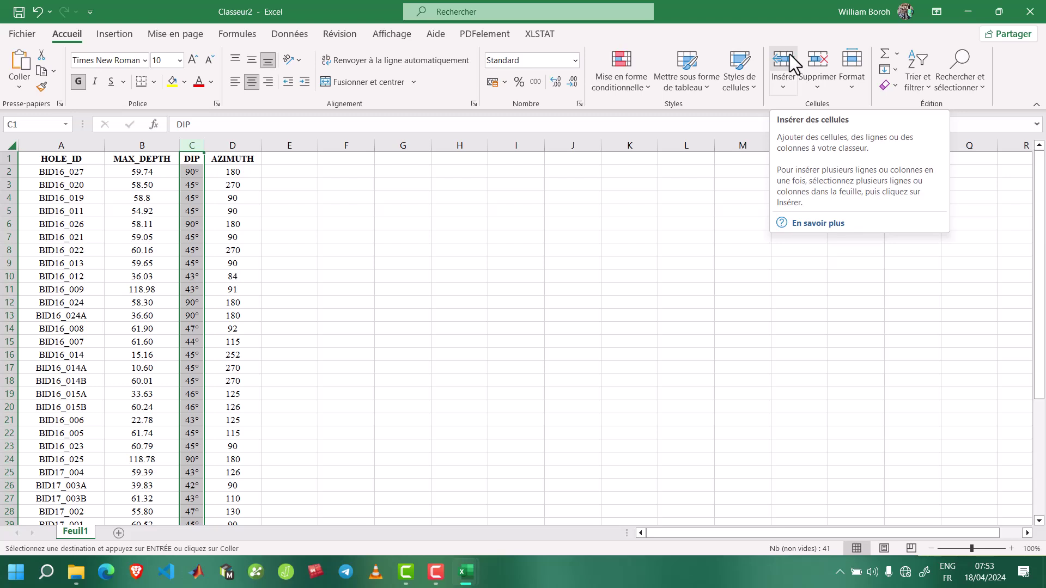
left_click(959, 80)
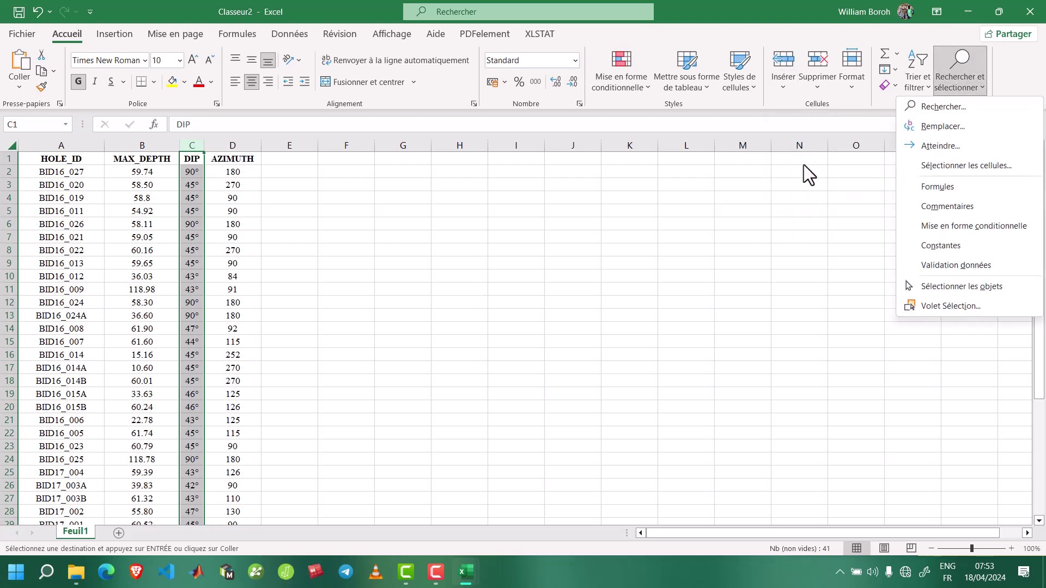
left_click(907, 126)
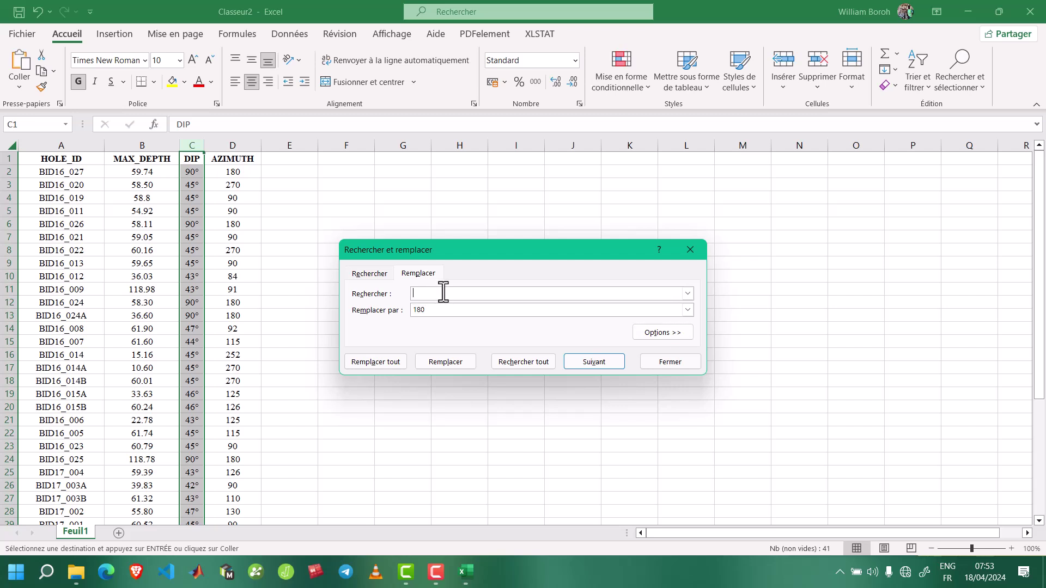
left_click(432, 310)
key("BackSpace")
key("BackSpace")
left_click(397, 359)
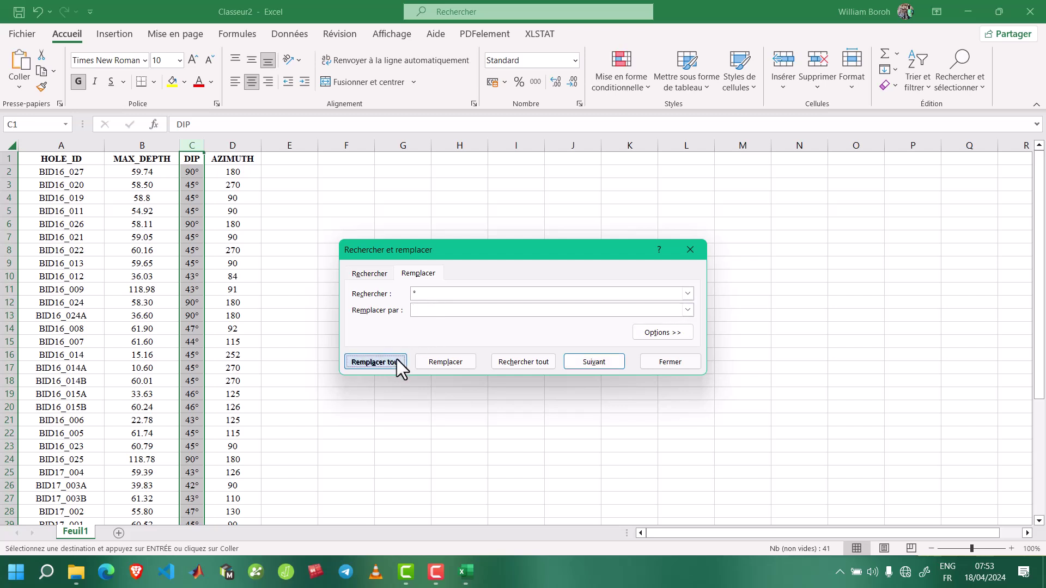
left_click(528, 323)
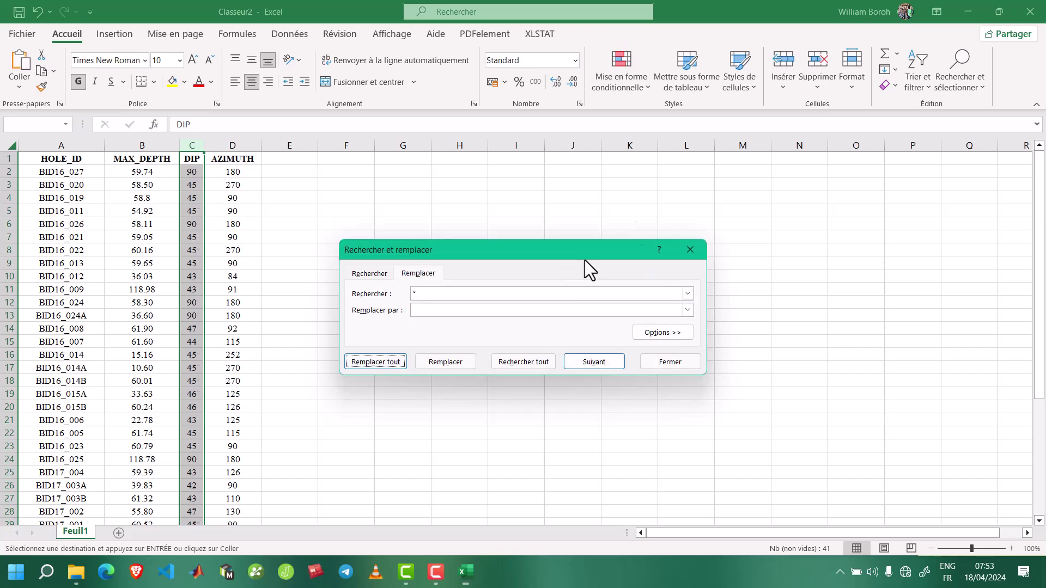
left_click(702, 252)
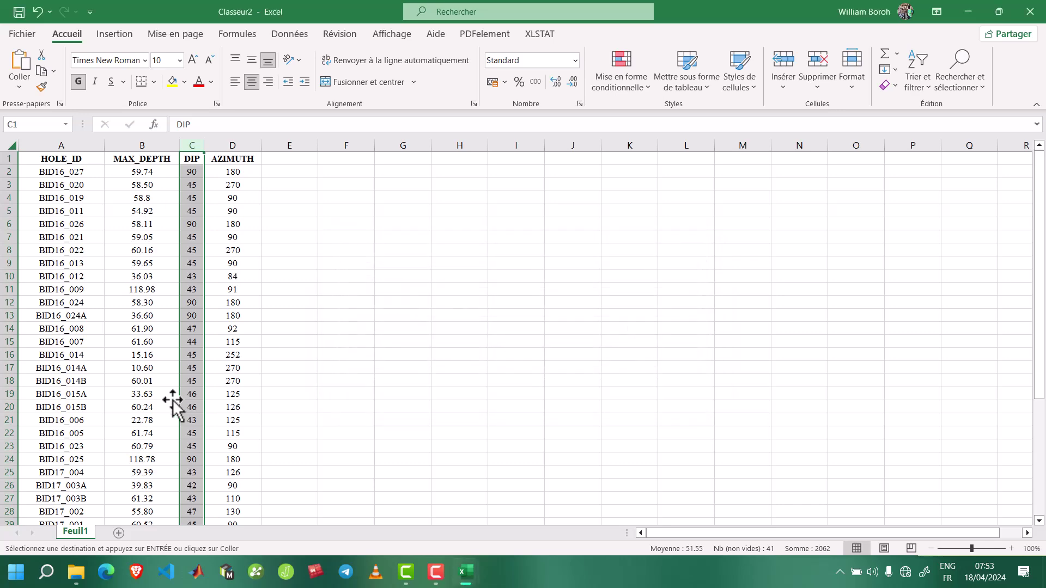
scroll(186, 374, "down", 9)
scroll(187, 374, "up", 9)
Enter the formula =-C2 in cell E2 to make the first hole's dip negative
left_click(194, 172)
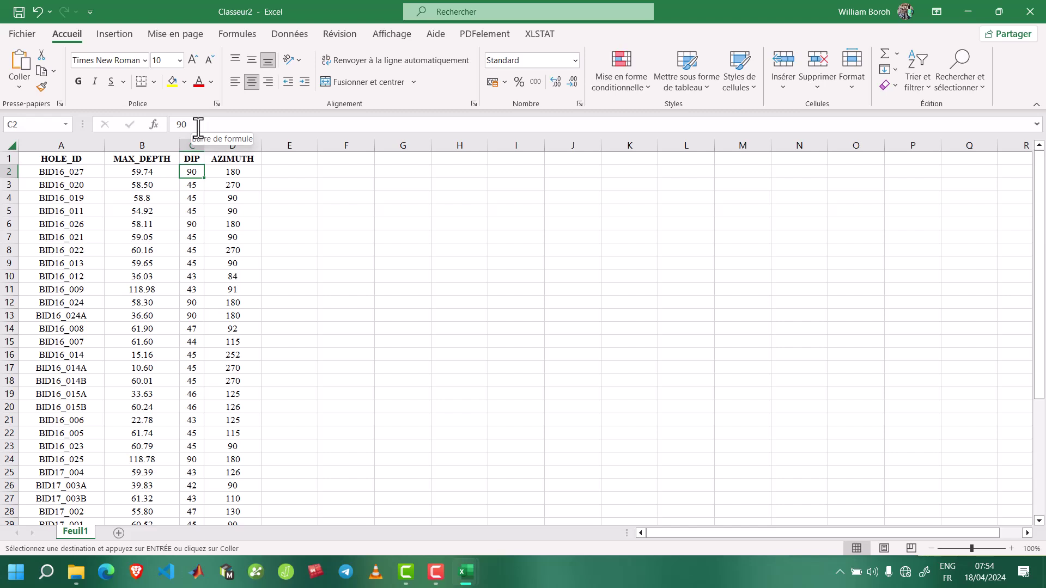
left_click(271, 173)
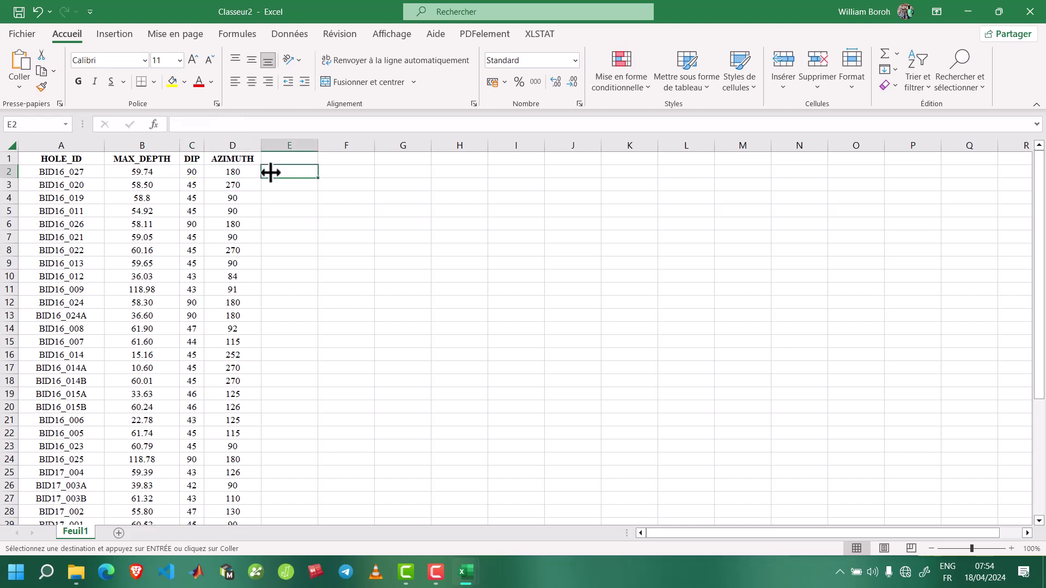
type("=")
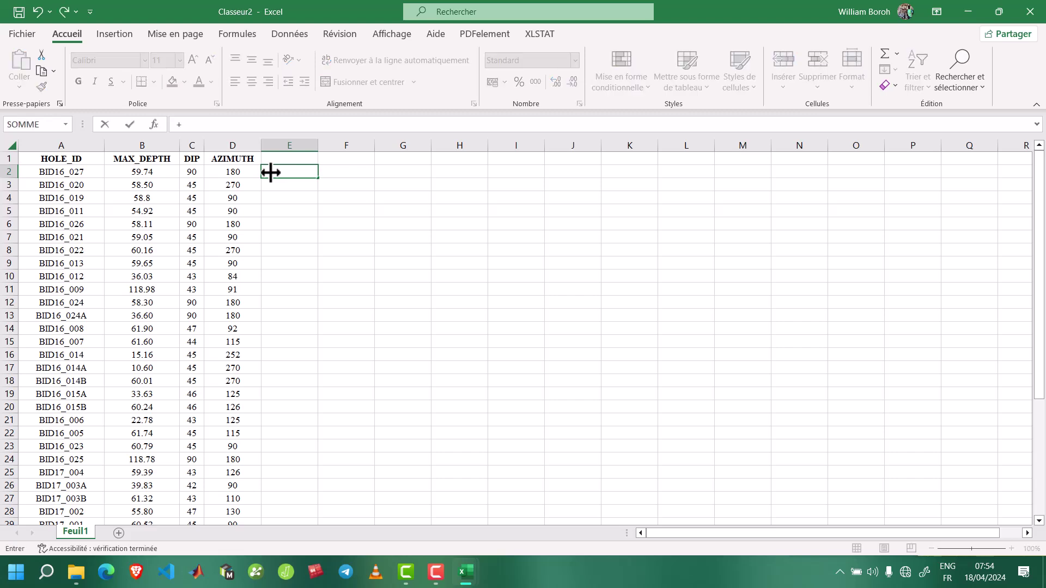
key("BackSpace")
type("-")
left_click(193, 172)
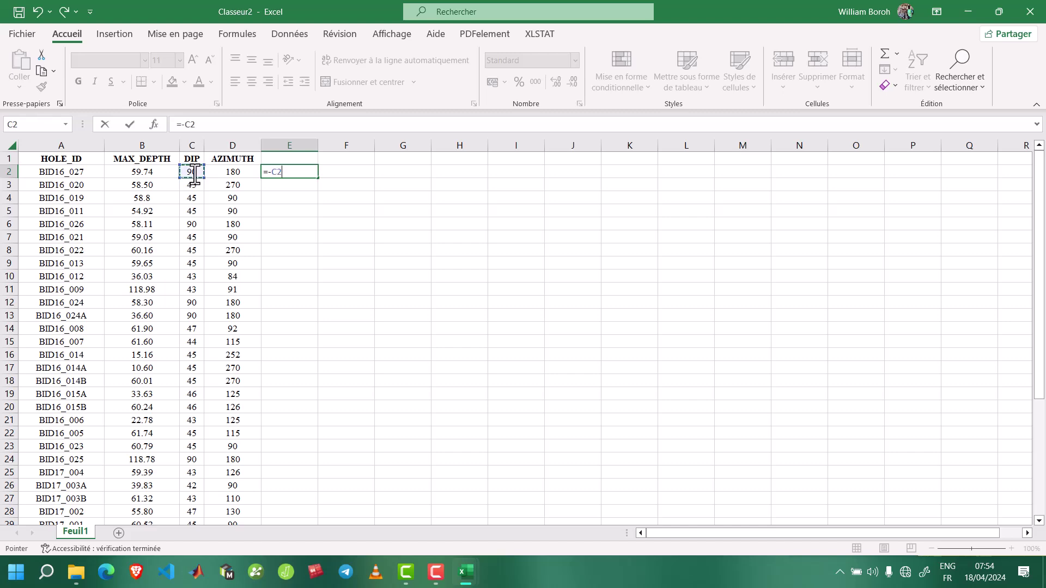
key("Return")
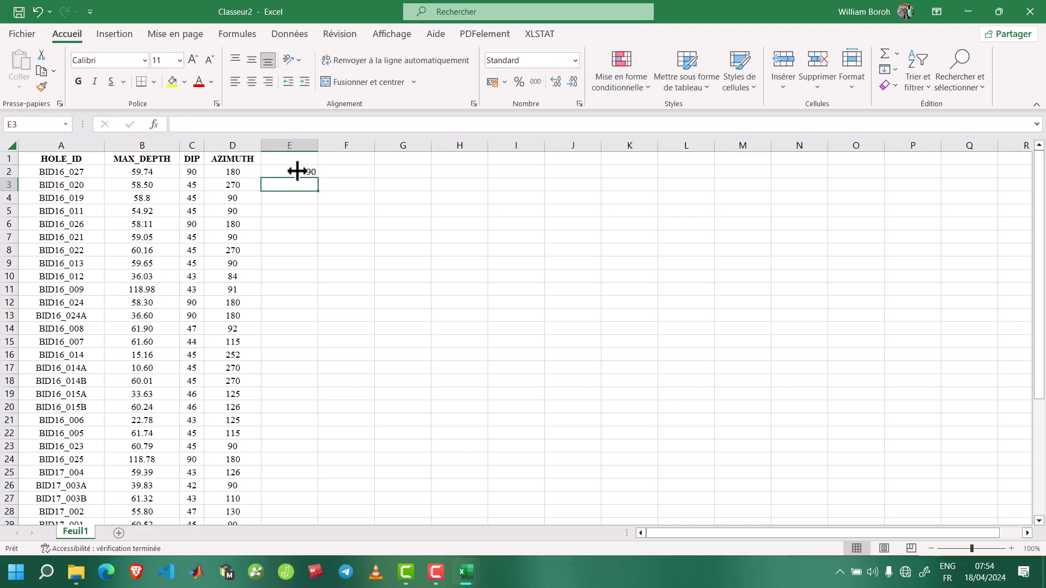
Fill the negative dip formula from E2 down column E for all holes
left_click(314, 171)
double_click(318, 178)
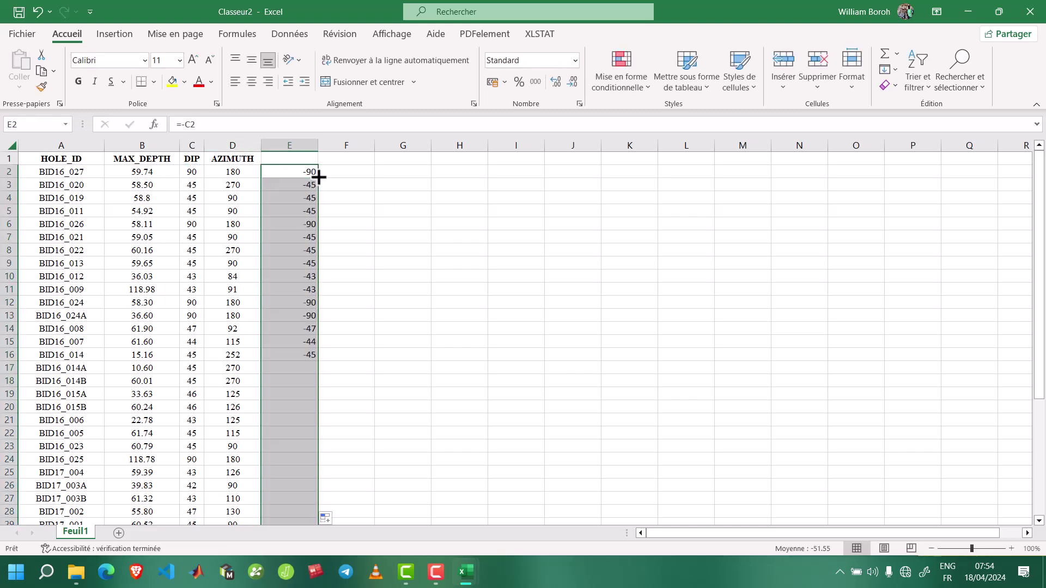
scroll(303, 297, "down", 9)
scroll(303, 297, "up", 4)
scroll(303, 297, "up", 5)
Try to paste the copied column F of negative dips as values starting at cell C2
key("ctrl+c")
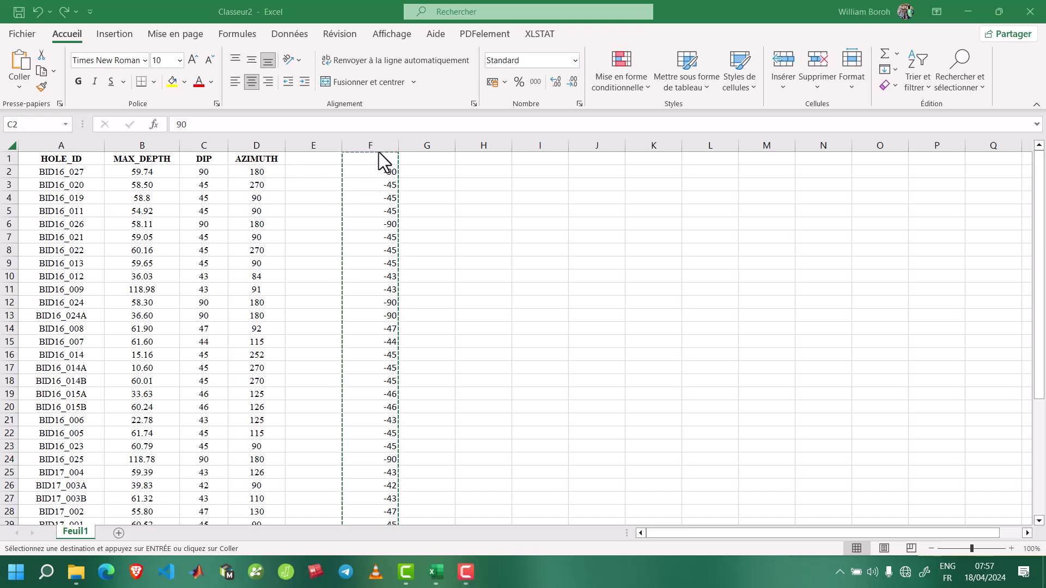
left_click(201, 171)
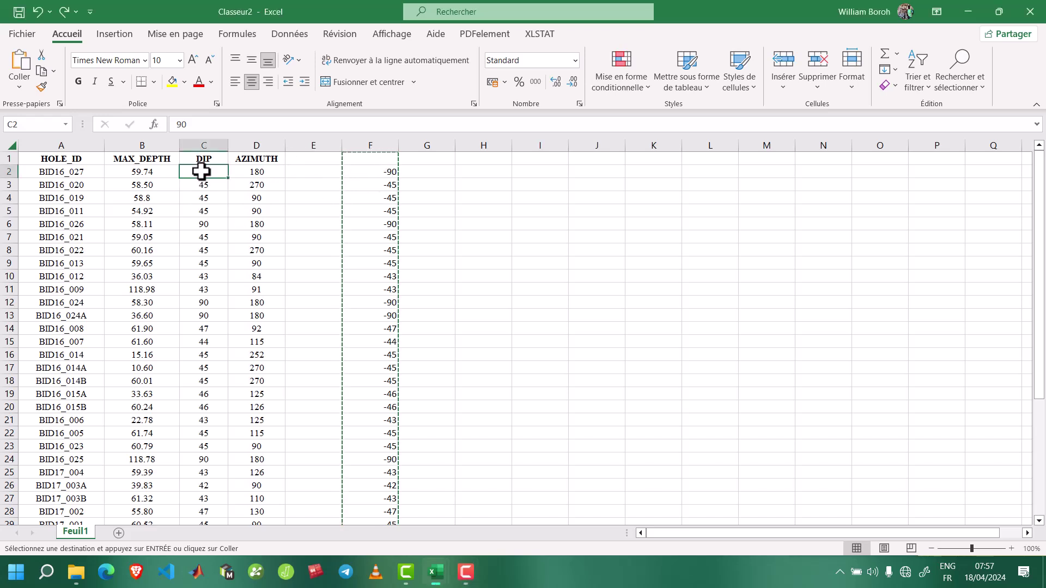
right_click(201, 171)
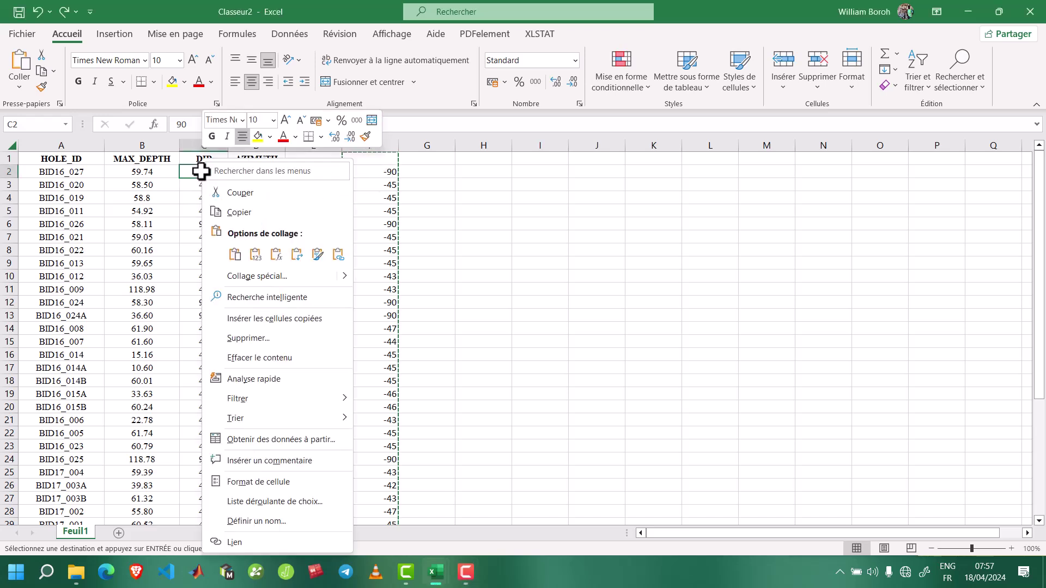
left_click(254, 254)
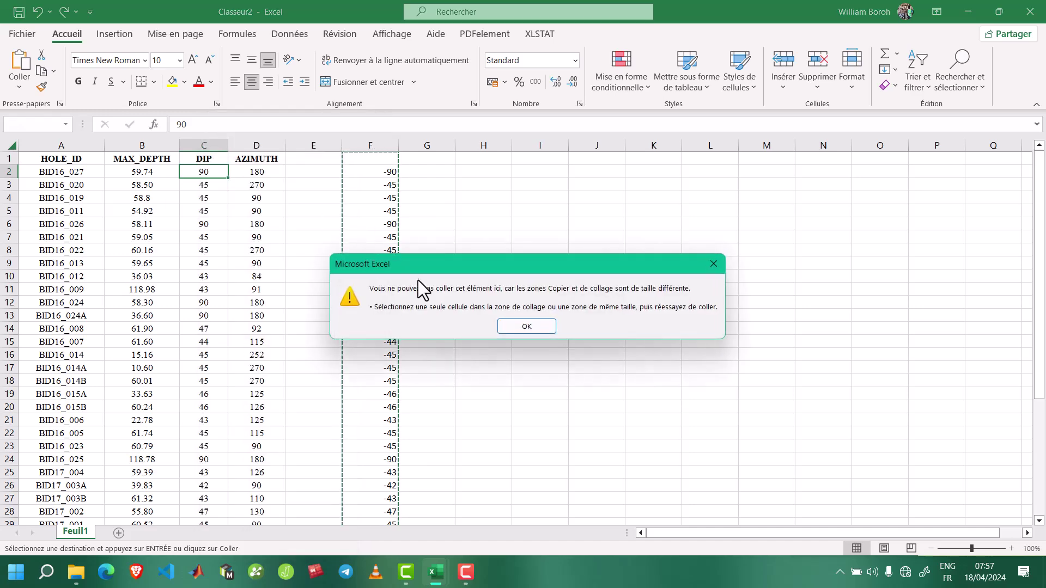
left_click(523, 326)
Paste the negative dips of column F as values over column C and delete helper column F
left_click(376, 146)
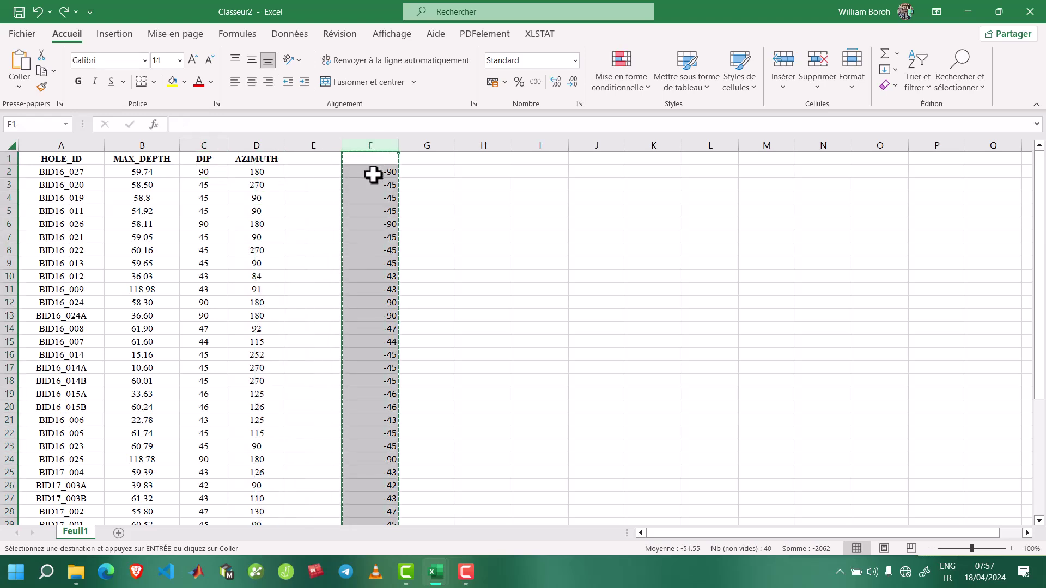
left_click(202, 145)
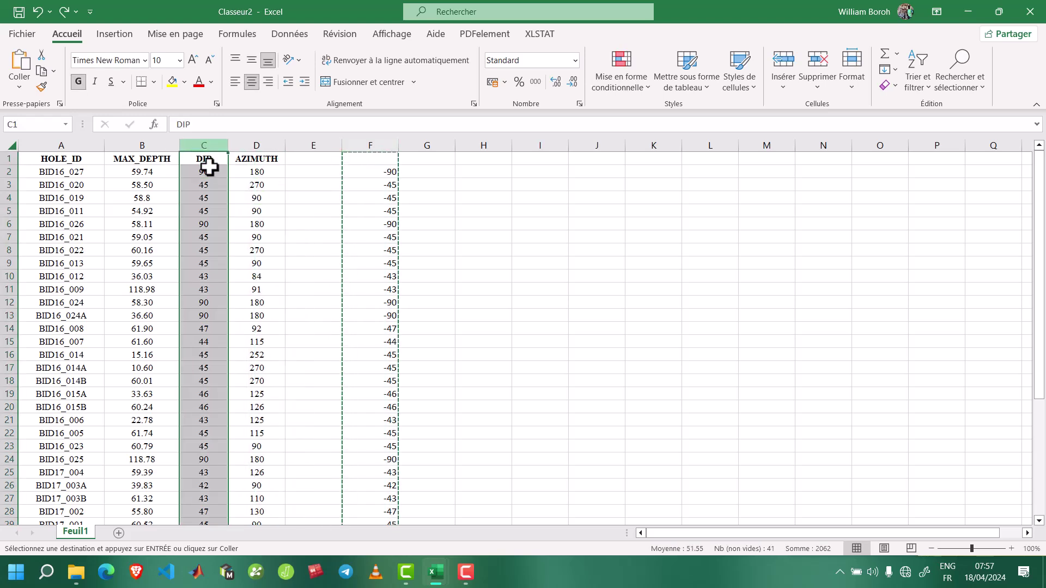
right_click(210, 168)
left_click(253, 261)
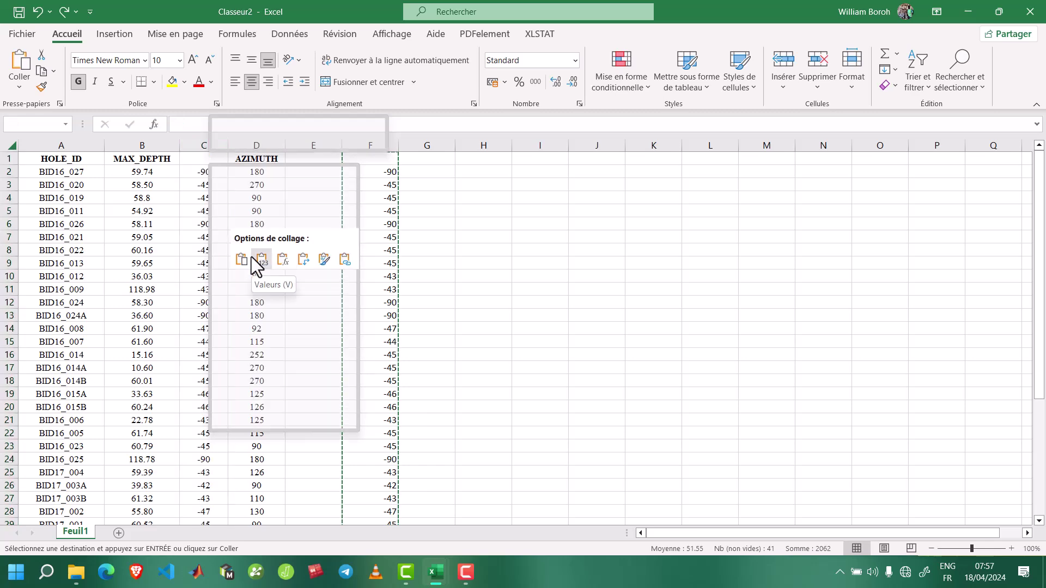
left_click(254, 260)
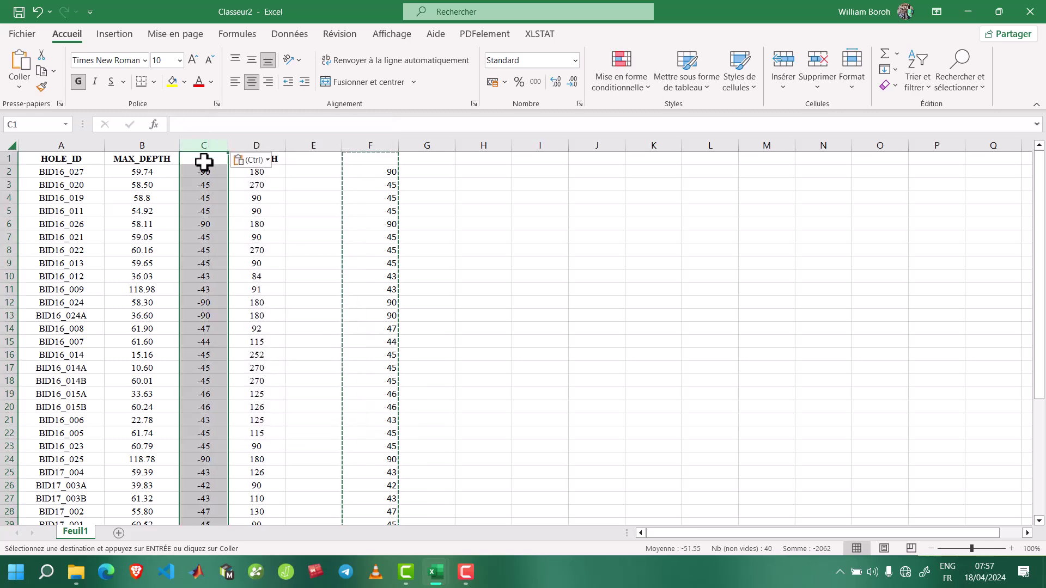
left_click(377, 143)
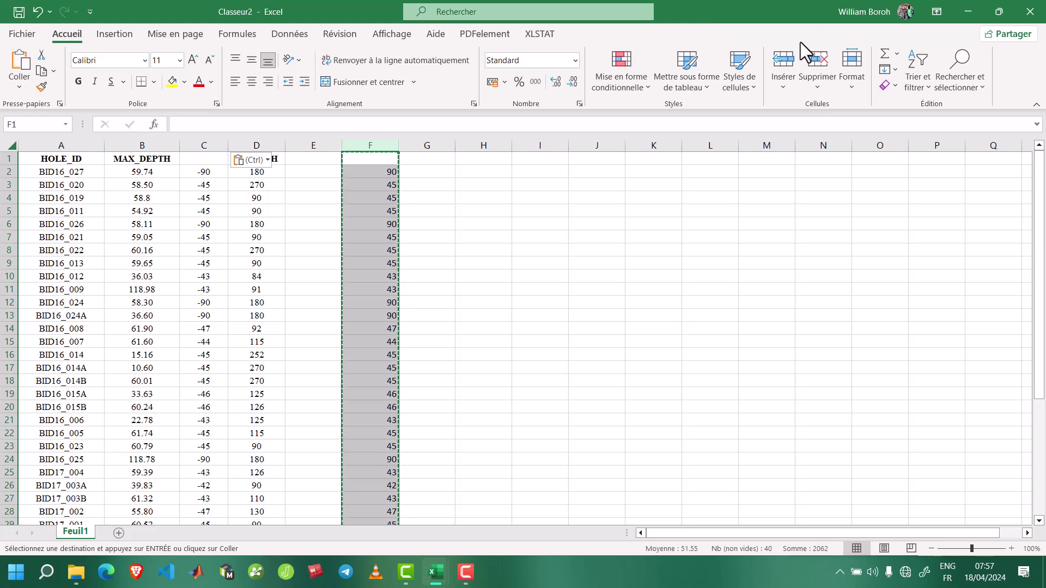
left_click(818, 61)
Enter DIP as the header of column C in cell C1
left_click(206, 159)
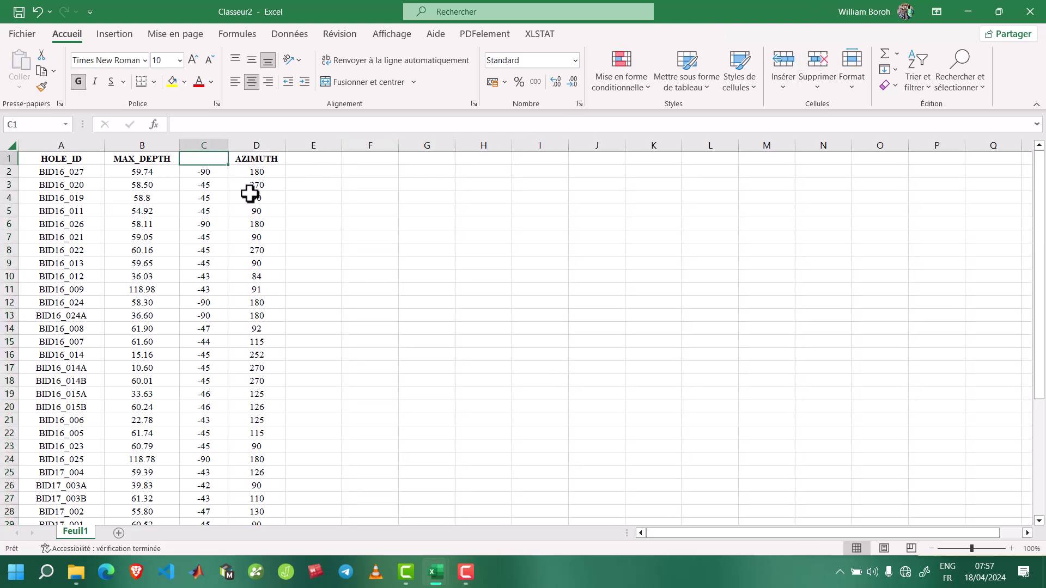
type("DEt")
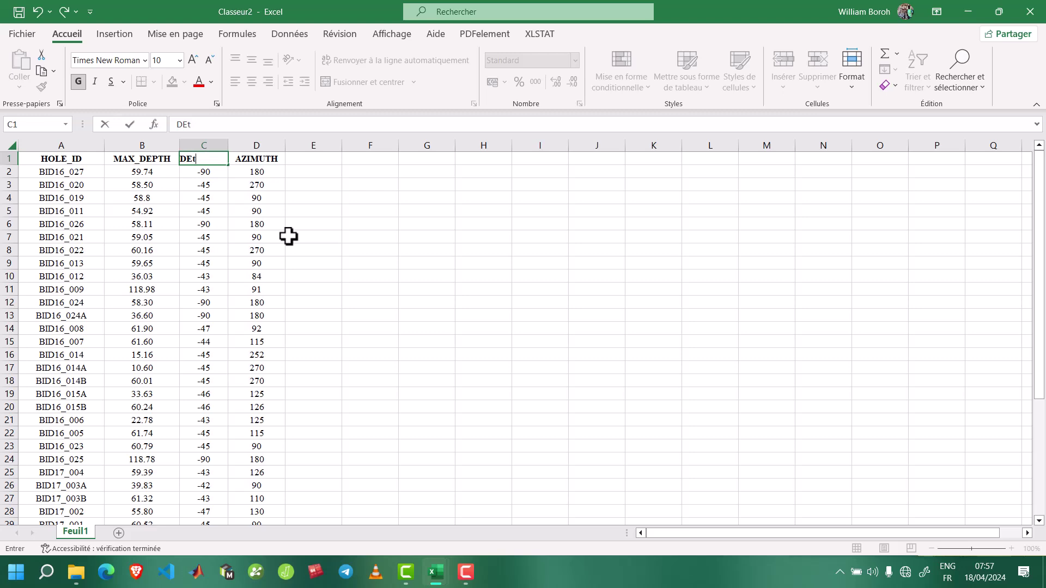
type("EPTH")
key("BackSpace")
key("BackSpace")
key("BackSpace")
type("IP")
key("Return")
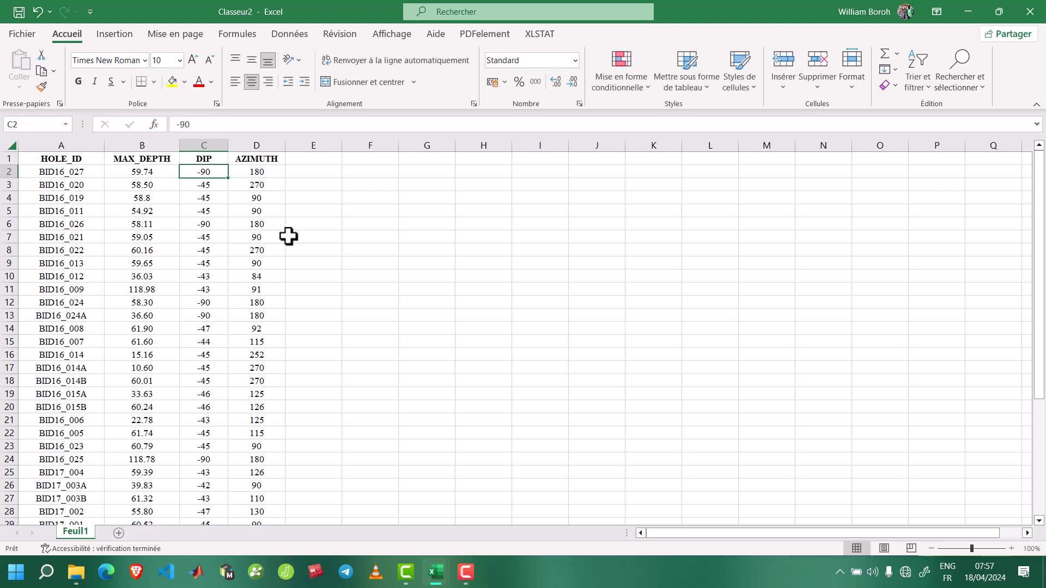
Shorten the MAX_DEPTH header in cell B1 to DEPTH
left_click(140, 158)
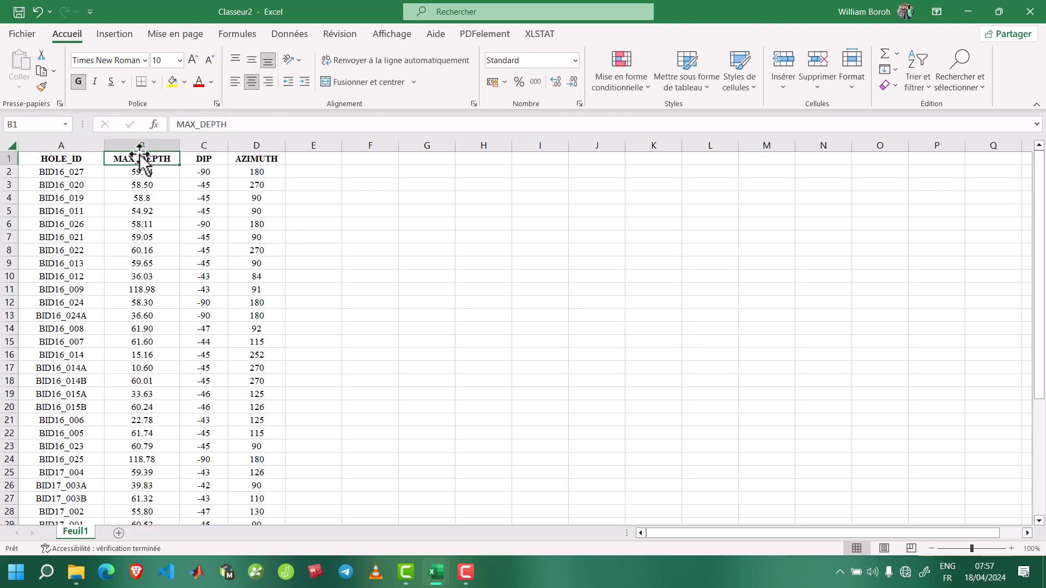
left_click(199, 124)
key("BackSpace")
key("BackSpace")
key("BackSpace")
key("BackSpace")
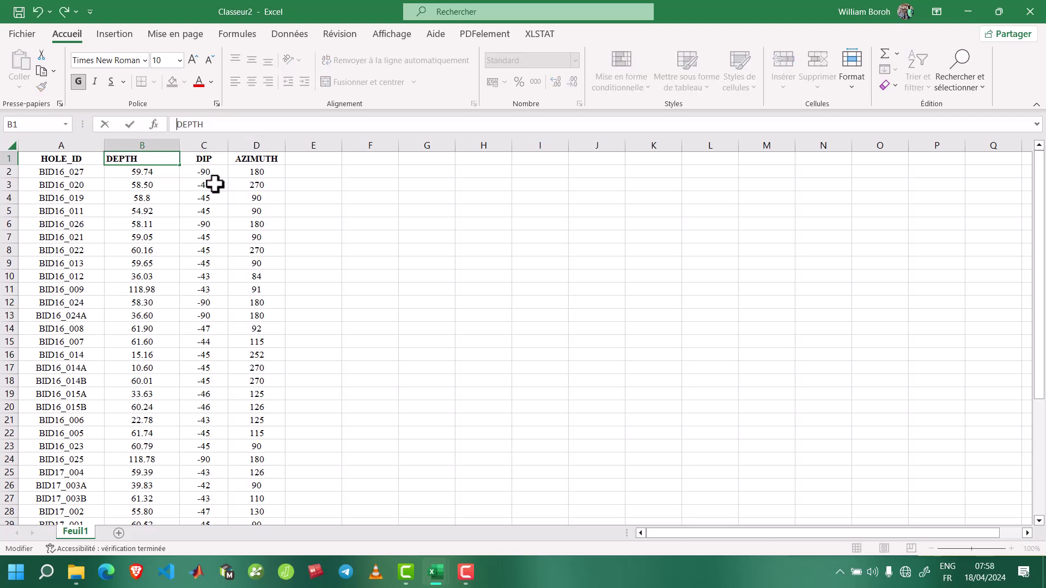
key("Return")
Copy all hole rows A2:D41 and paste them directly below the table, starting at A42
scroll(205, 212, "down", 2)
scroll(206, 212, "up", 2)
left_click_drag(53, 172, 250, 502)
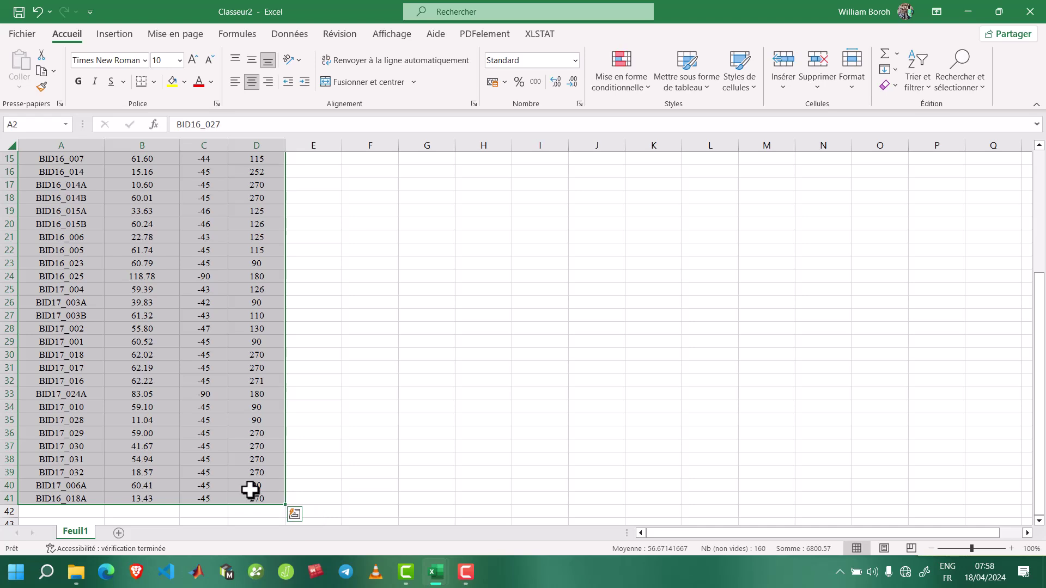
key("ctrl+c")
scroll(42, 451, "down", 2)
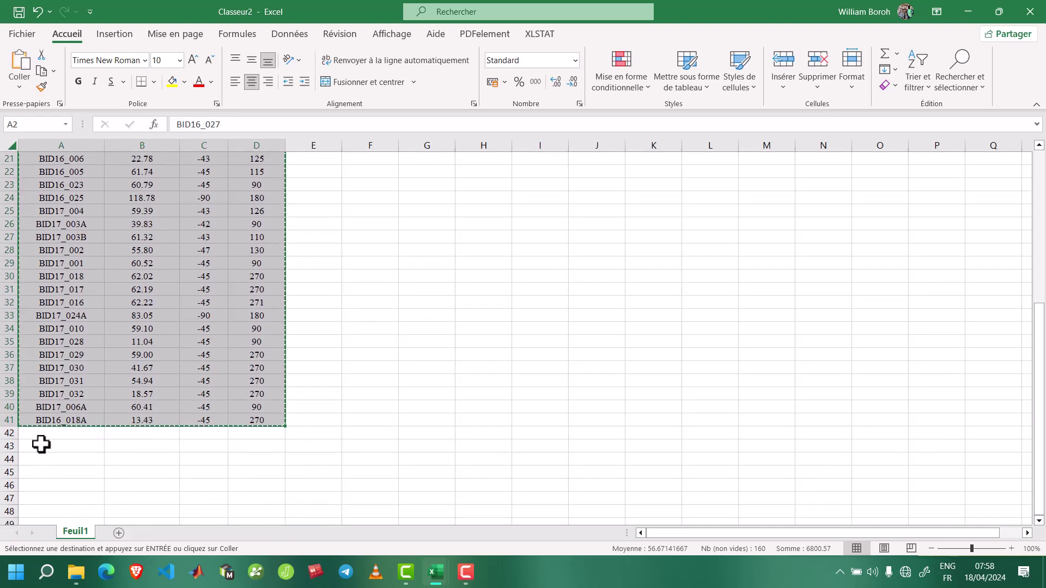
left_click(52, 433)
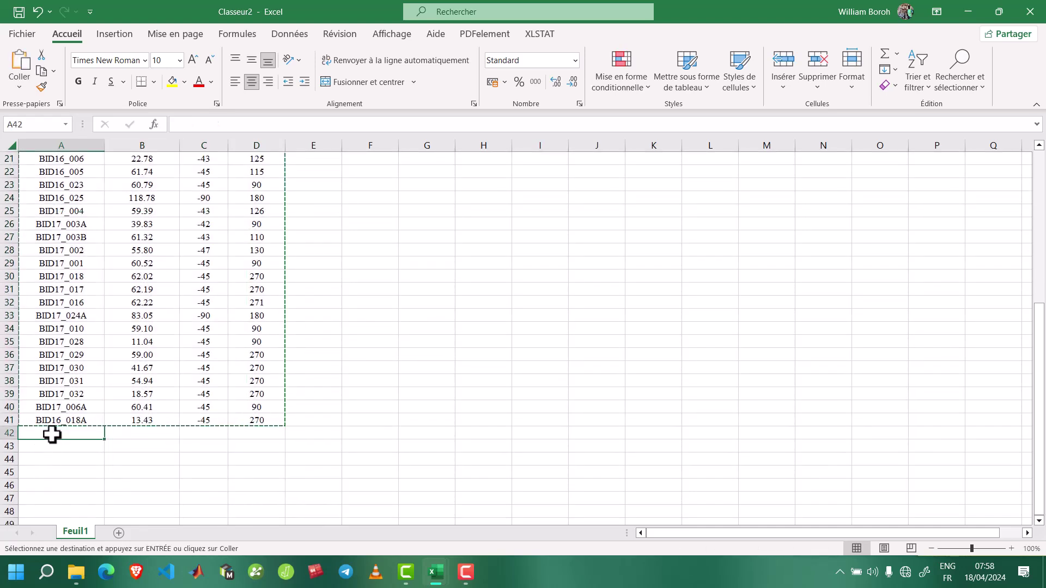
key("ctrl+v")
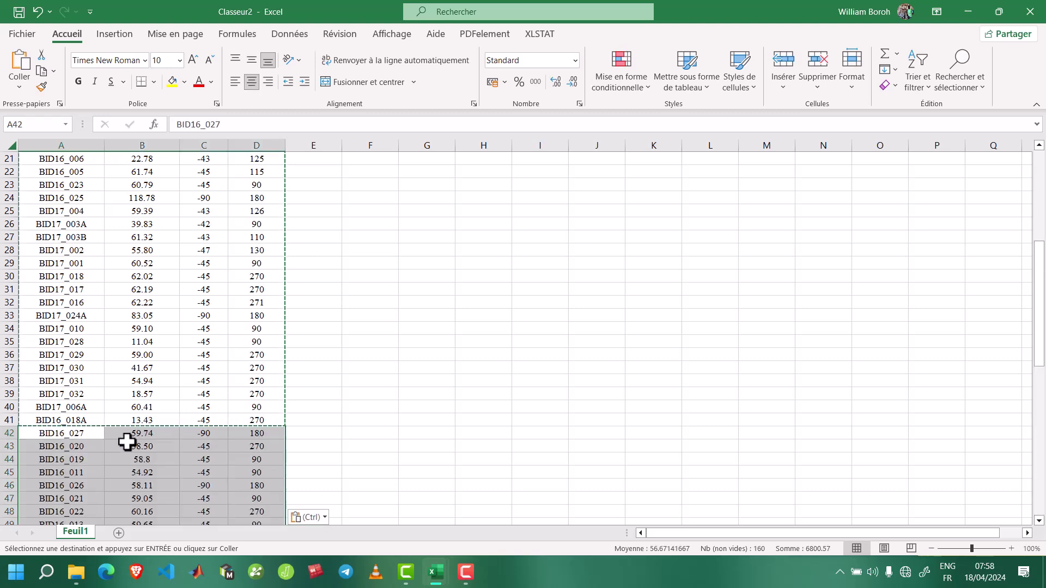
Set the DEPTH of all duplicated hole rows, B42 to B81, to 0
left_click(132, 436)
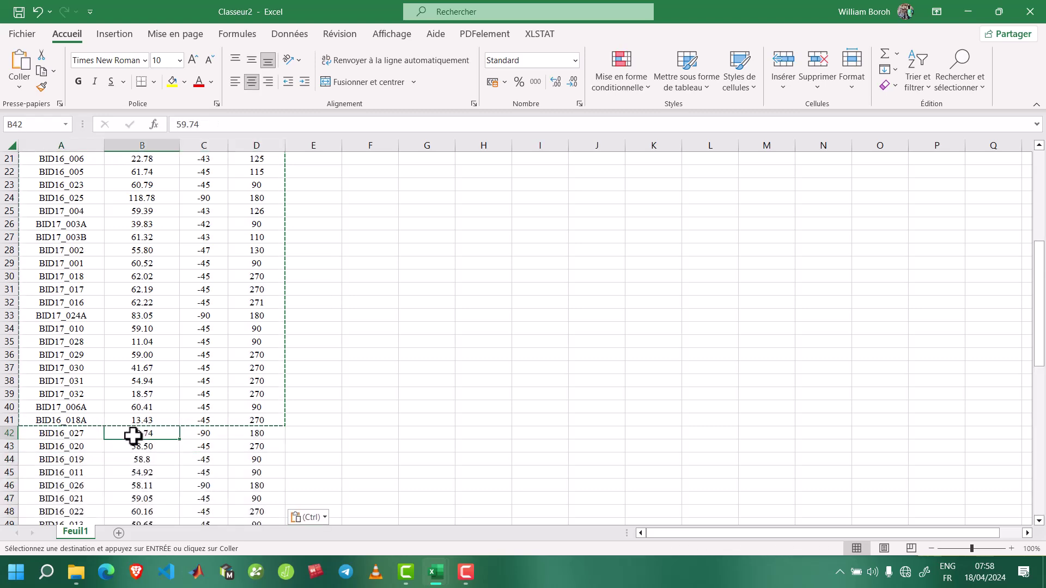
type("0")
key("Return")
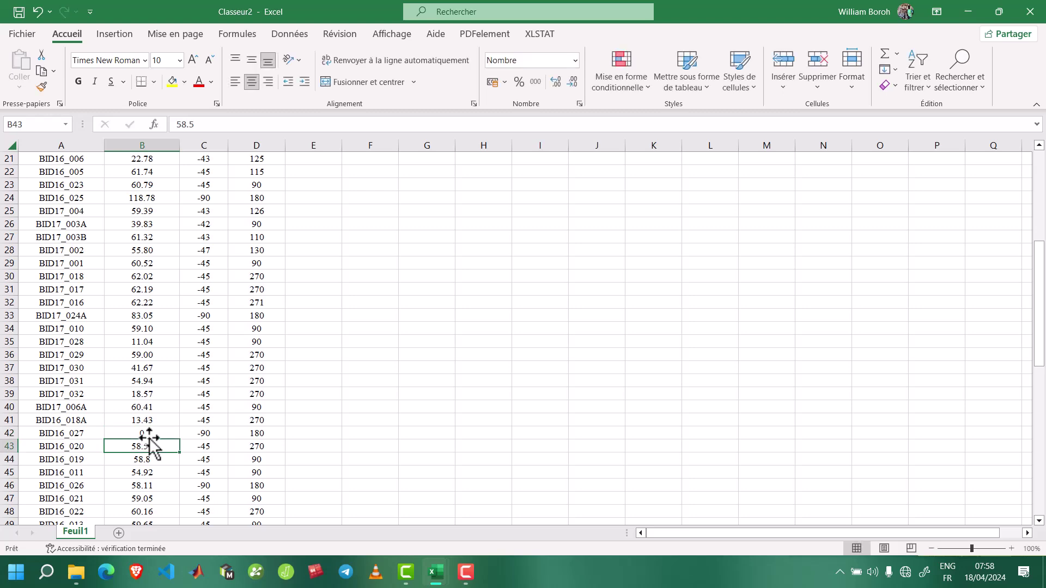
key("Up")
left_click_drag(179, 440, 175, 501)
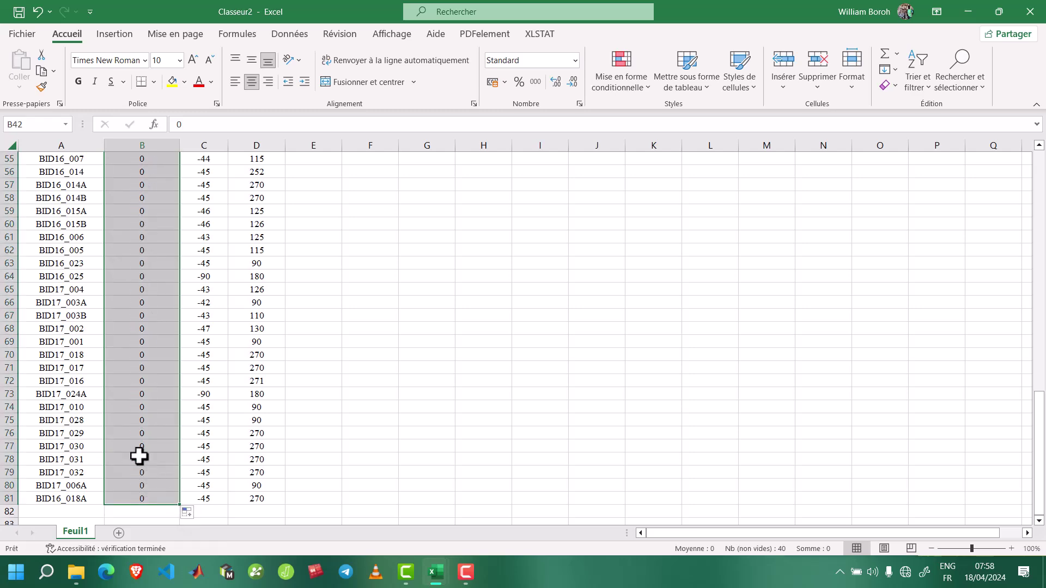
scroll(97, 364, "up", 9)
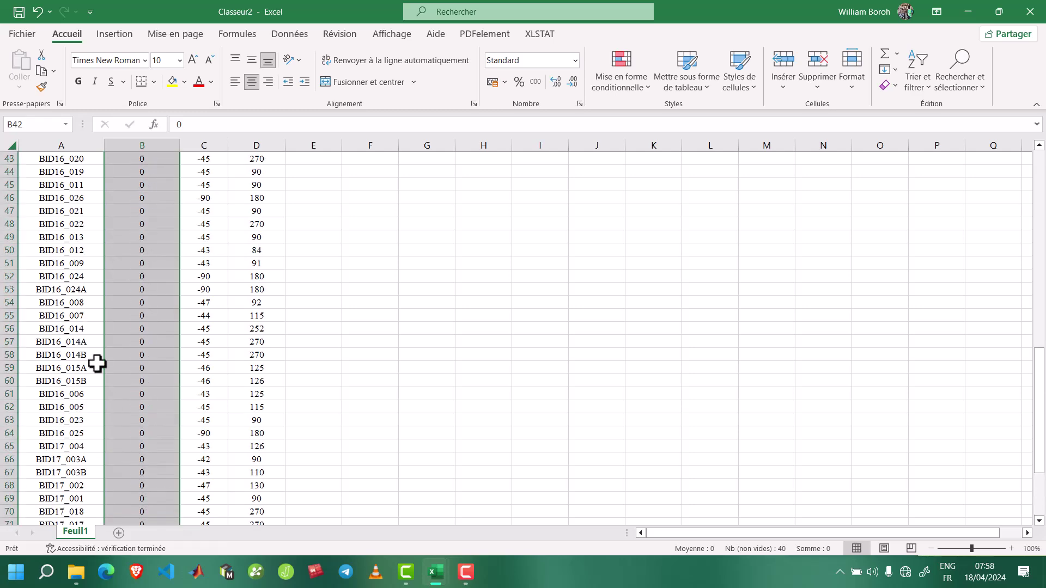
scroll(97, 364, "up", 9)
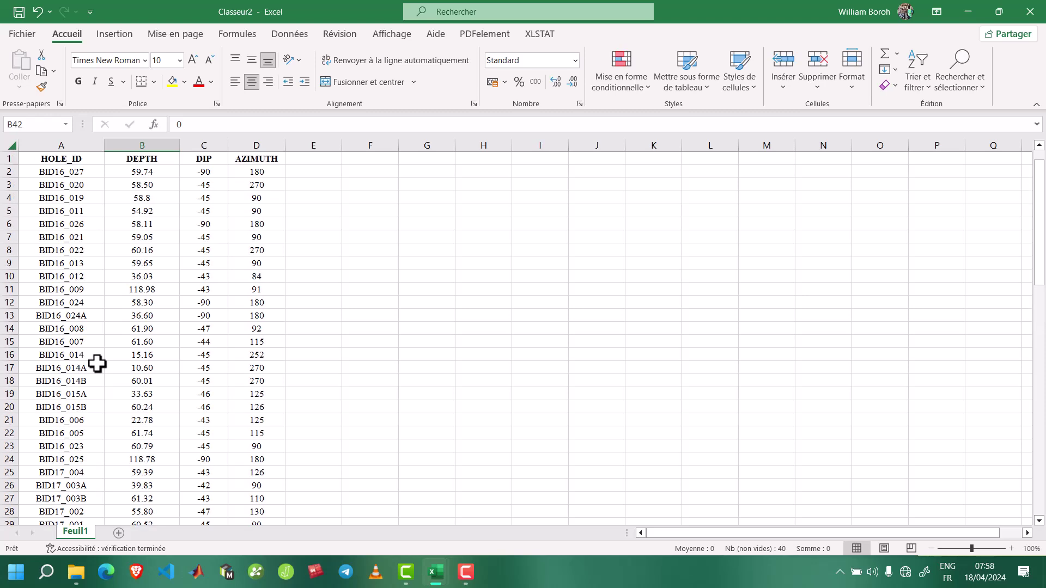
Sort the survey table in columns A to D by HOLE_ID from A to Z, then by DEPTH from smallest to largest
left_click_drag(62, 142, 248, 158)
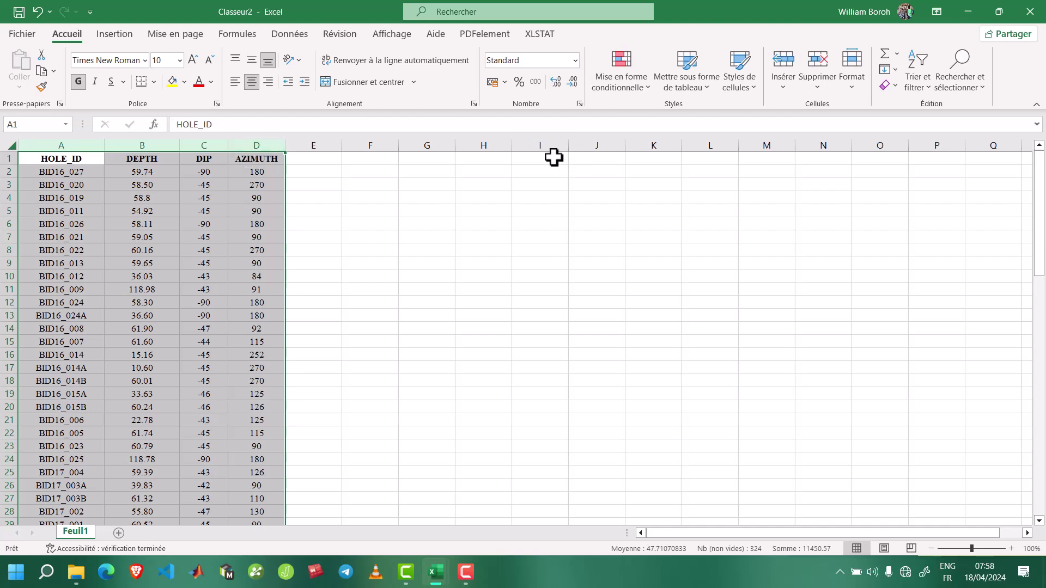
left_click(933, 83)
left_click(945, 143)
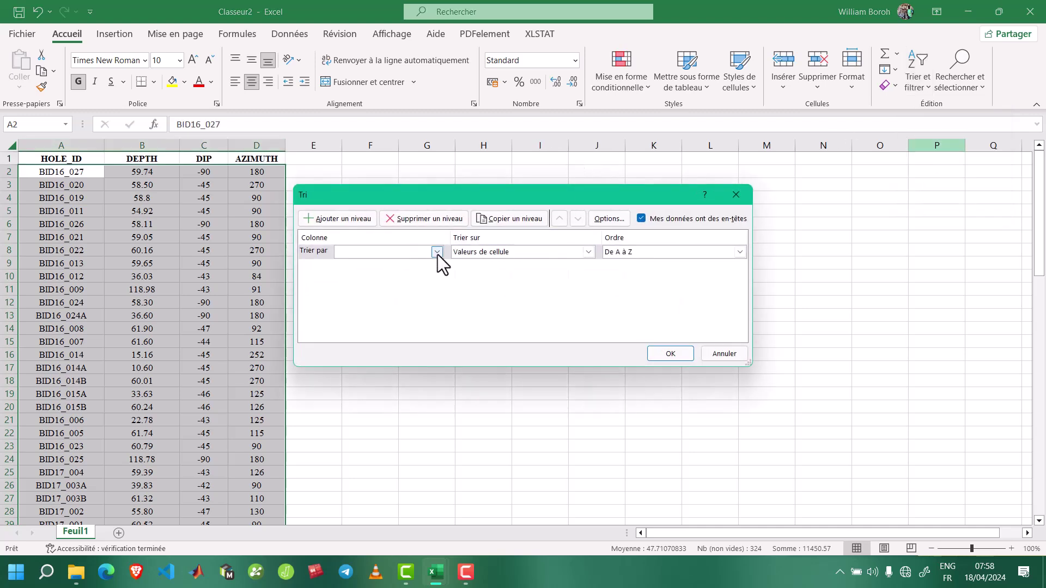
left_click(437, 253)
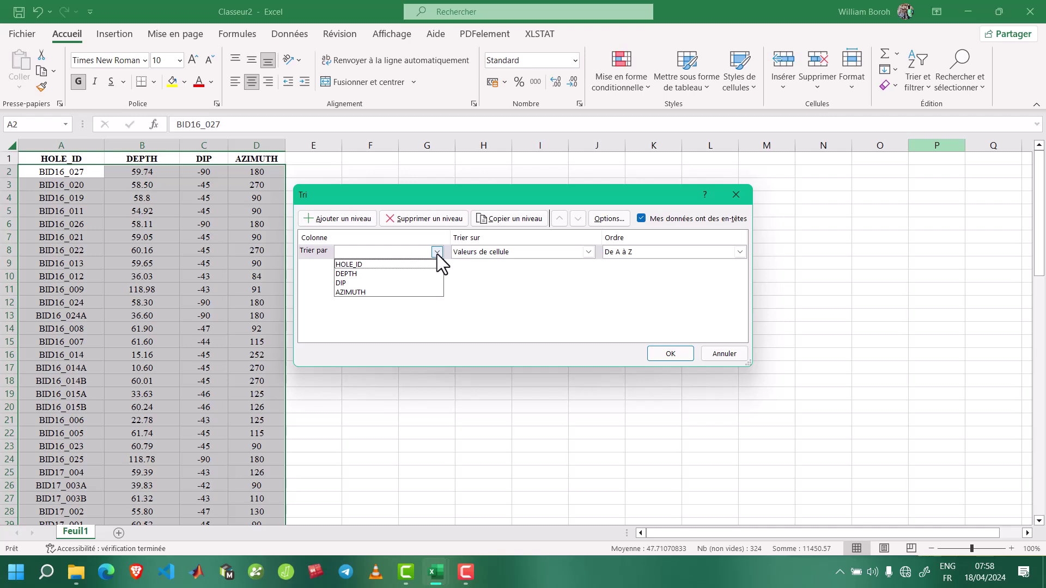
left_click(375, 265)
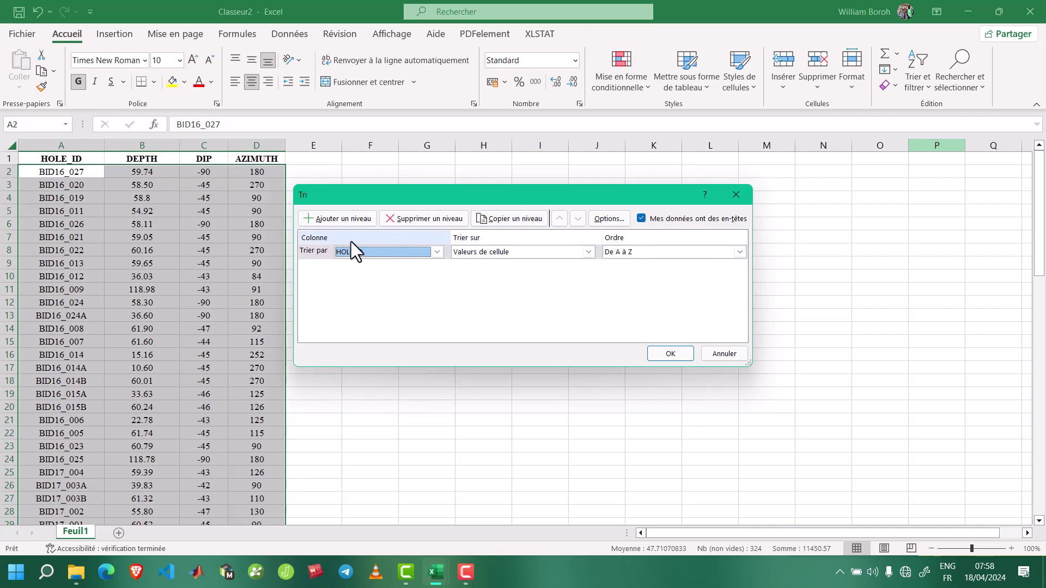
left_click(341, 218)
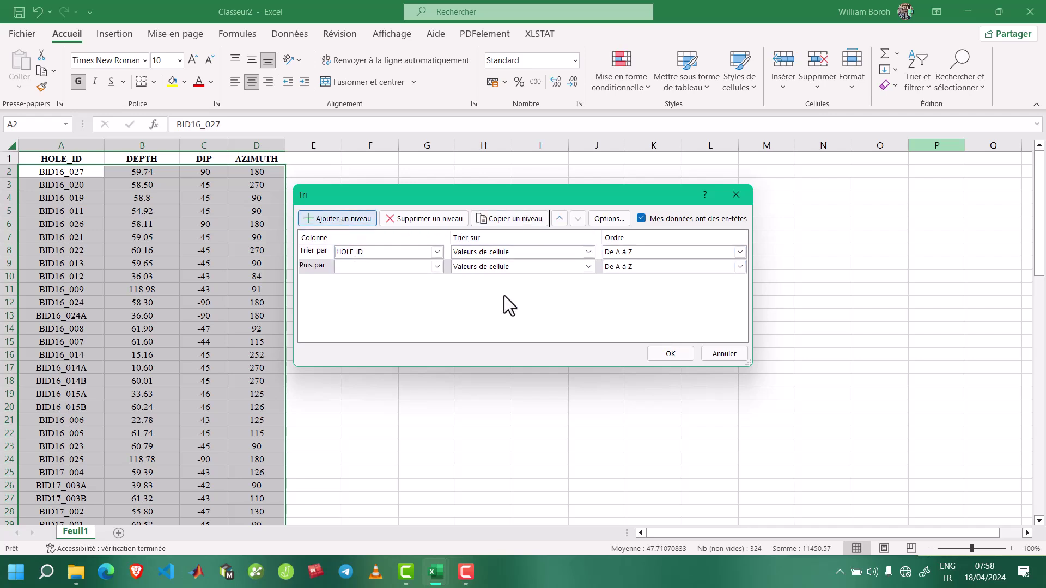
left_click(437, 268)
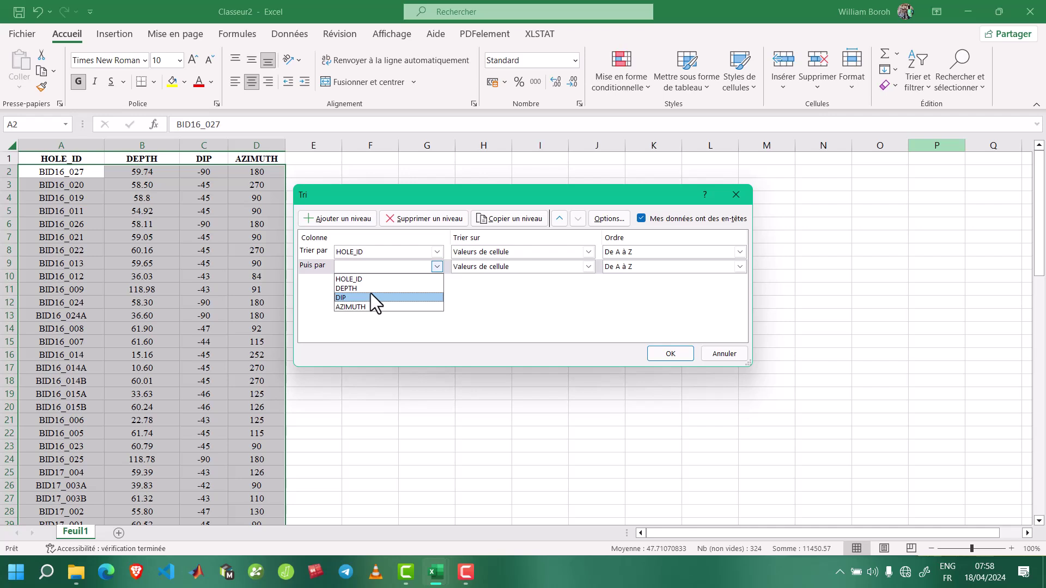
left_click(370, 289)
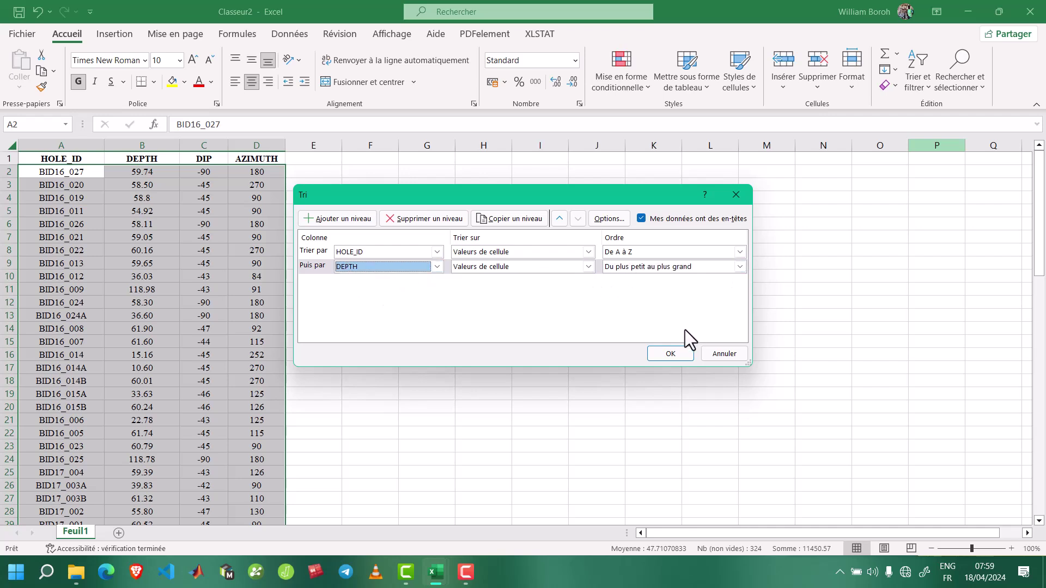
left_click(681, 352)
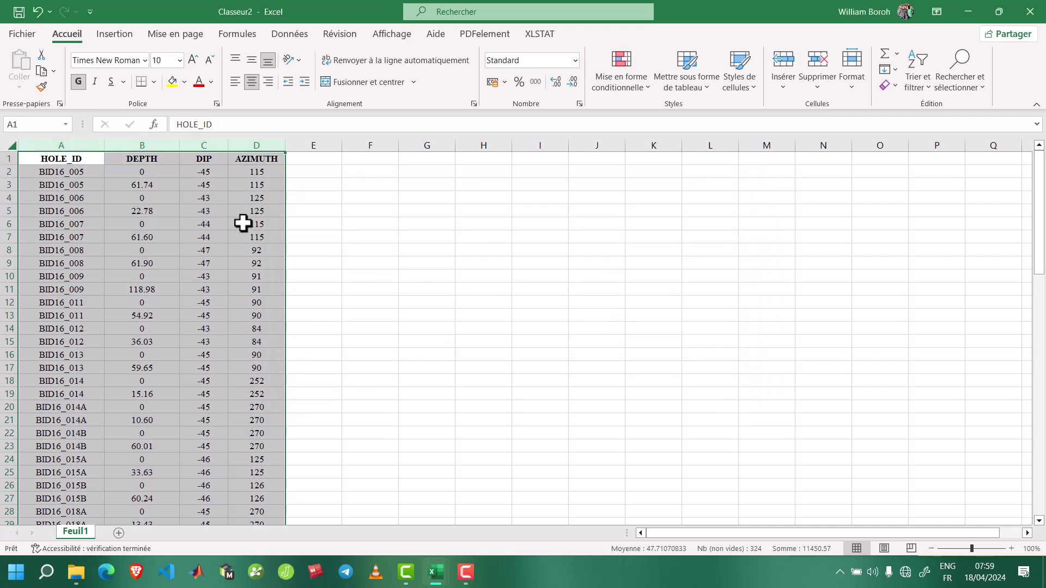
Display the DEPTH, DIP and AZIMUTH values in B2:D81 with three decimal places
left_click(153, 172)
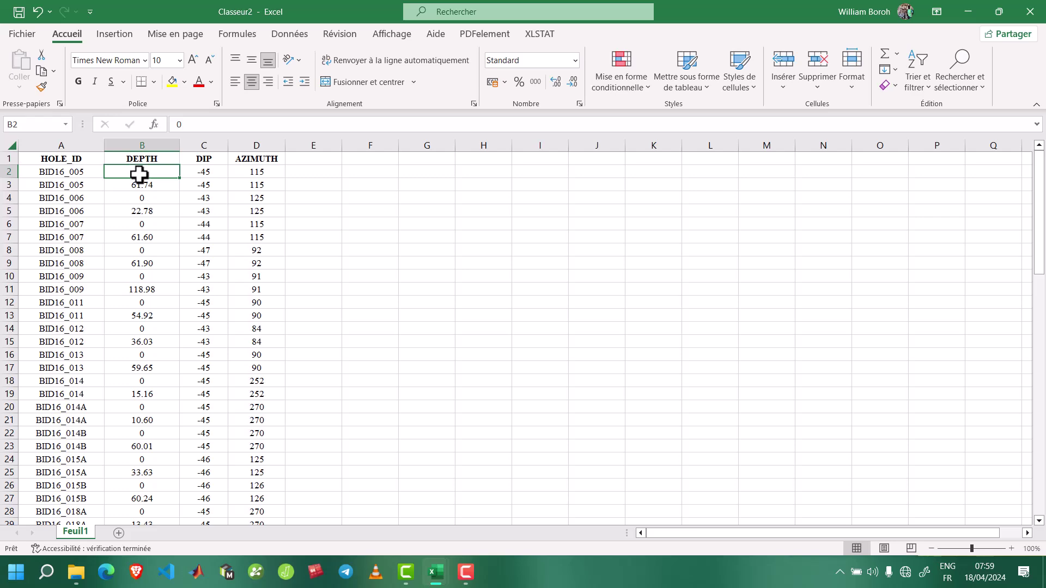
scroll(275, 316, "down", 13)
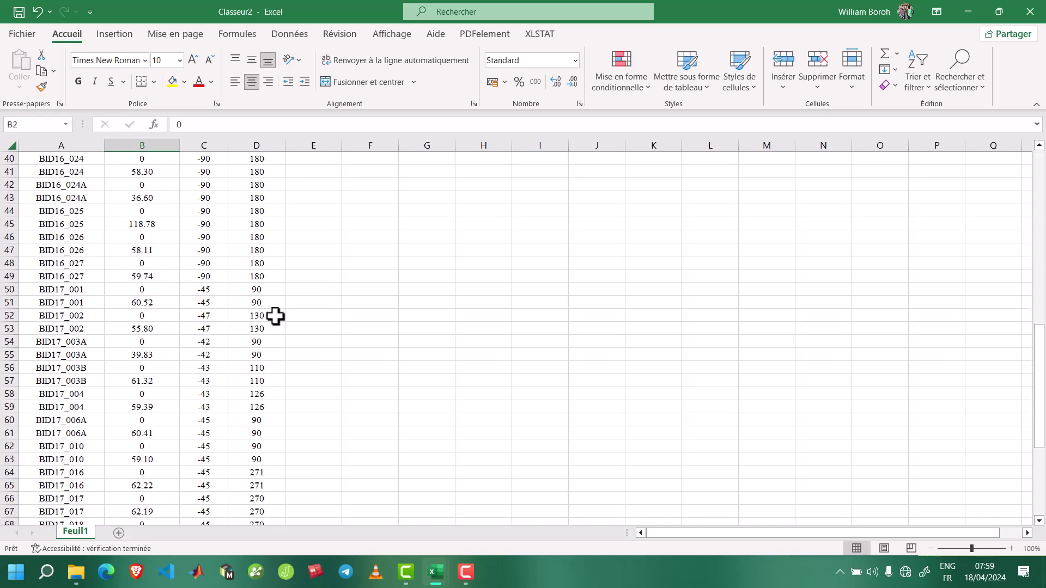
scroll(275, 316, "down", 5)
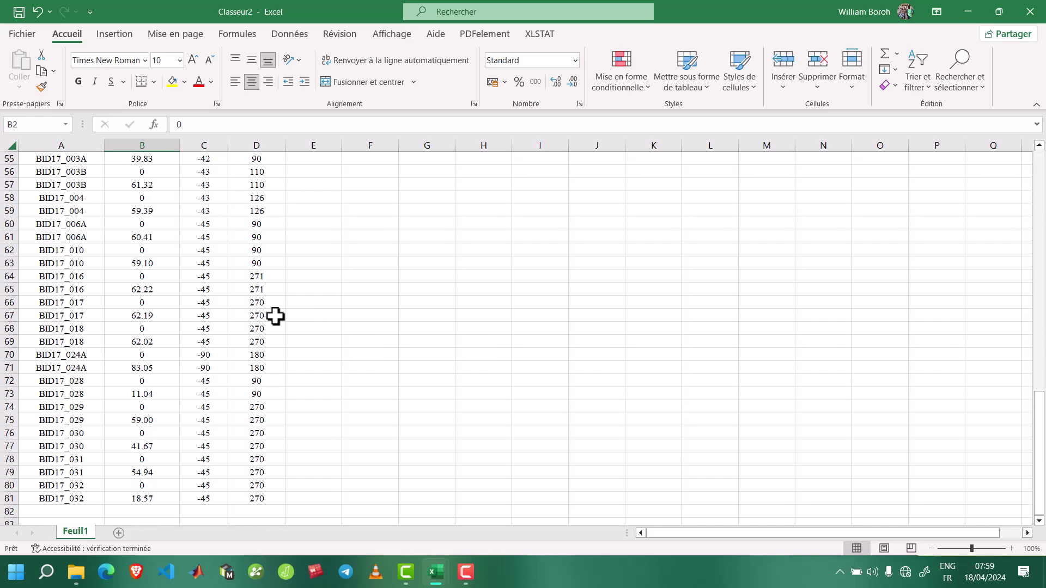
left_click(257, 497, "shift")
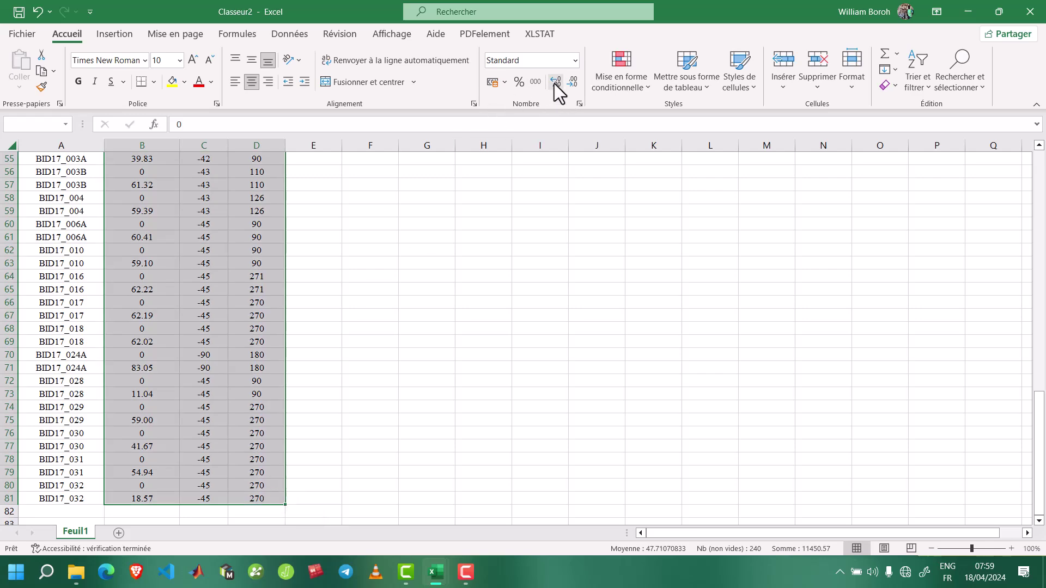
left_click(556, 82)
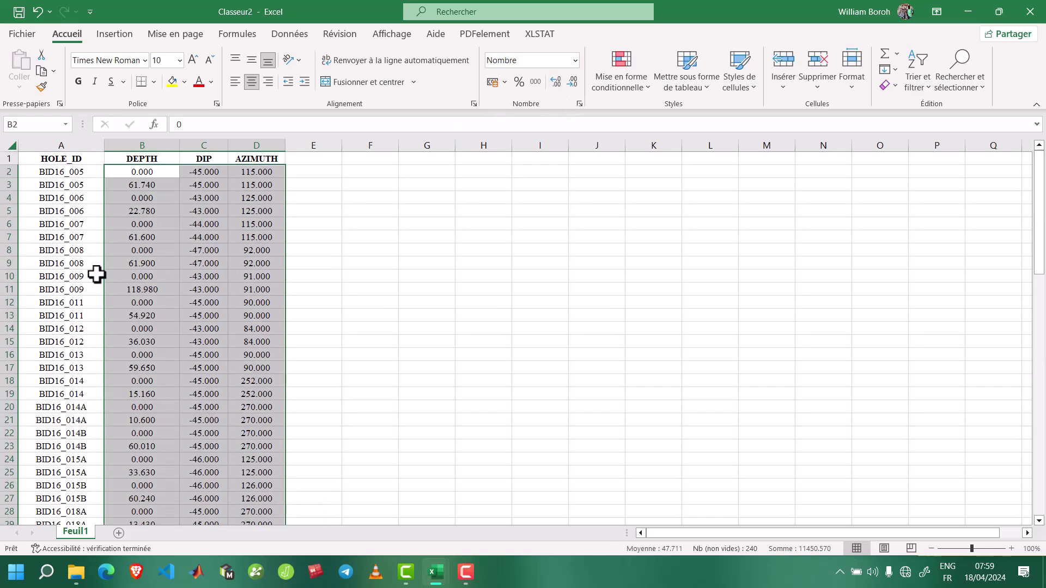
Save the workbook as survey in semicolon-separated CSV format in the Bidzar folder, and close it
key("ctrl+s")
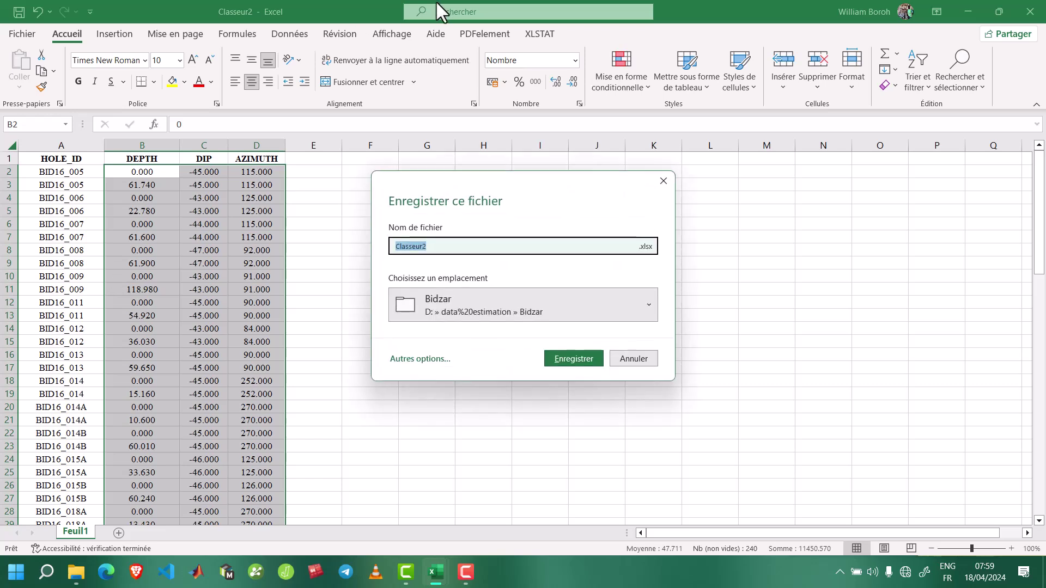
type("SURVEY")
key("BackSpace")
key("BackSpace")
key("BackSpace")
key("BackSpace")
key("BackSpace")
key("BackSpace")
type("survey")
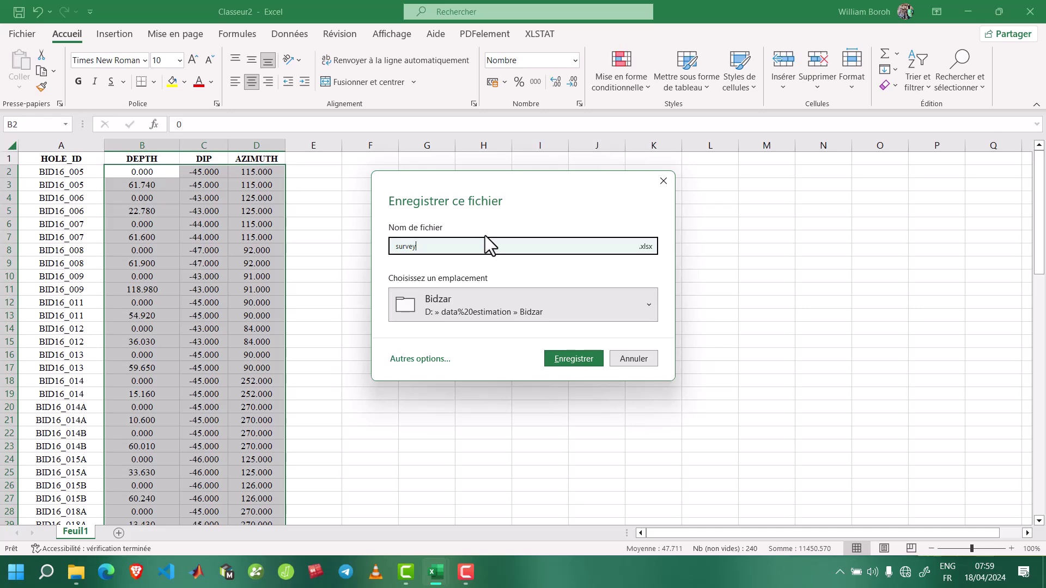
left_click(646, 246)
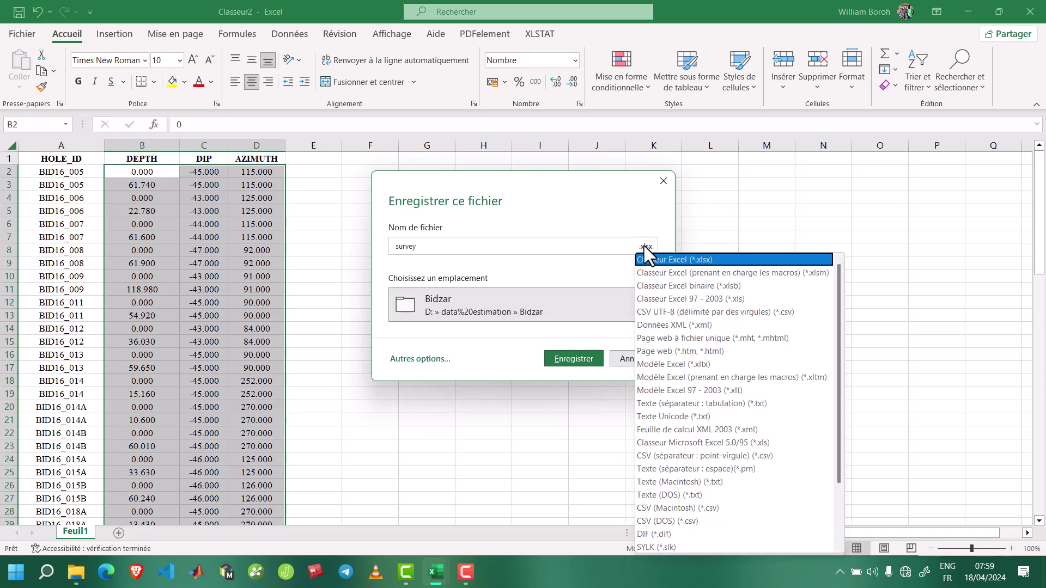
left_click(692, 454)
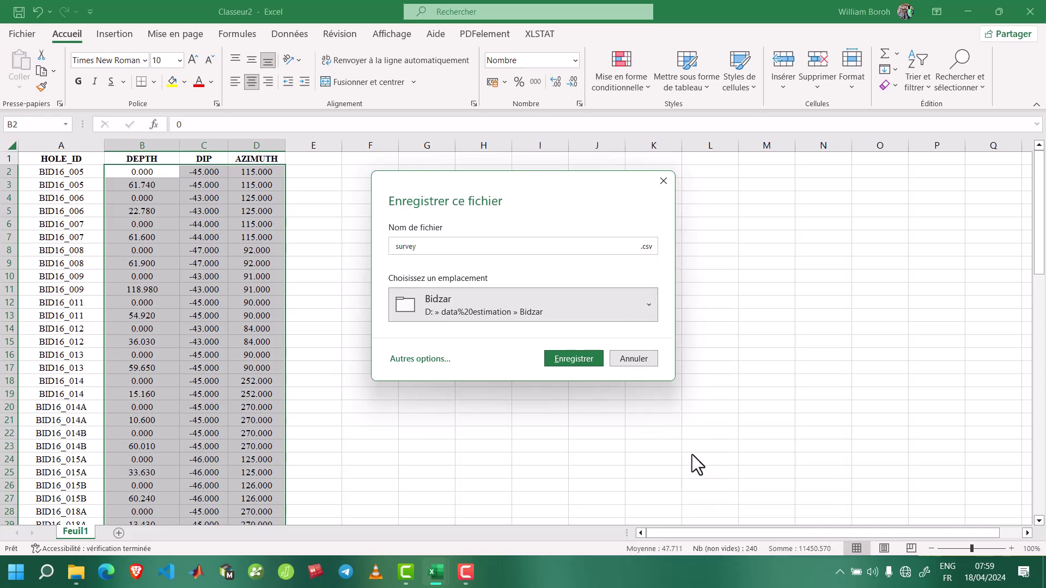
left_click(562, 363)
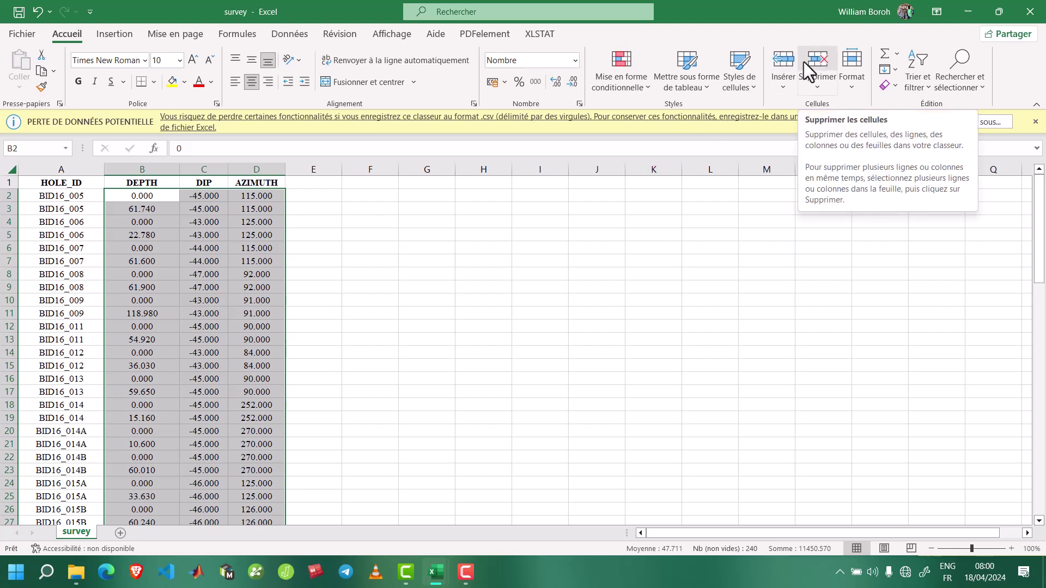
left_click(1020, 10)
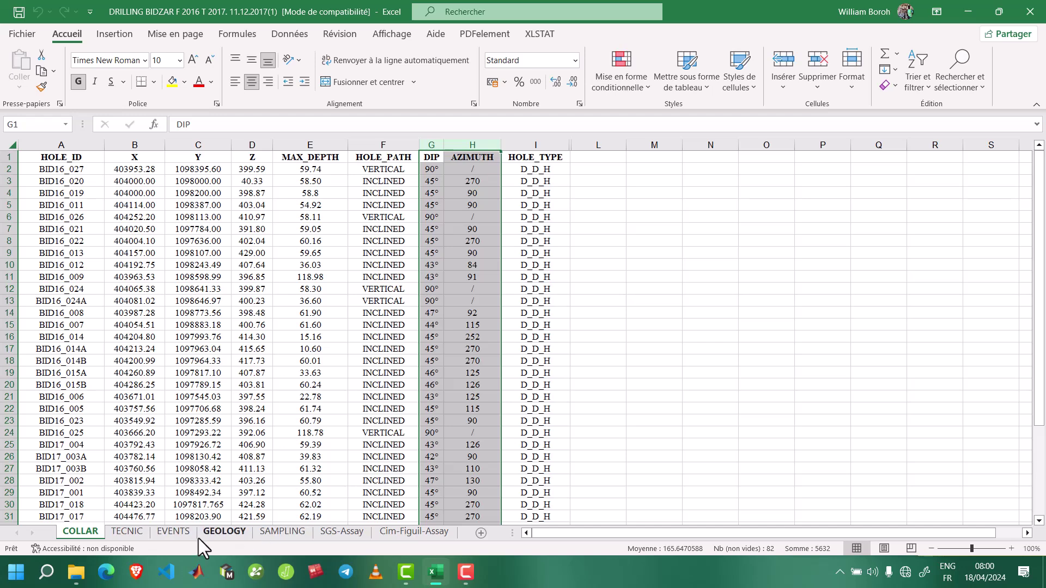
Examine the depth intervals, rock types and descriptions on the GEOLOGY sheet of the drilling workbook
left_click(221, 532)
left_click(148, 242)
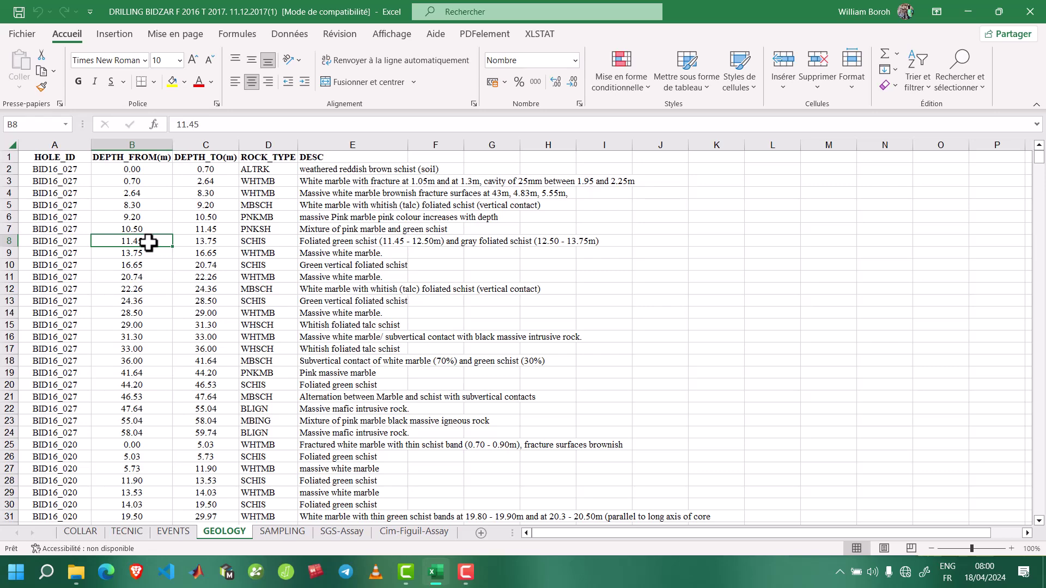
scroll(201, 308, "down", 13)
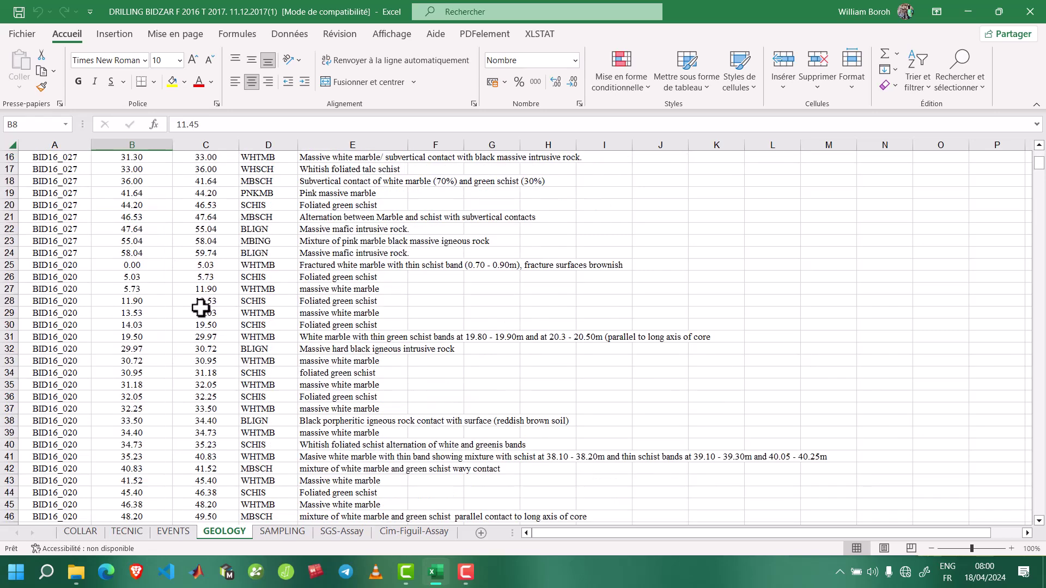
scroll(200, 308, "down", 20)
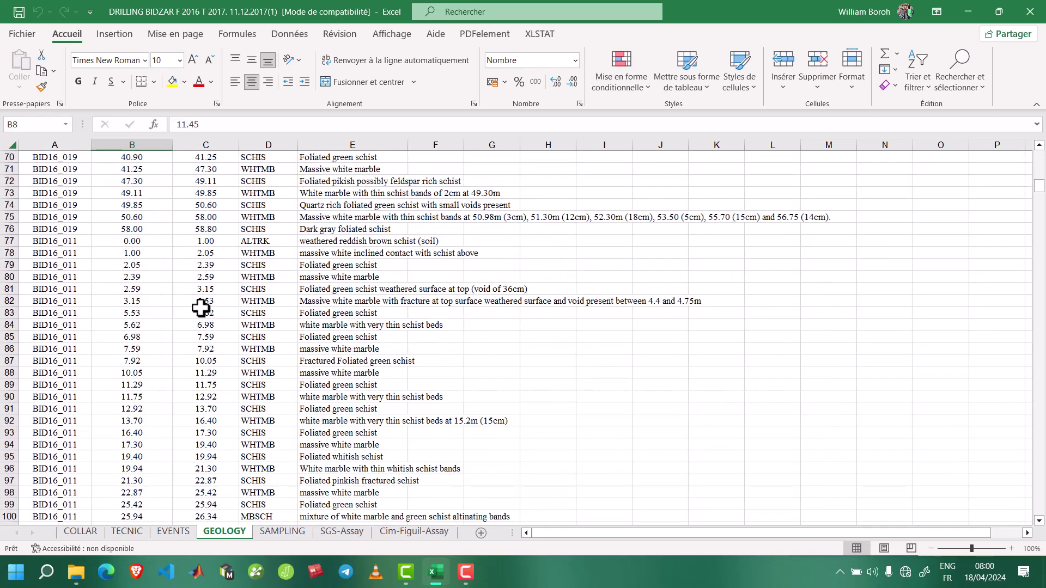
scroll(161, 287, "down", 20)
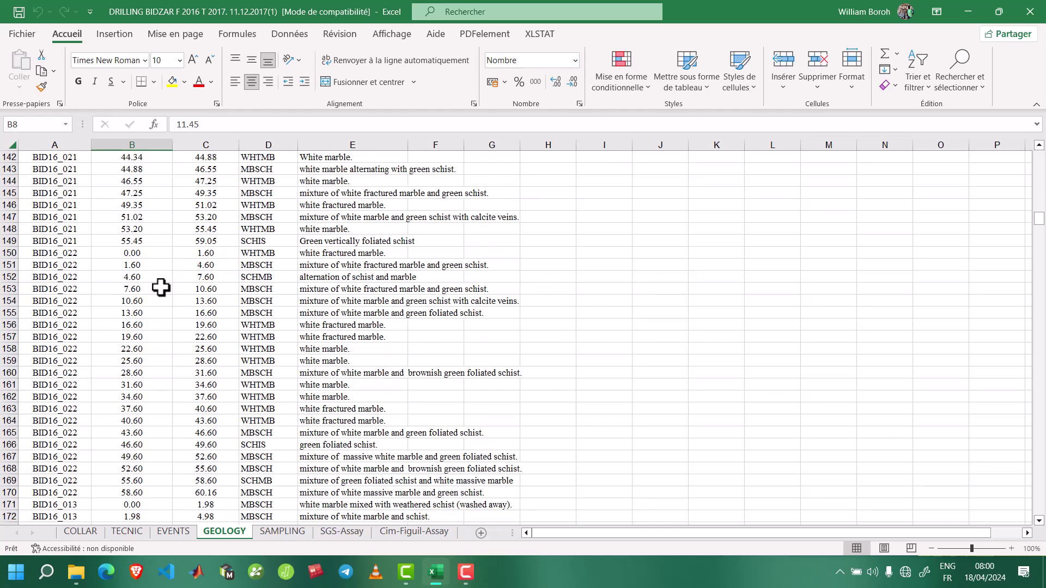
scroll(161, 288, "down", 20)
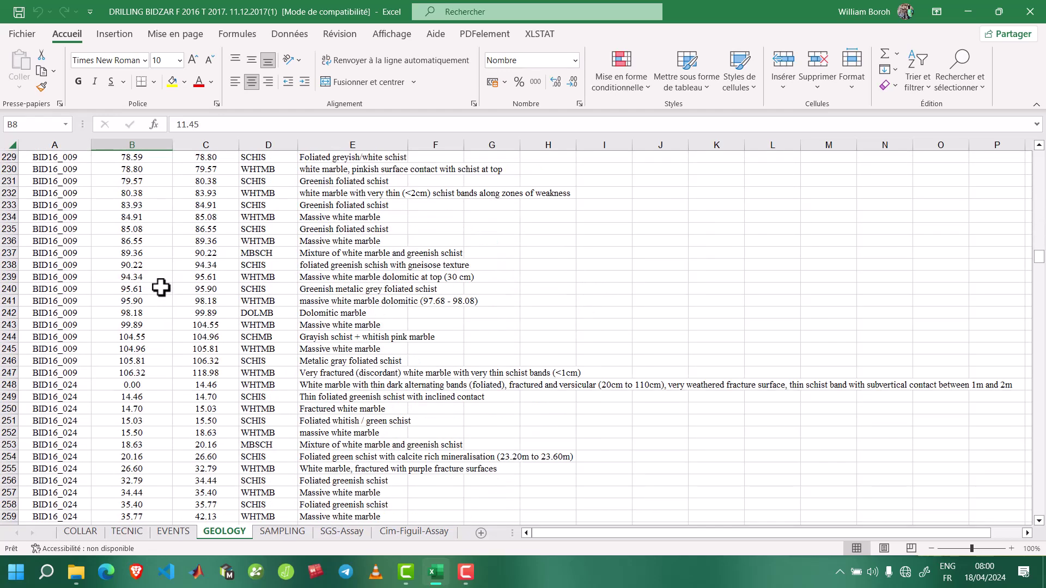
scroll(161, 288, "down", 13)
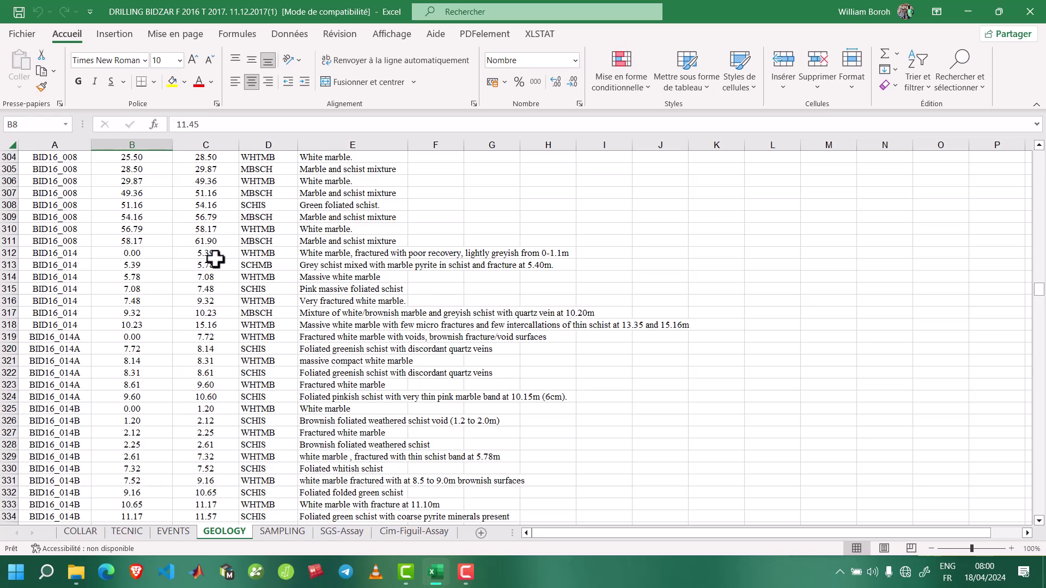
scroll(227, 283, "up", 11)
scroll(226, 283, "up", 19)
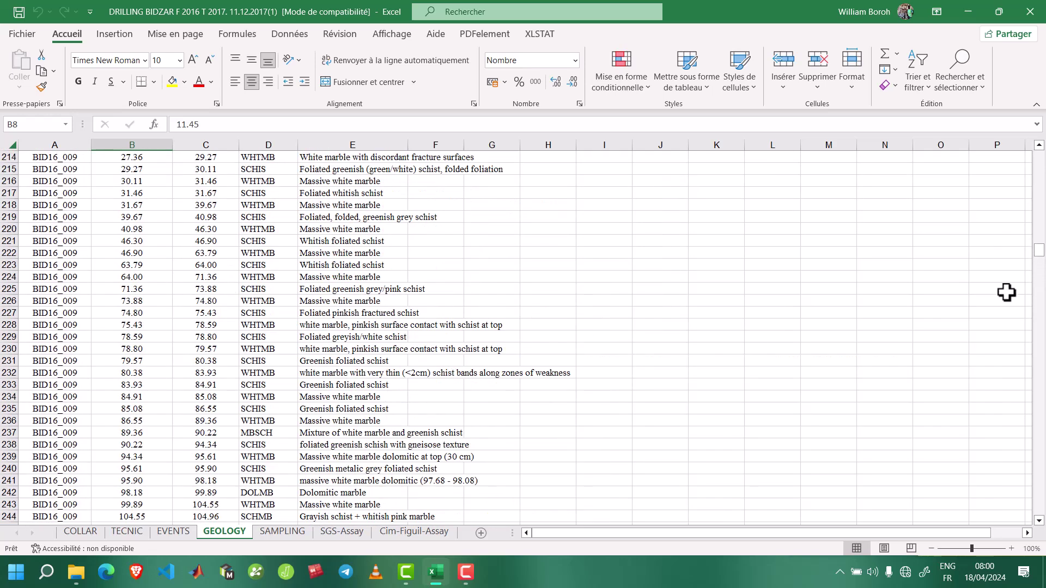
left_click_drag(1039, 254, 1039, 157)
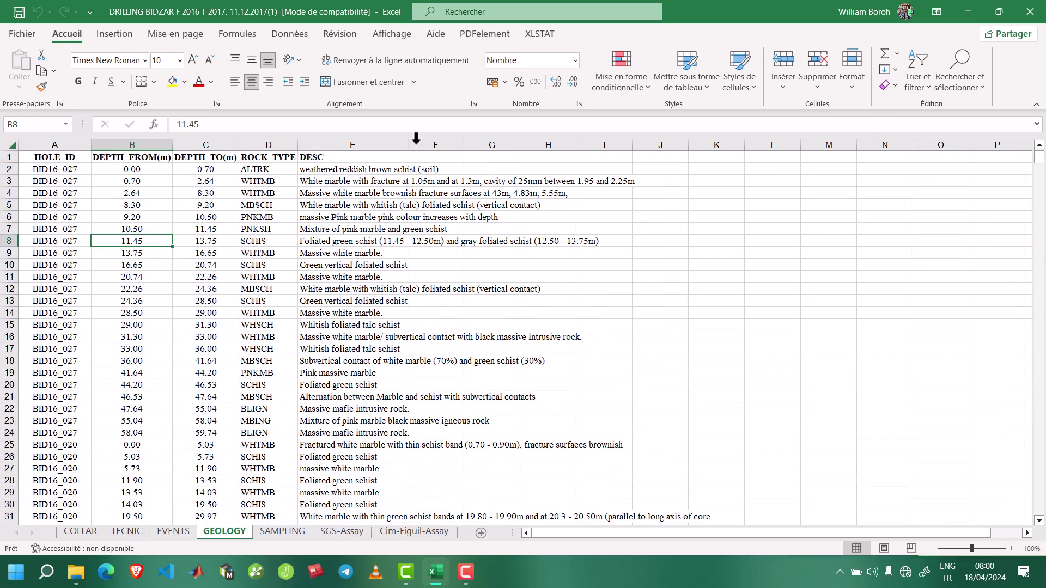
Copy the HOLE_ID, DEPTH_FROM(m), DEPTH_TO(m) and ROCK_TYPE columns of the GEOLOGY sheet into a new workbook at A1
left_click_drag(25, 144, 267, 144)
key("ctrl+c")
key("ctrl+n")
key("ctrl+v")
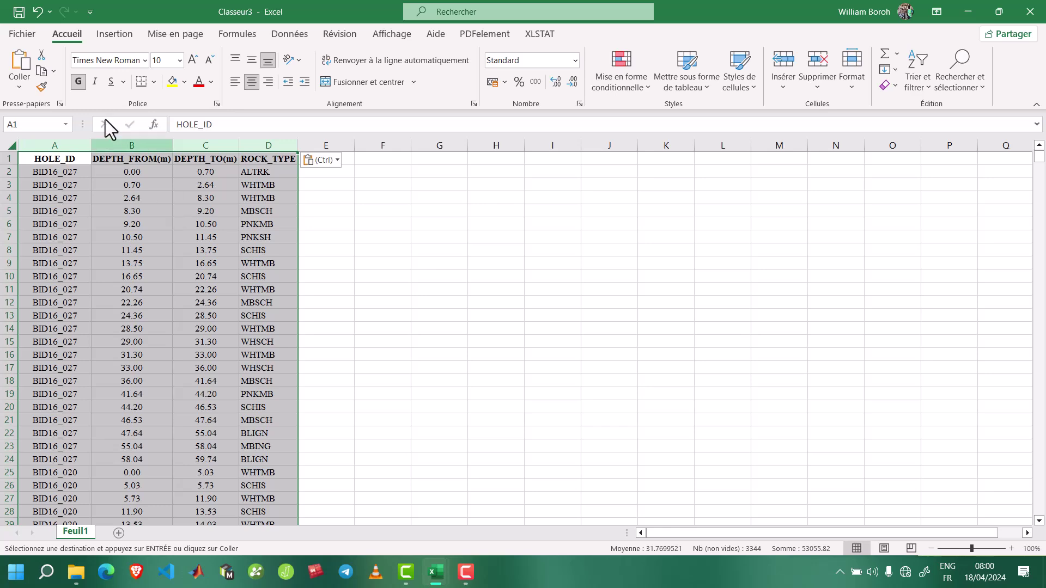
Display the DEPTH_FROM(m) and DEPTH_TO(m) values in B2:C836 with three decimal places
left_click(132, 172)
scroll(140, 313, "down", 20)
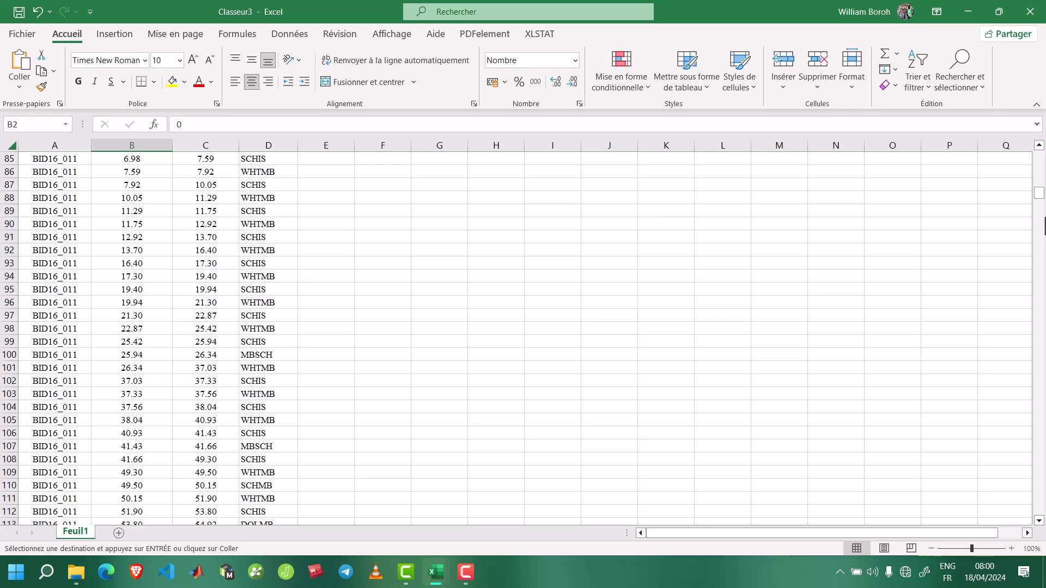
left_click_drag(1039, 193, 971, 541)
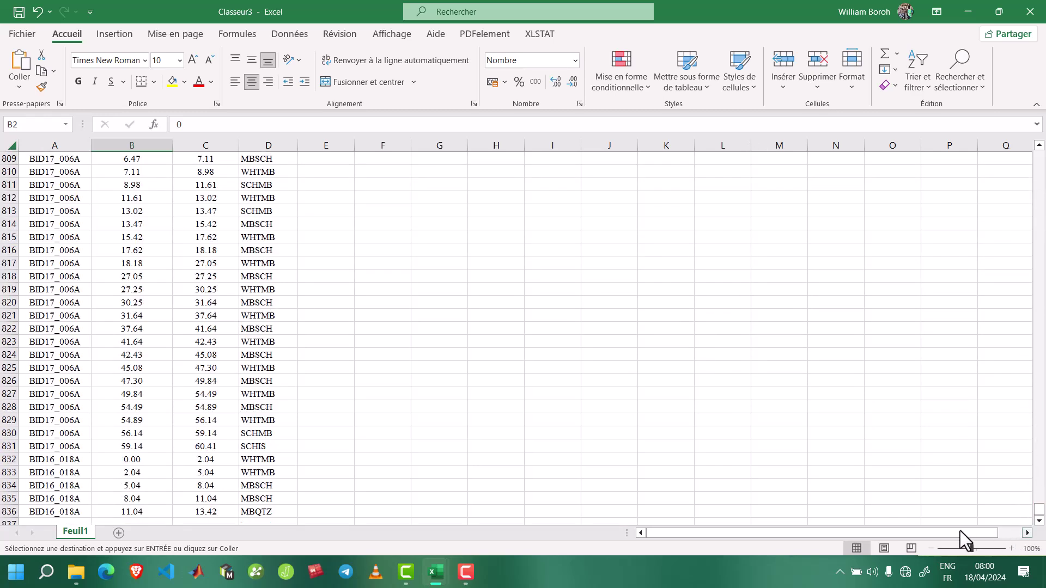
left_click(212, 515, "shift")
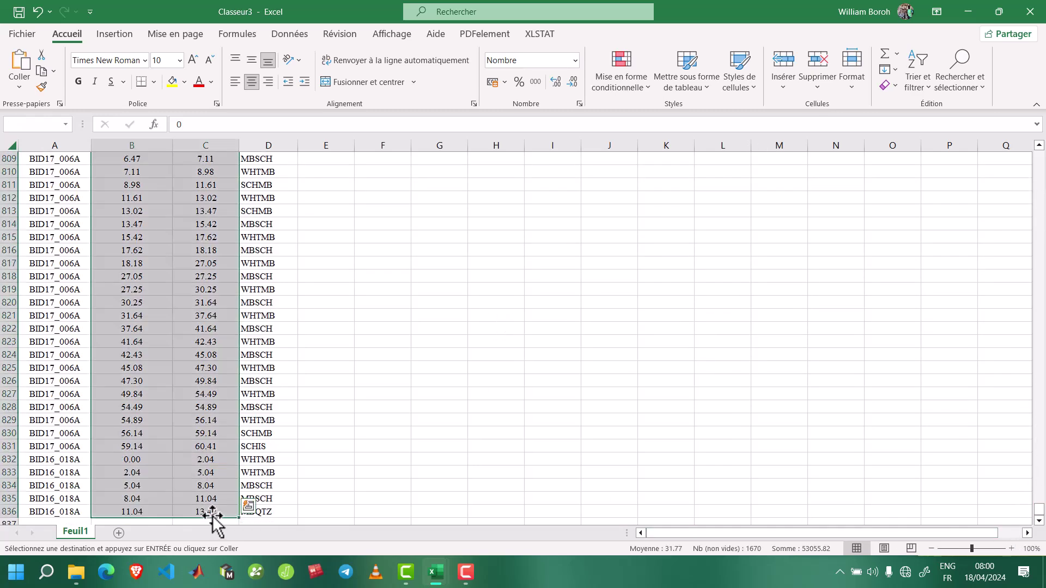
left_click(562, 80)
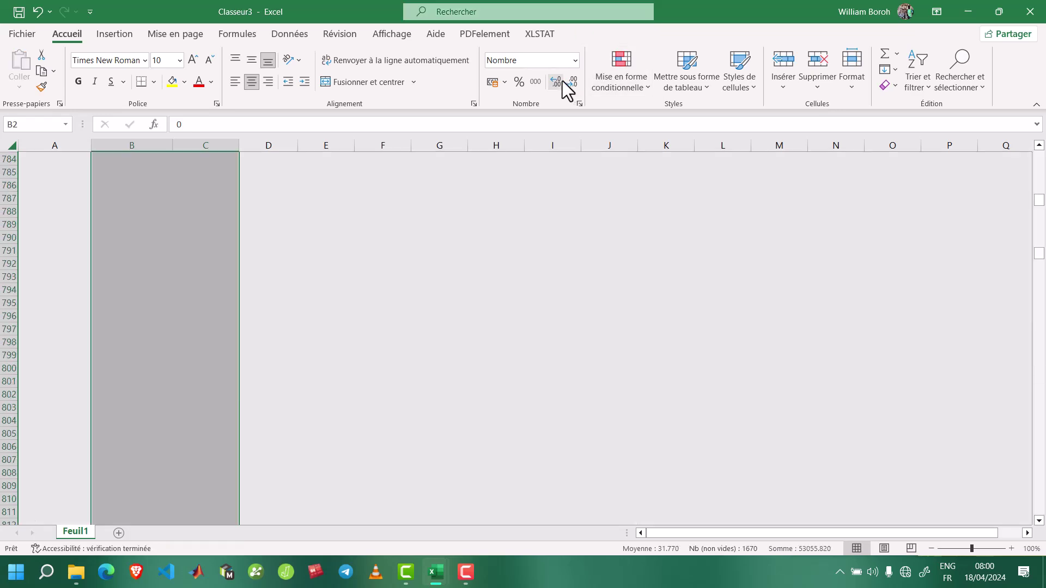
scroll(184, 200, "down", 1)
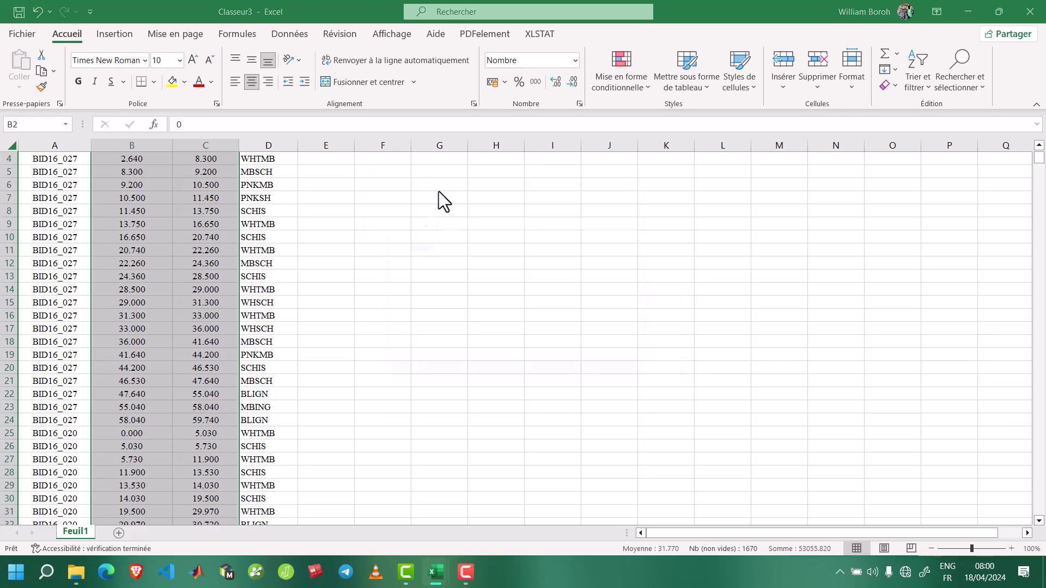
Save the workbook as geology in CSV format in the Bidzar folder, and close it
key("ctrl+s")
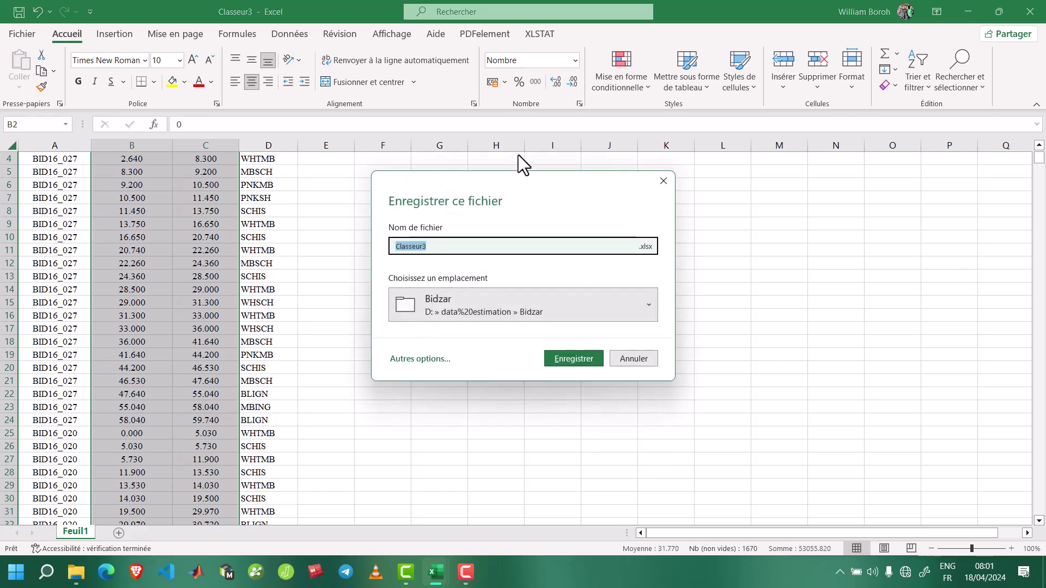
left_click(655, 247)
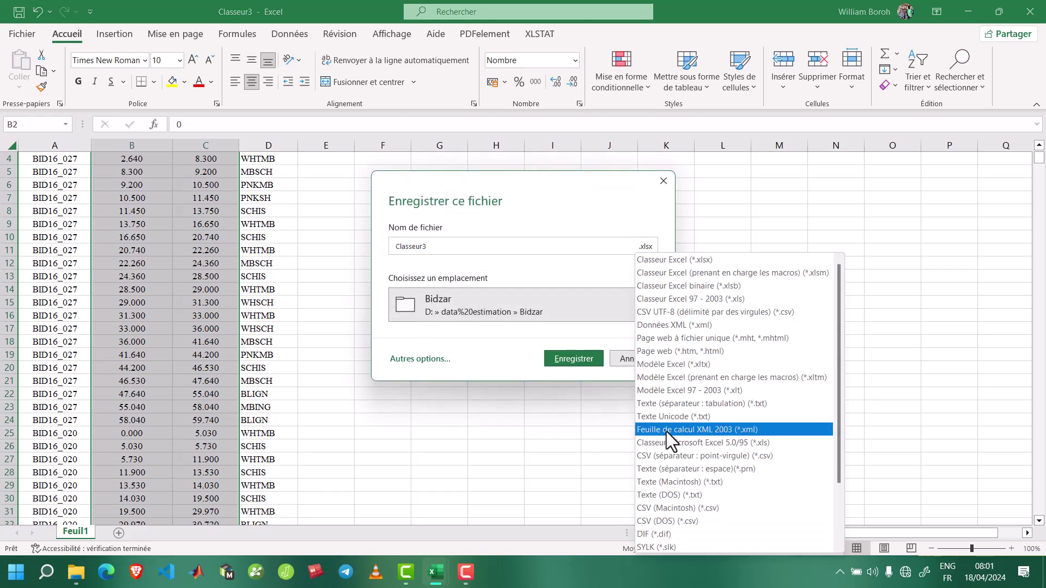
left_click(590, 422)
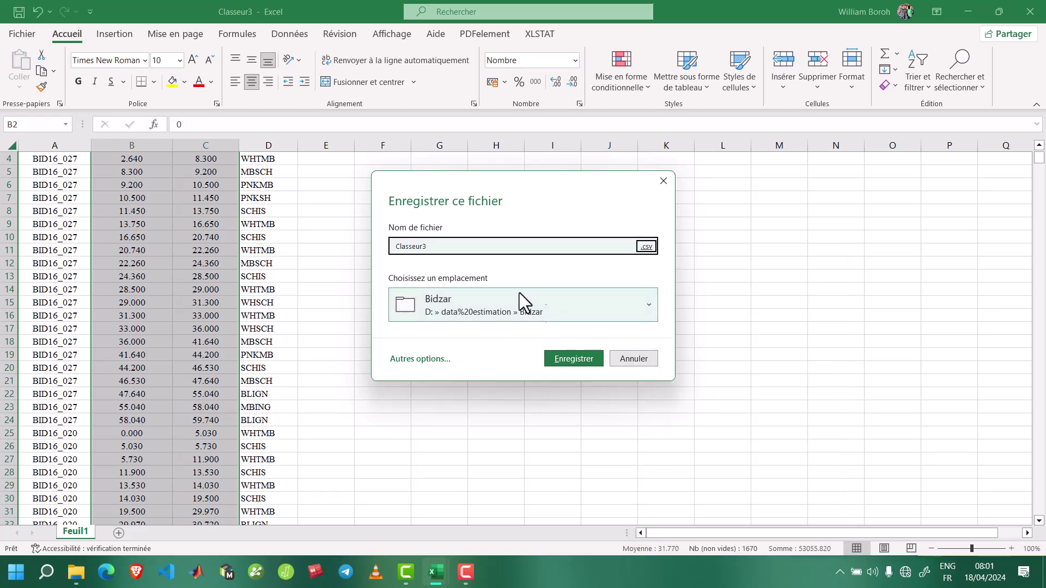
double_click(431, 246)
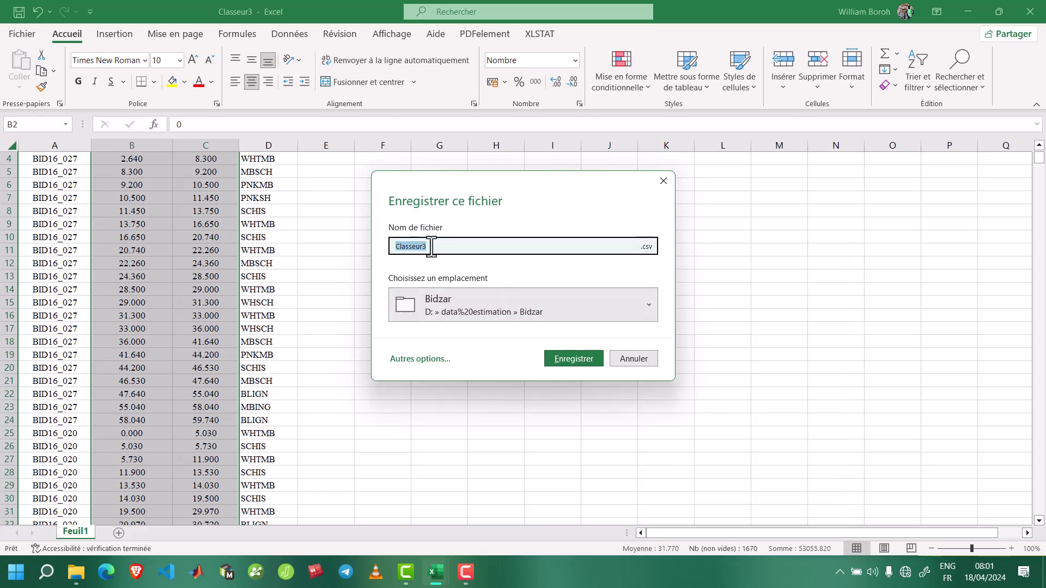
type("ge")
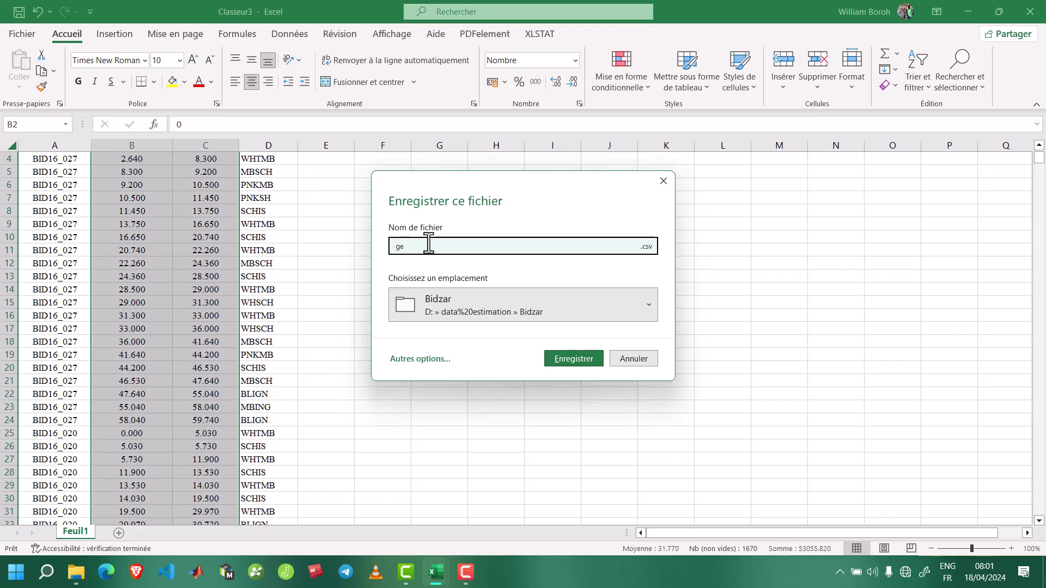
type("ology")
left_click(565, 362)
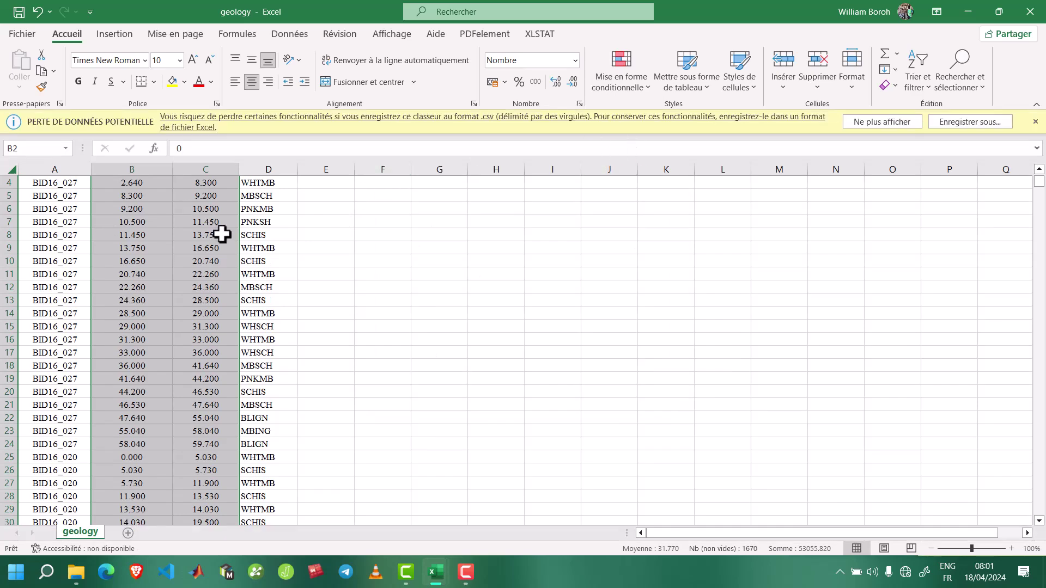
left_click(1030, 12)
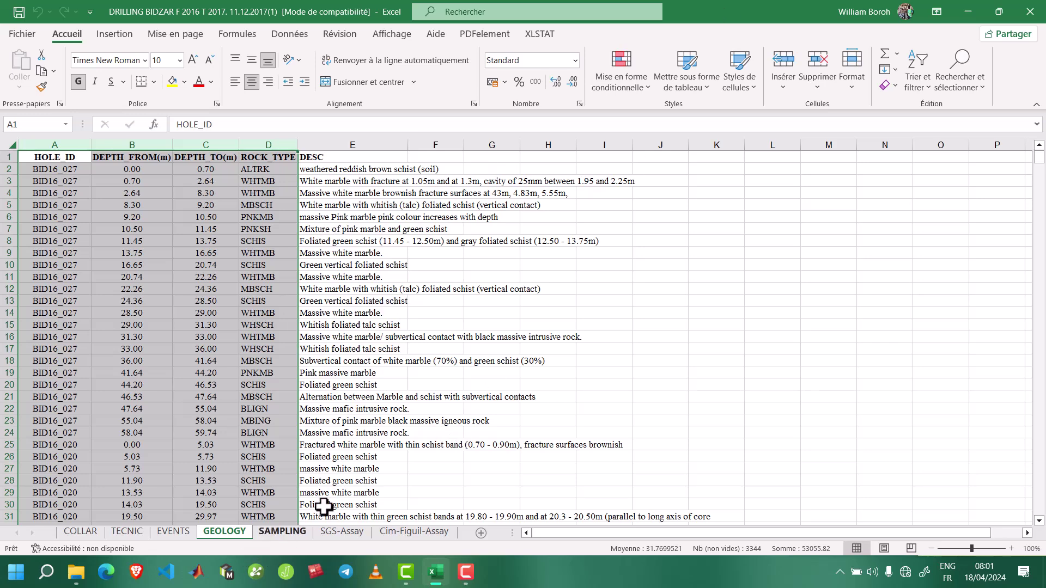
Copy the HOLE_ID, SAMPLE_ID, DEPTH_FROM (m) and DEPTH_TO (m) columns of the SGS-Assay sheet into a new workbook at A1
left_click(349, 536)
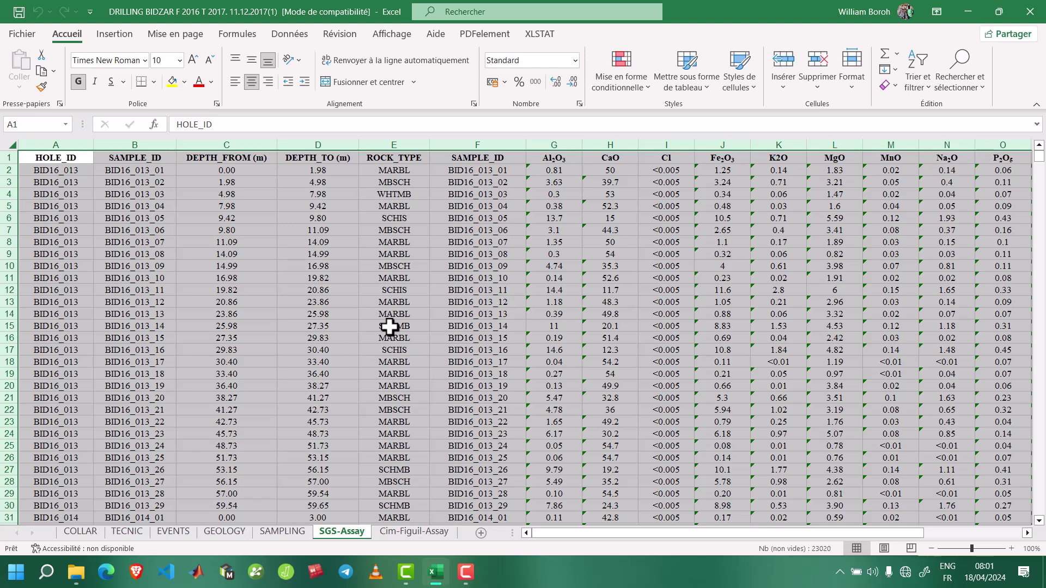
left_click(509, 252)
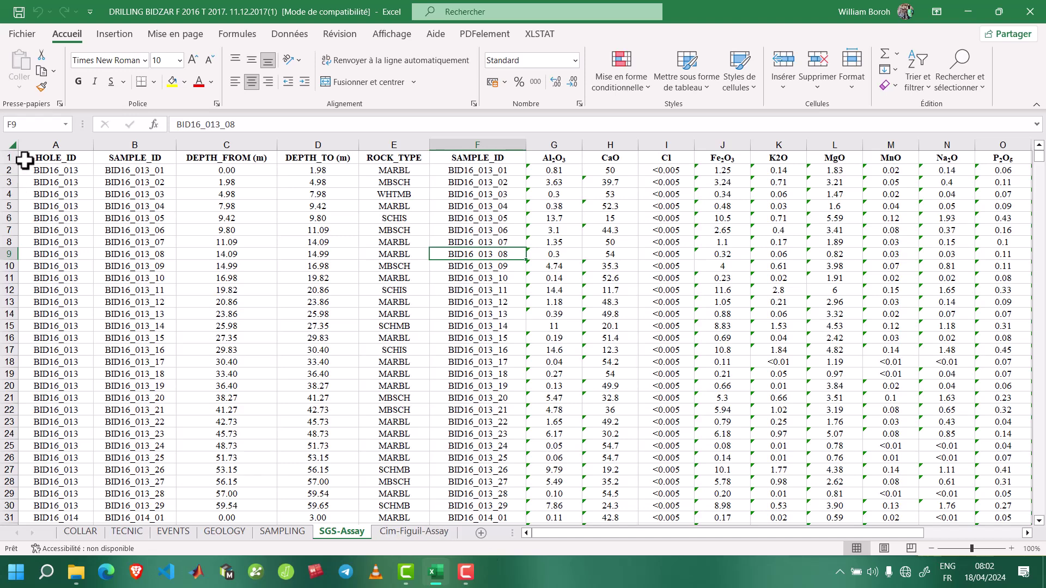
left_click_drag(43, 145, 347, 109)
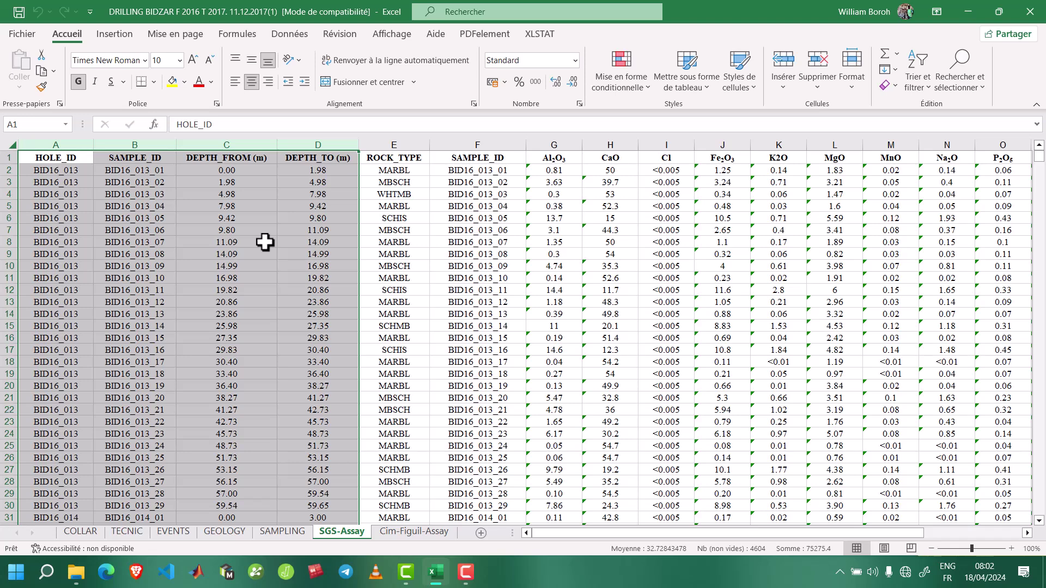
key("ctrl+c")
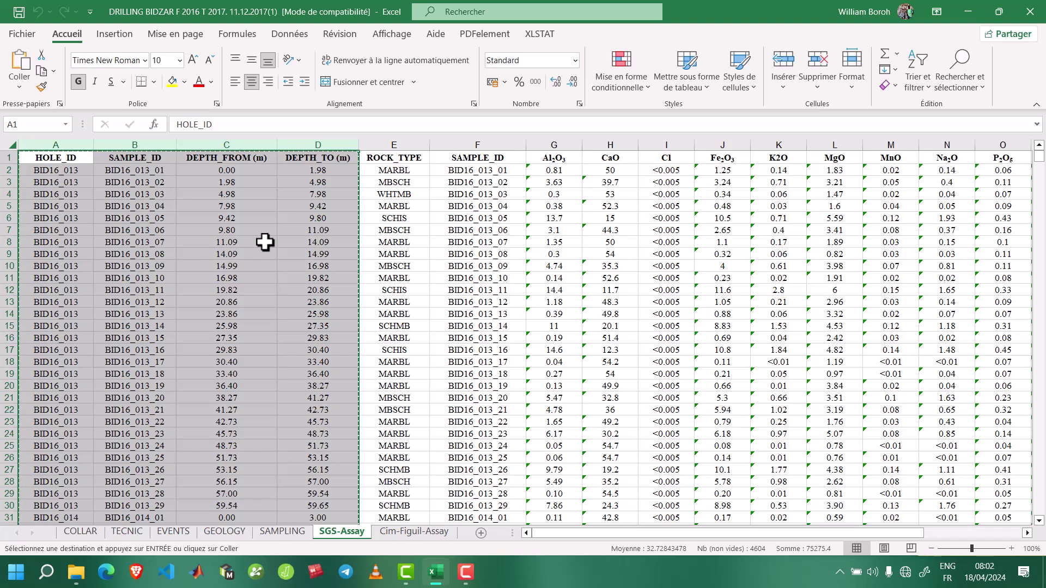
key("ctrl+n")
key("ctrl+v")
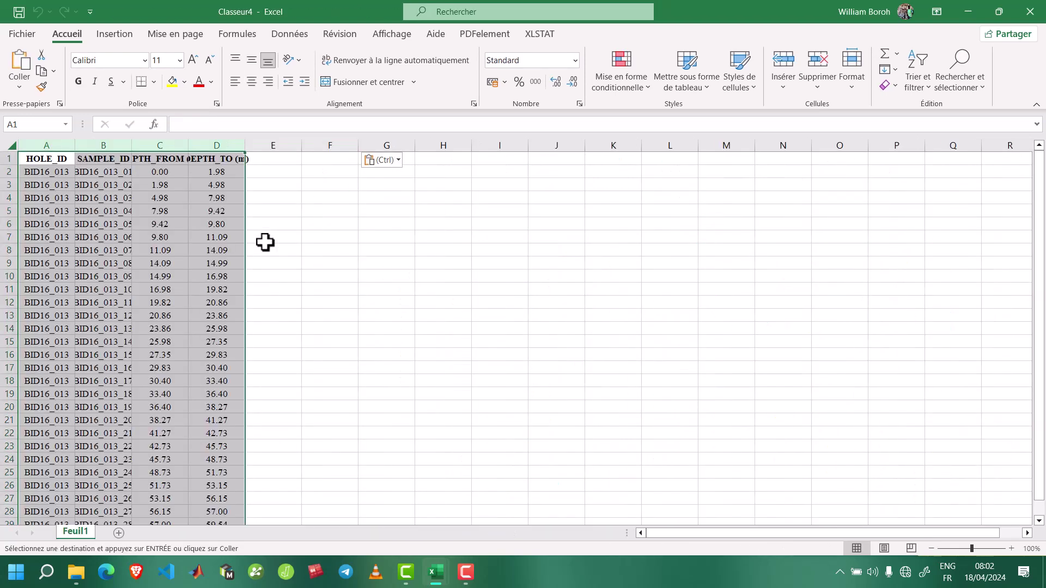
Copy the CaO column of the SGS-Assay sheet into the new workbook at E1
key("alt+Tab")
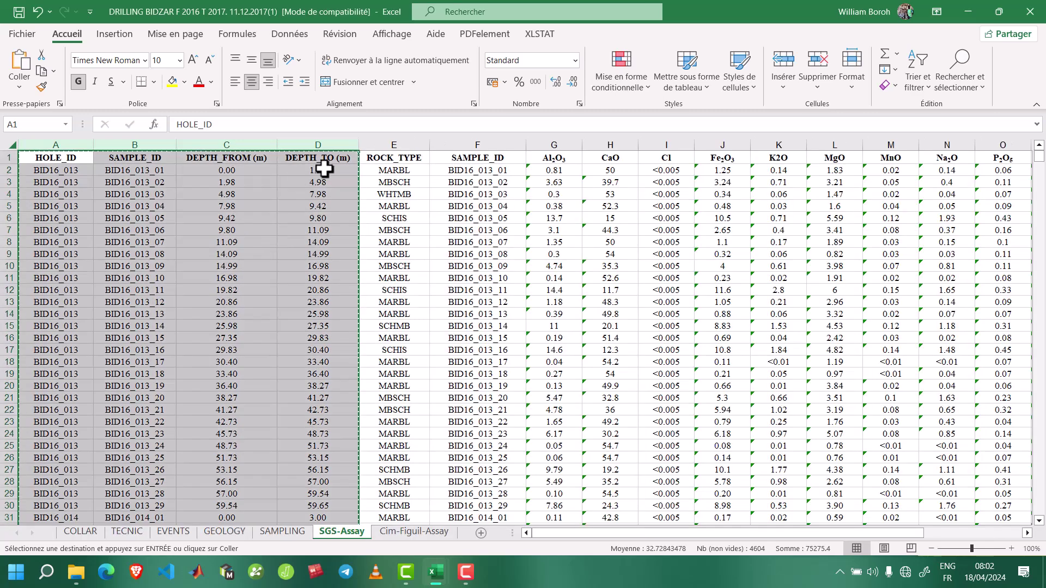
left_click(606, 143)
key("ctrl+c")
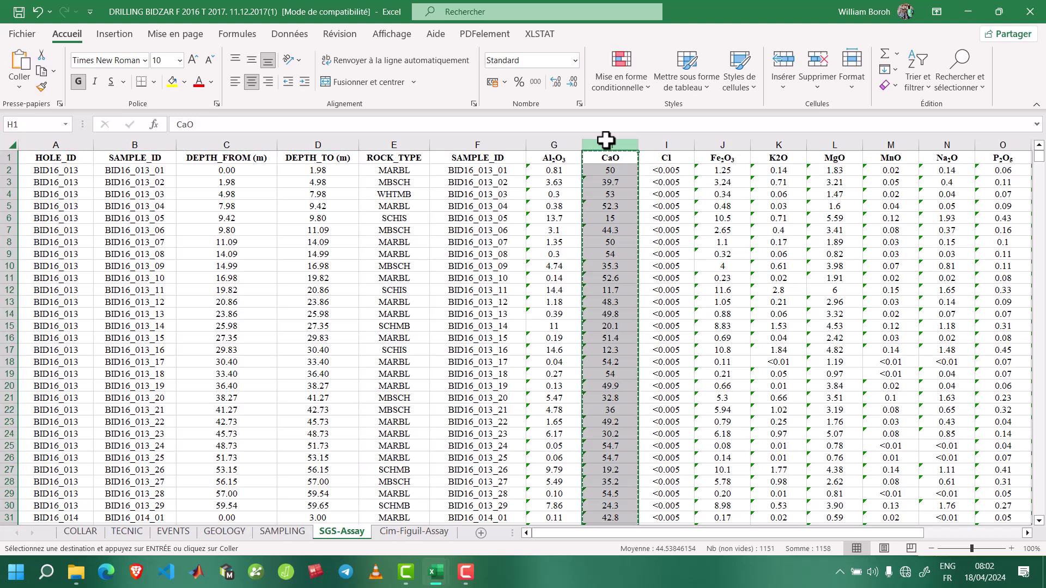
key("alt+Tab")
left_click(375, 159)
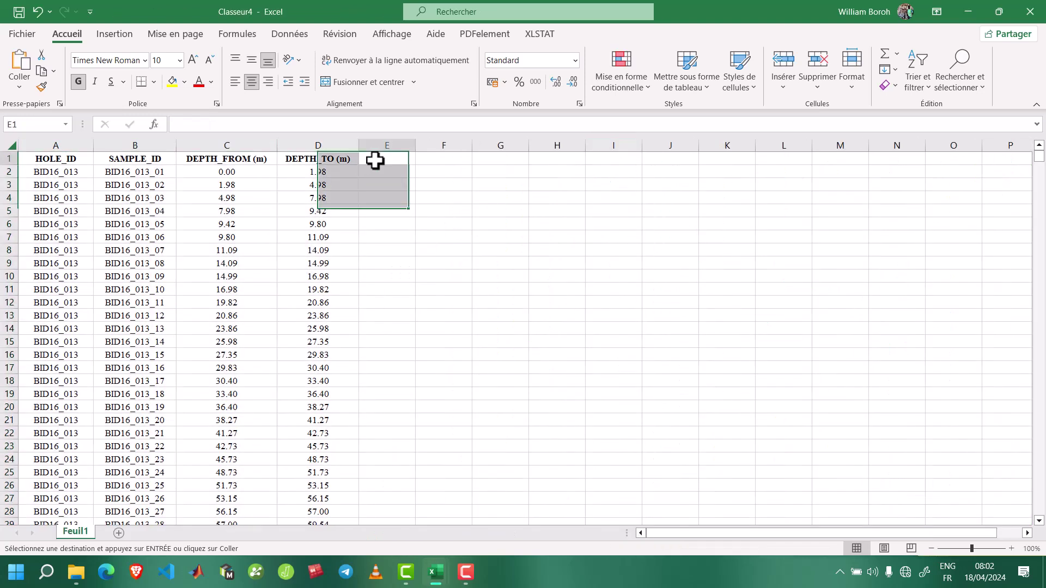
key("ctrl+v")
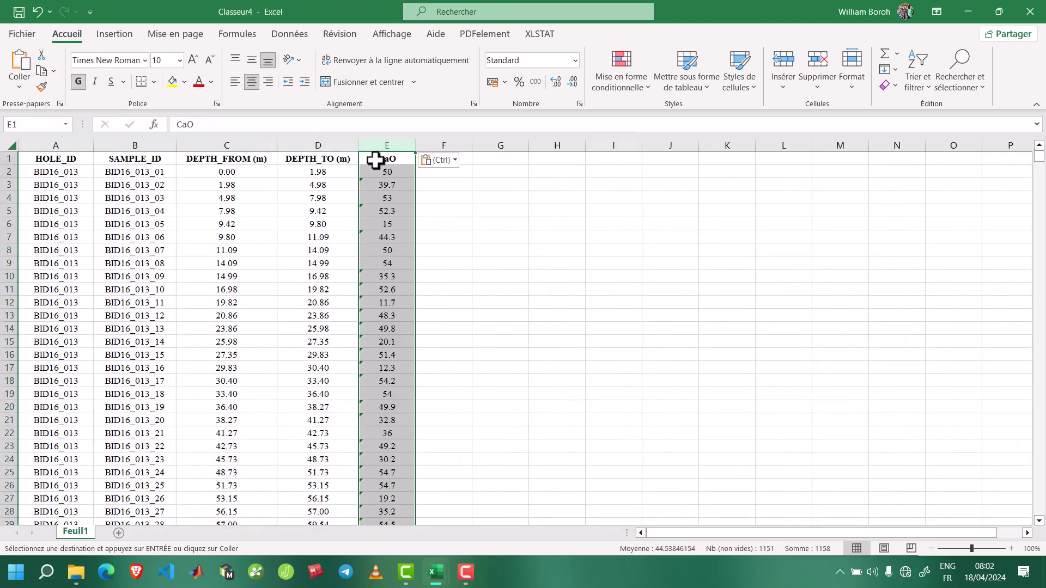
Copy the SiO2 column of the SGS-Assay sheet into the new workbook at F1
key("alt+Tab")
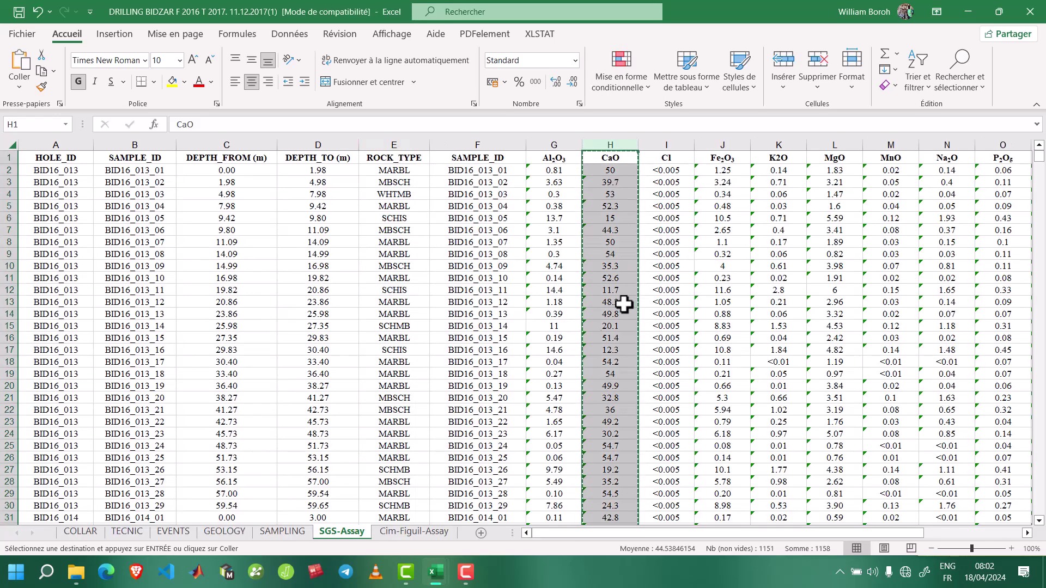
left_click_drag(728, 532, 795, 524)
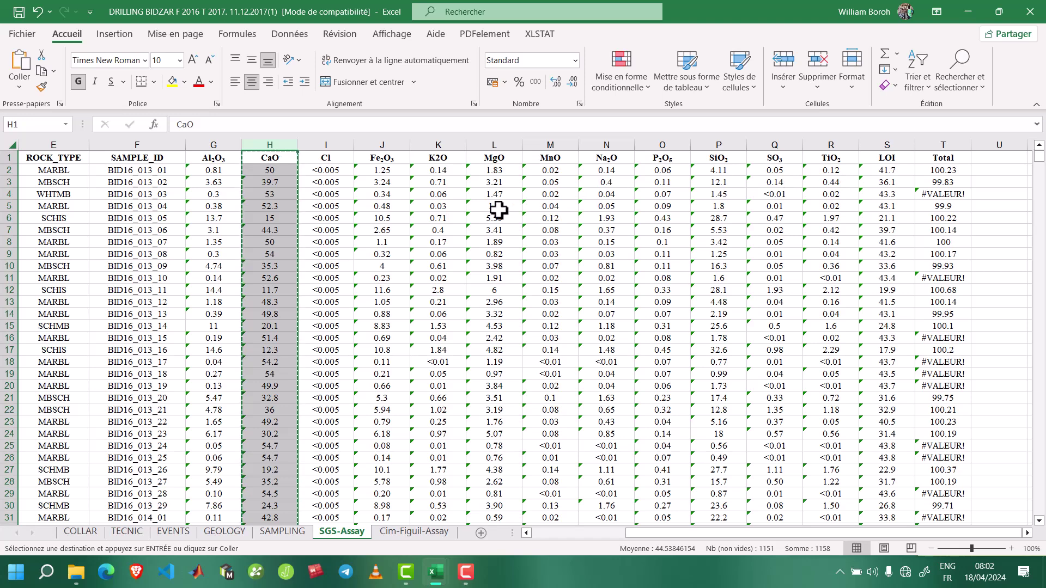
left_click(714, 143)
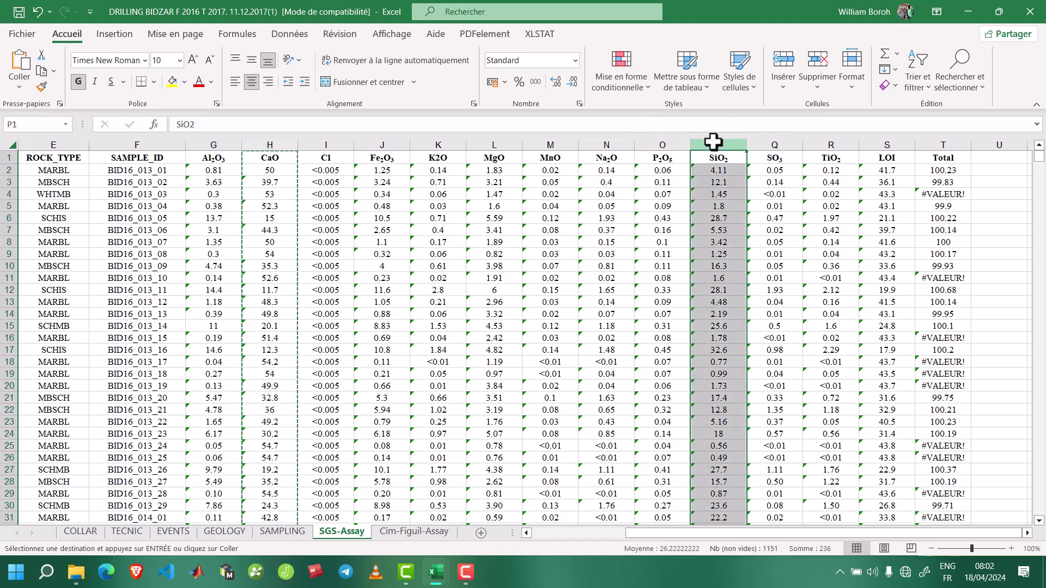
key("ctrl+c")
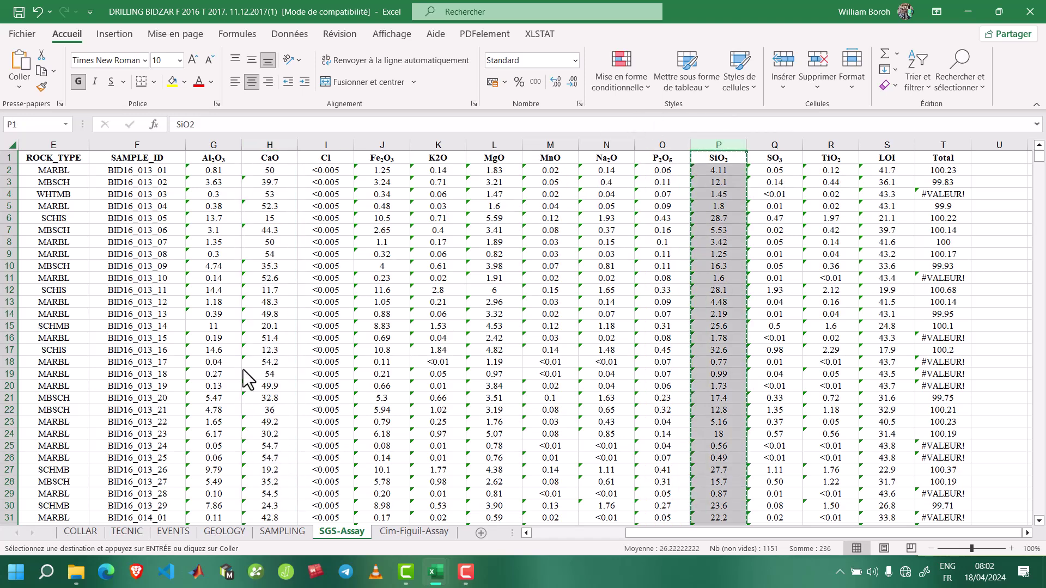
key("alt+Tab")
left_click(438, 160)
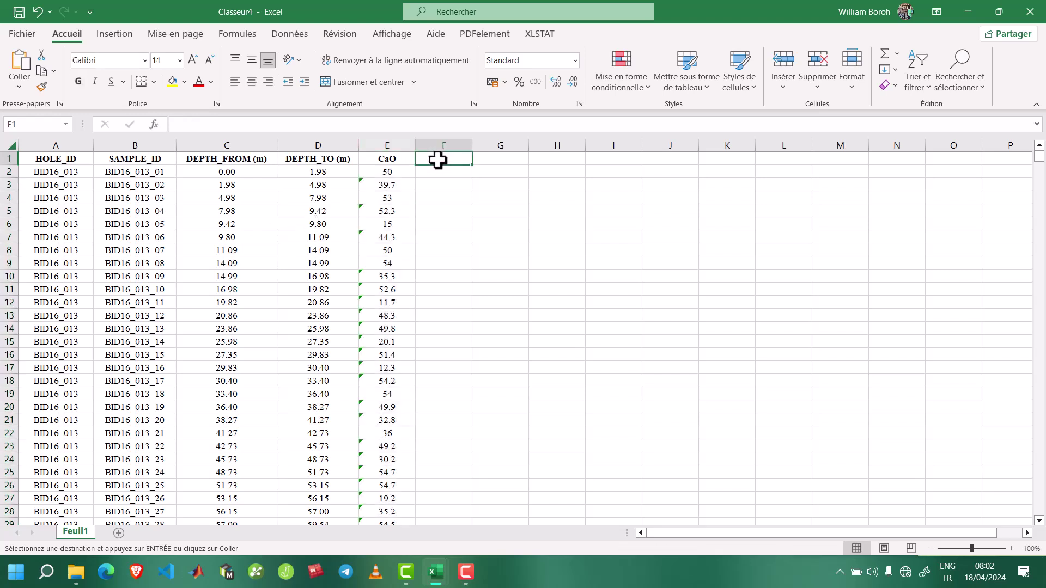
key("ctrl+v")
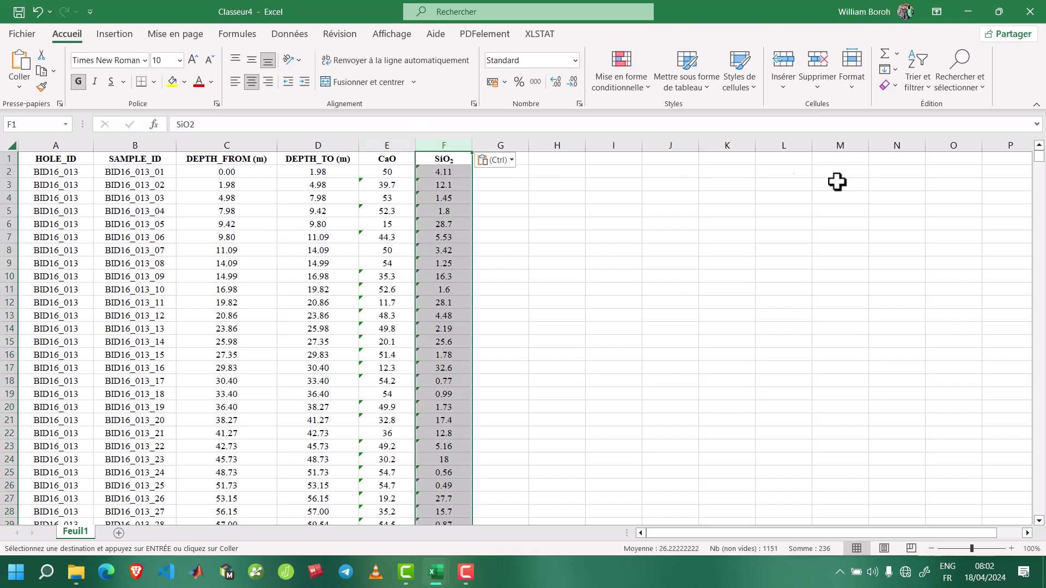
Review the sample rows of the new assay table from the last record upwards
left_click_drag(1040, 164, 1033, 528)
scroll(863, 420, "down", 3)
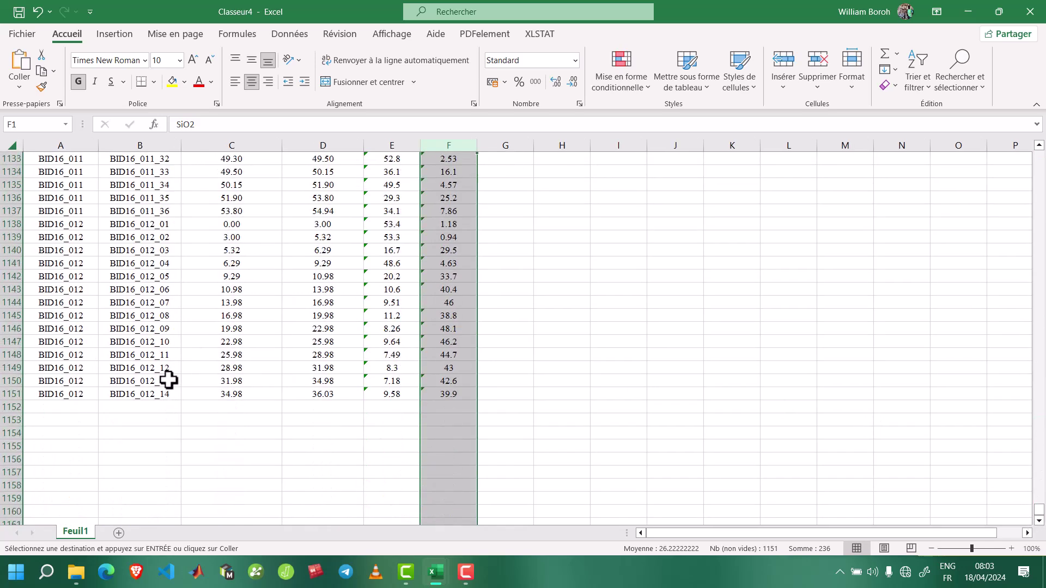
scroll(168, 379, "up", 20)
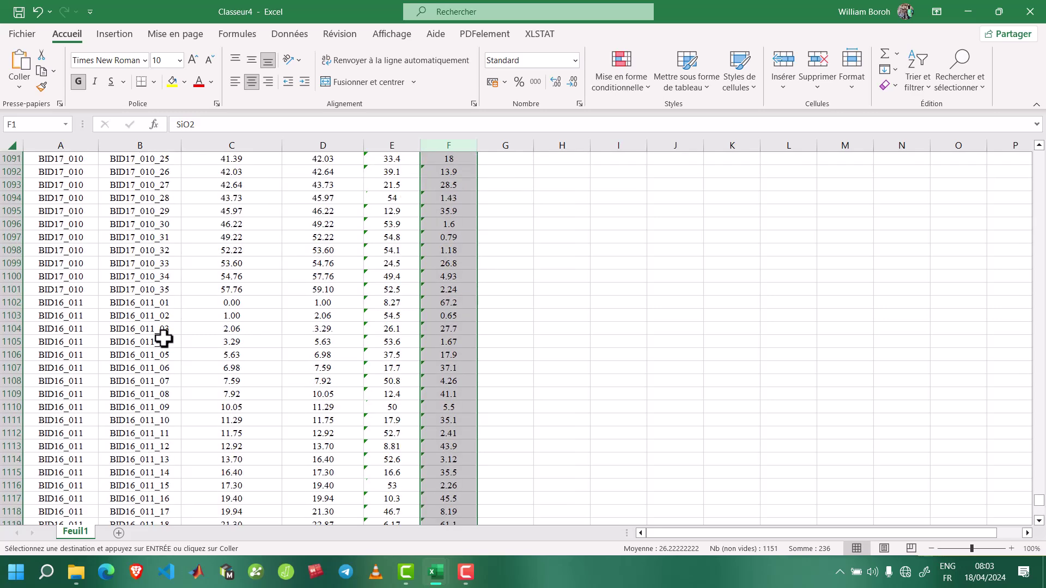
scroll(164, 338, "up", 20)
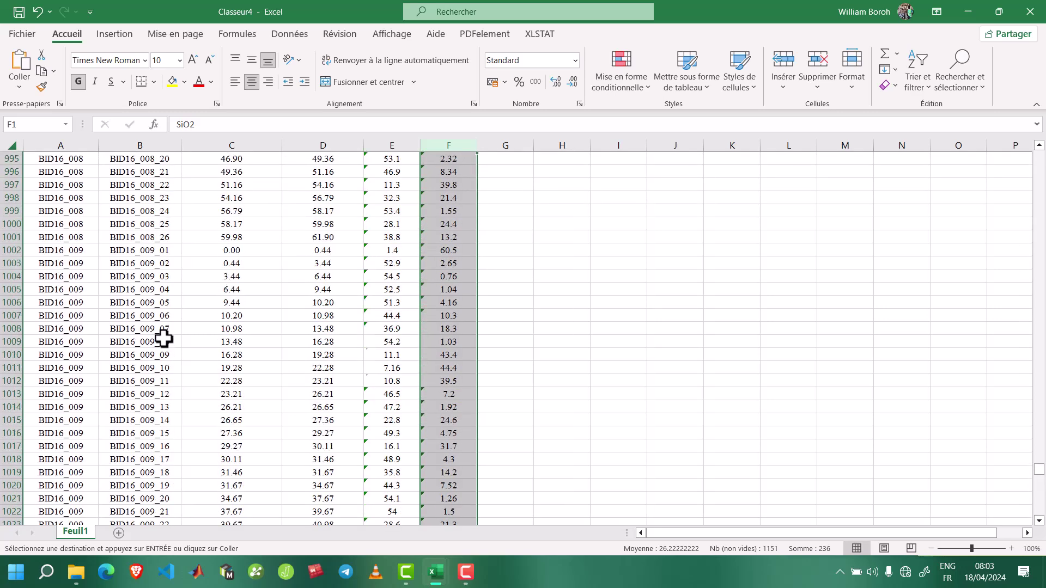
scroll(163, 338, "up", 20)
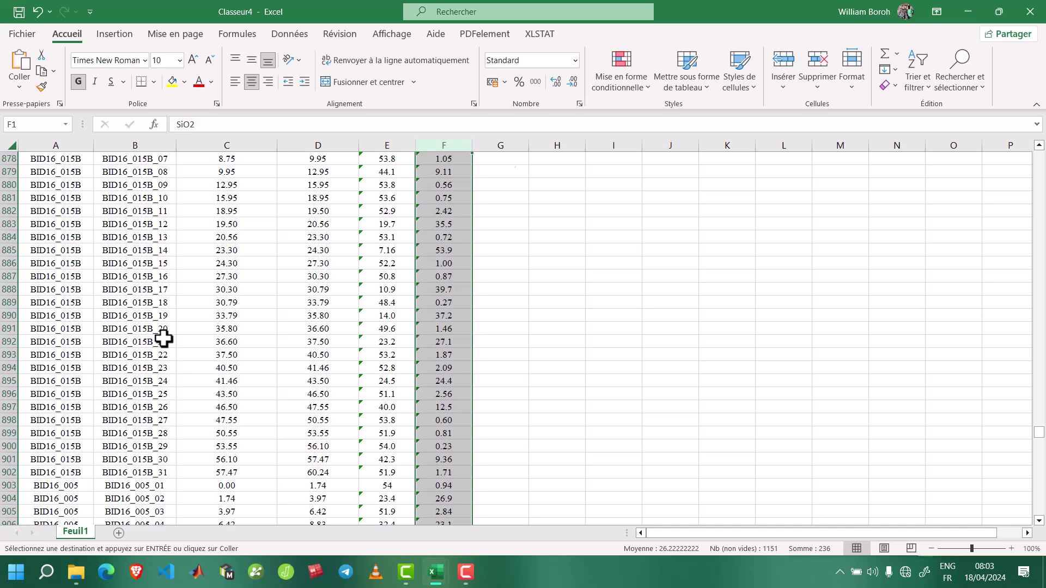
scroll(163, 339, "up", 20)
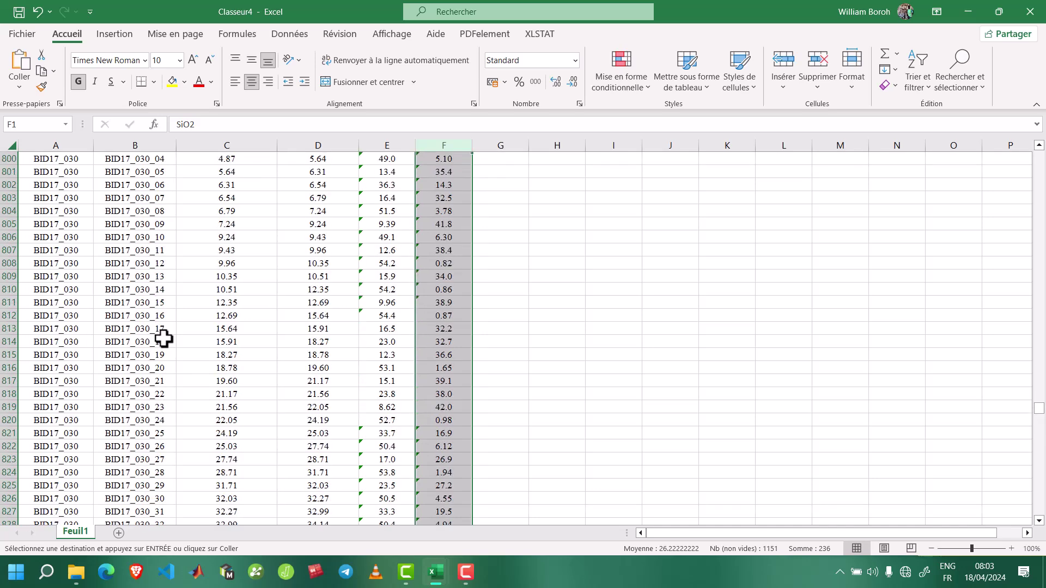
scroll(163, 339, "up", 7)
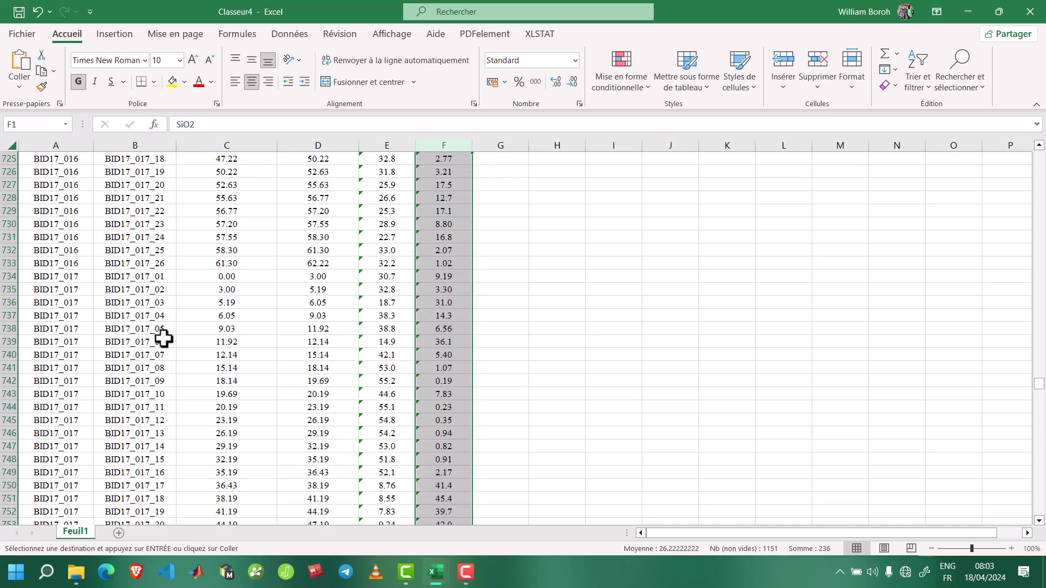
Examine the Cim-Figuil-Assay sheet of the drilling workbook for the extent of its records and samples without assay values
key("alt+Tab")
left_click(426, 538)
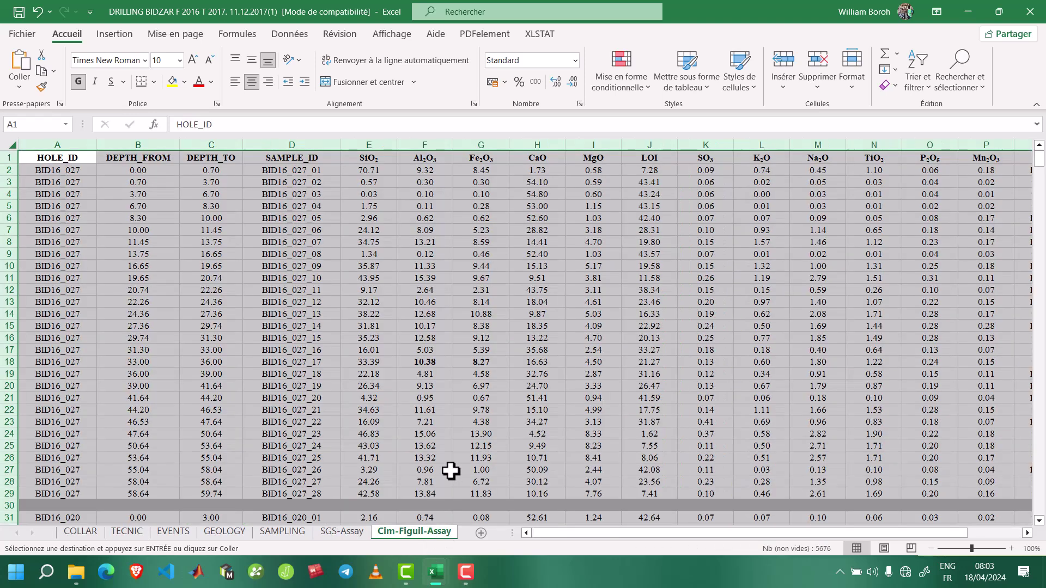
scroll(712, 310, "down", 7)
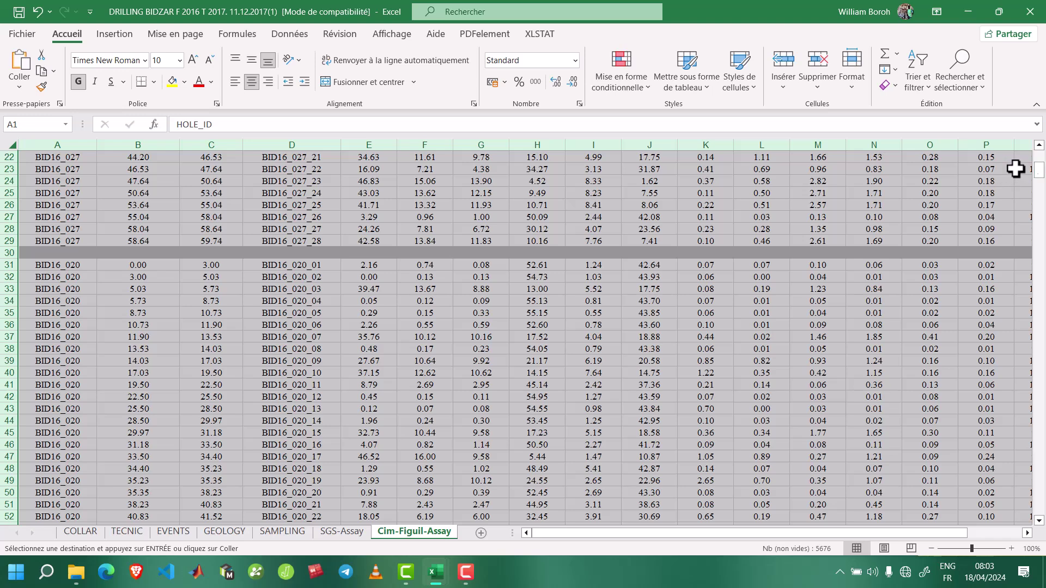
left_click_drag(1039, 174, 1002, 561)
scroll(429, 365, "up", 20)
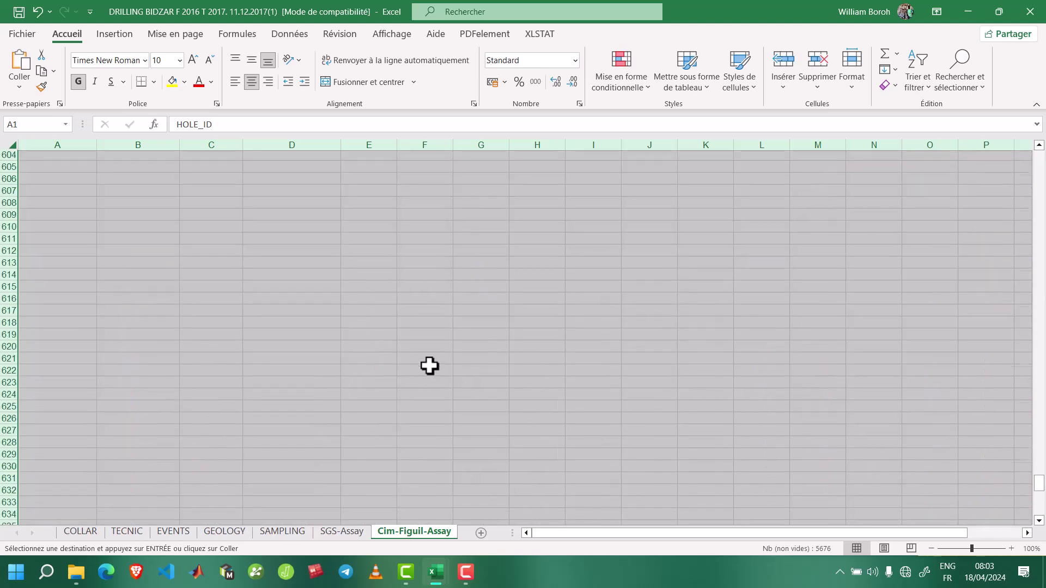
scroll(430, 365, "up", 20)
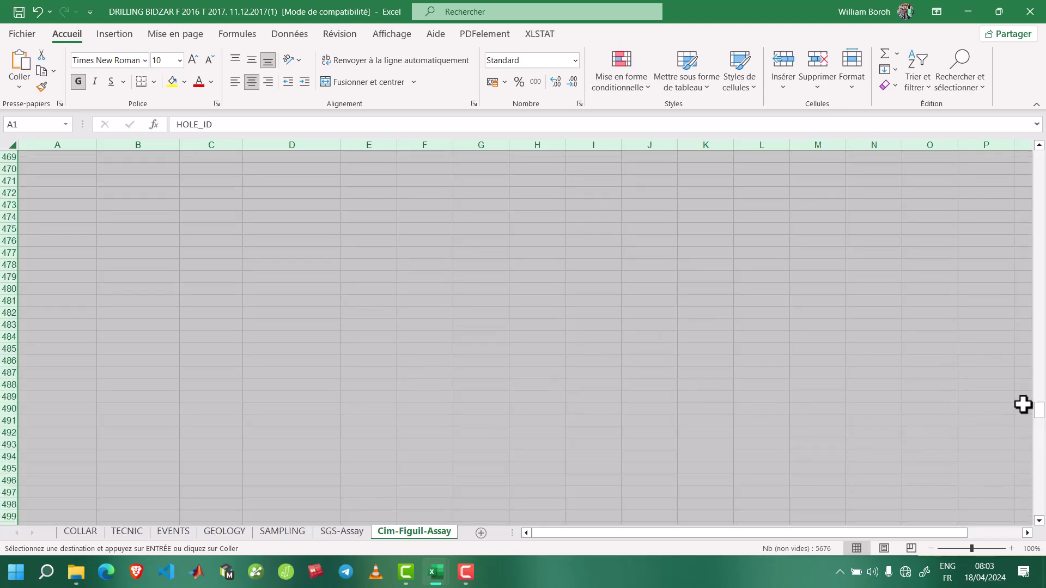
left_click_drag(1038, 414, 1044, 326)
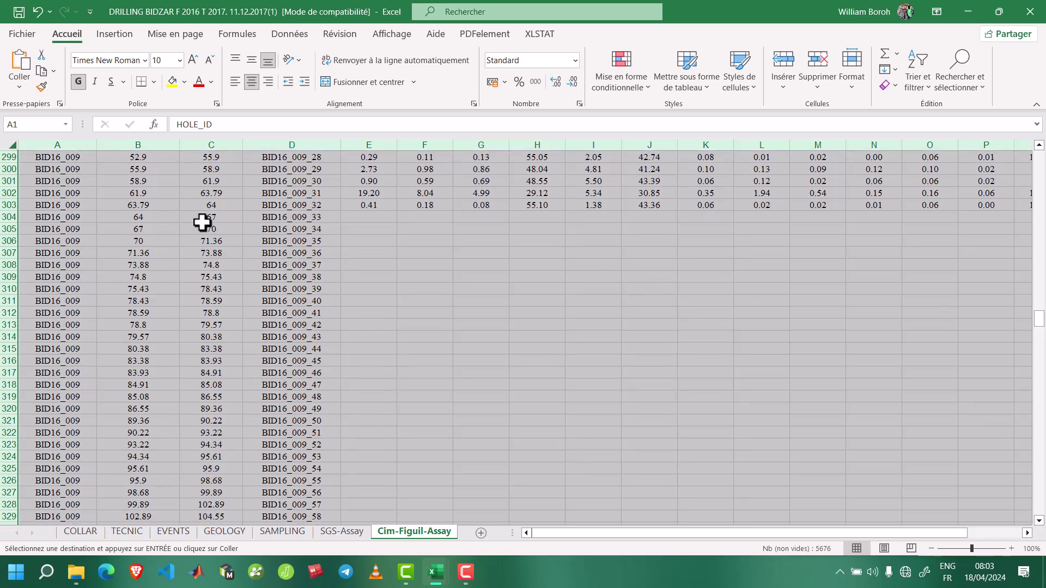
scroll(206, 222, "up", 3)
scroll(289, 254, "up", 3)
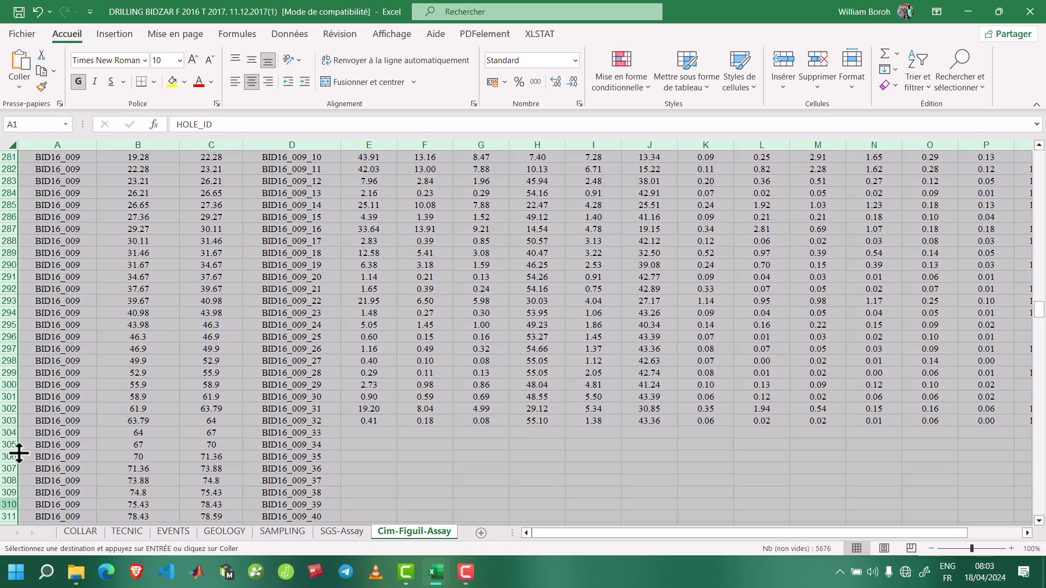
left_click(369, 428)
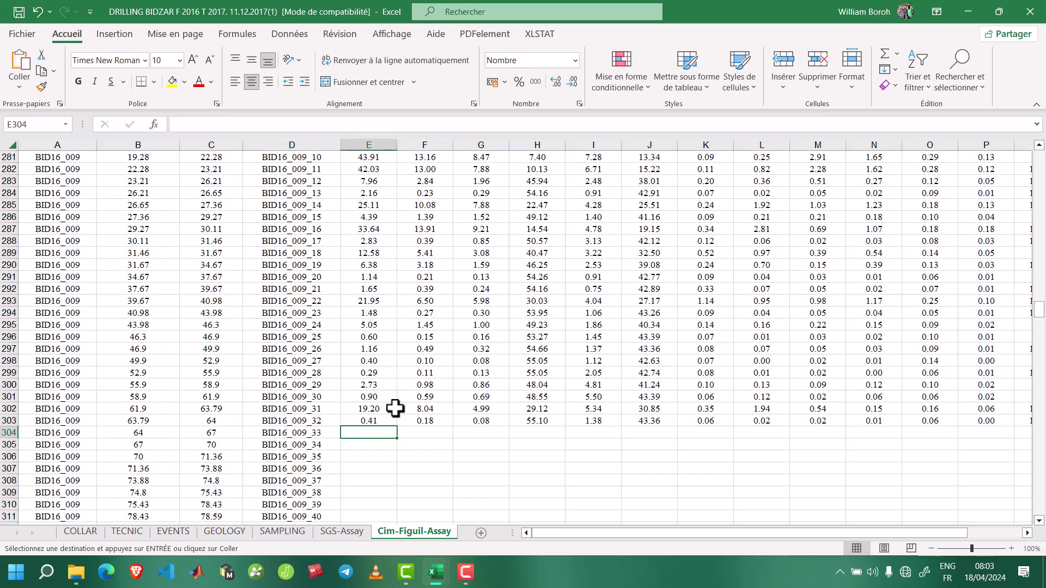
Review the Cim-Figuil-Assay records back up to the header row, and return to the first rows of the new assay table
scroll(620, 423, "up", 10)
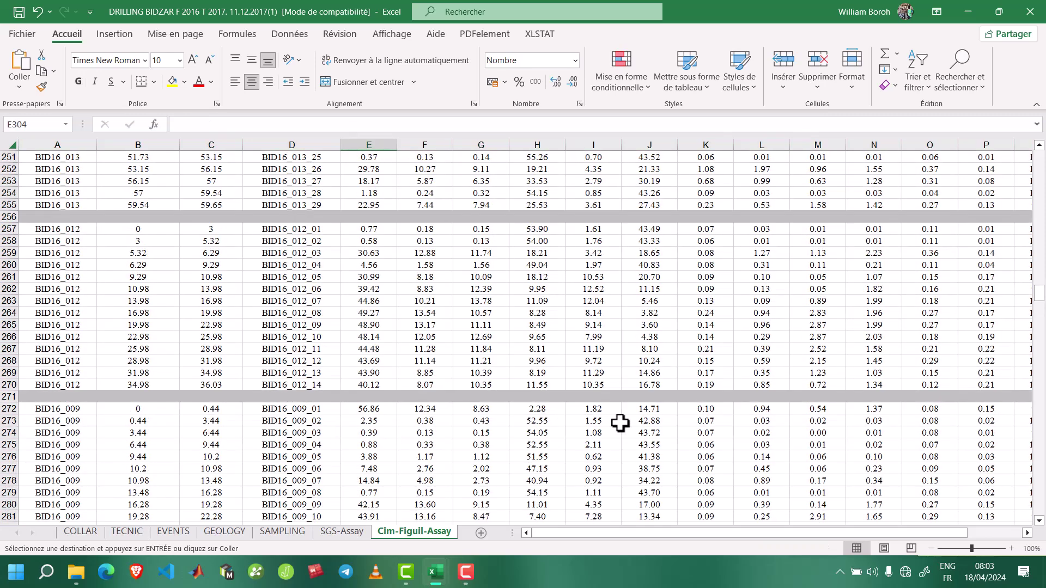
scroll(620, 423, "up", 20)
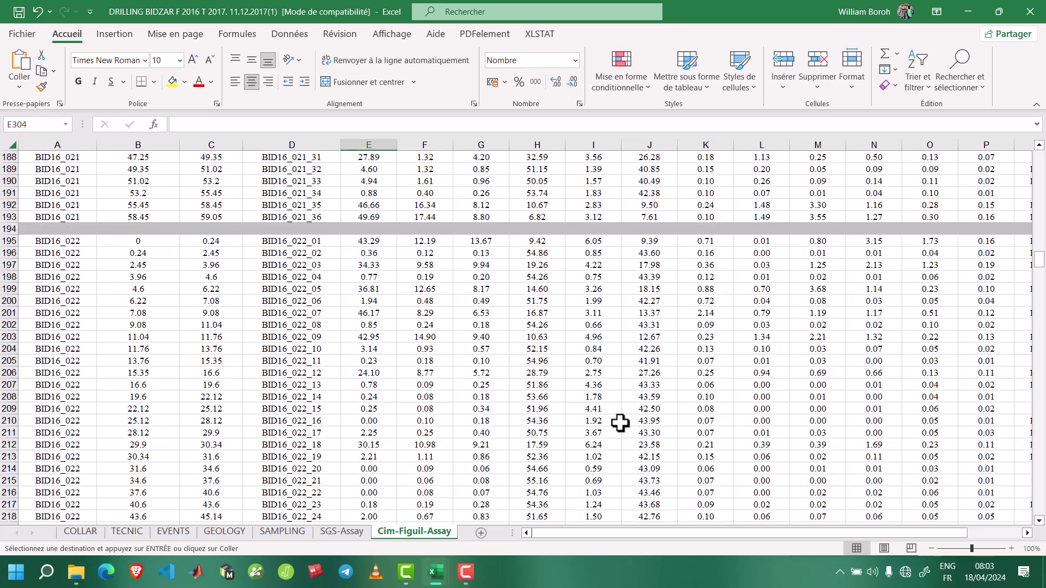
scroll(620, 422, "up", 20)
scroll(620, 422, "up", 20)
scroll(620, 423, "up", 12)
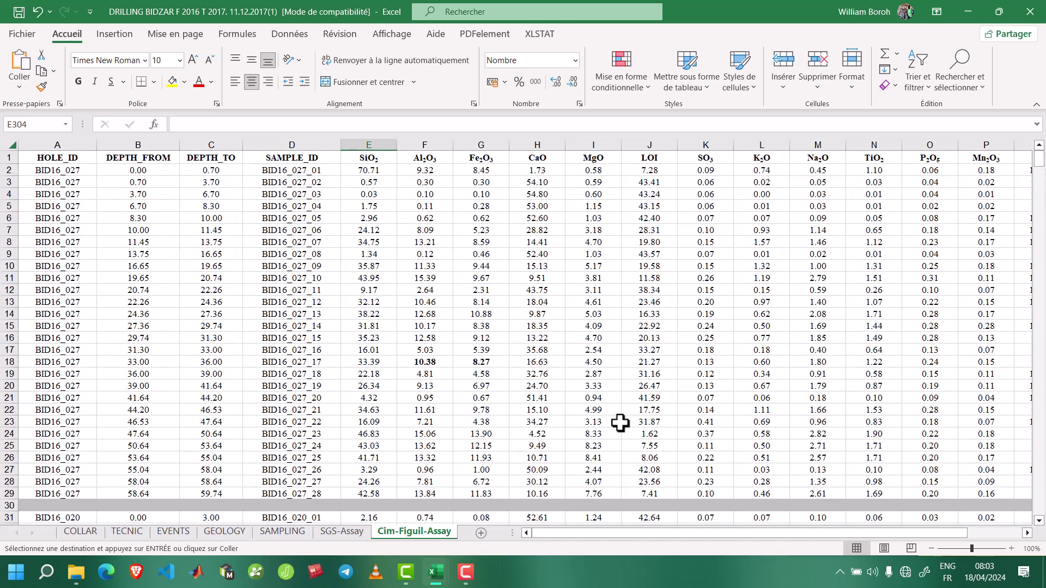
key("alt+Tab")
key("ctrl+v")
scroll(392, 280, "up", 6)
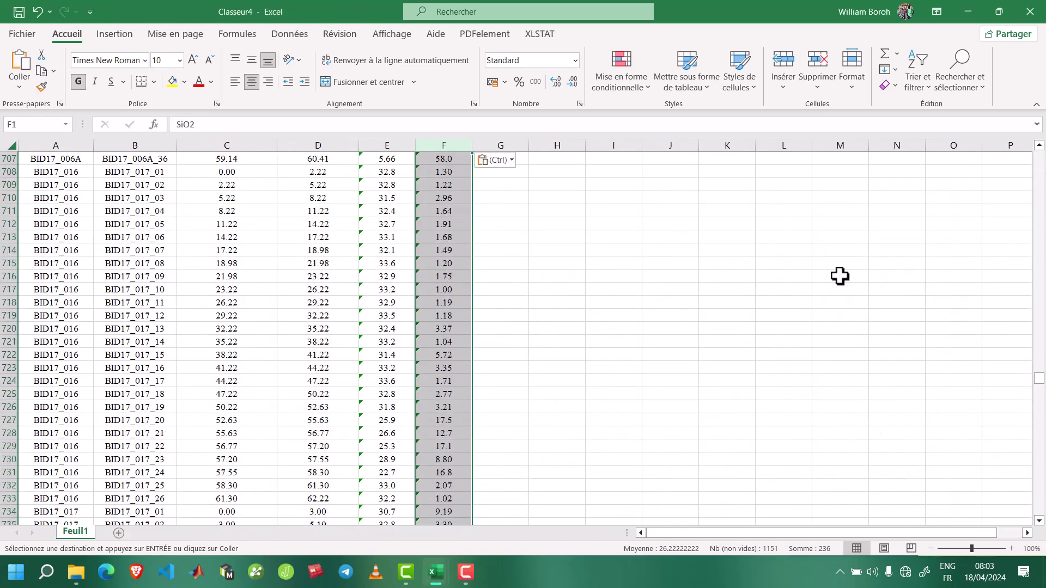
left_click_drag(1041, 386, 1038, 134)
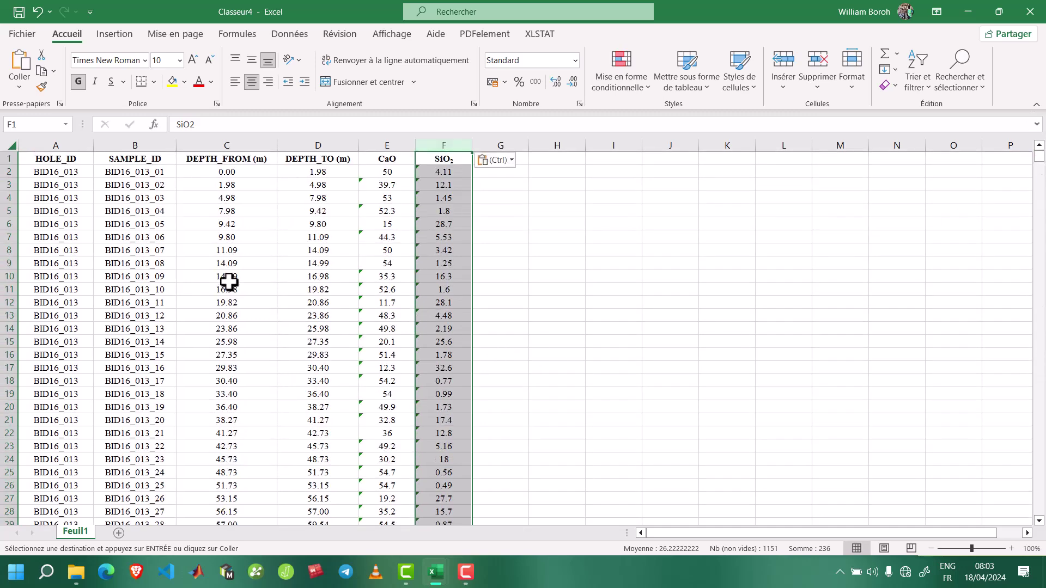
Convert the text-stored SiO2 value in cell F2 of the new assay table to a number
left_click_drag(204, 173, 296, 213)
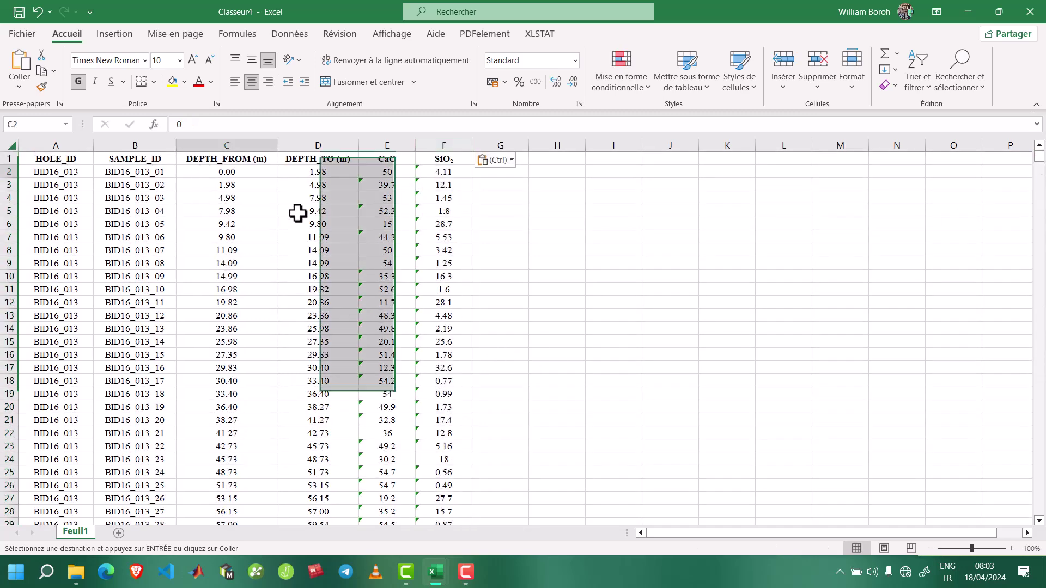
left_click(404, 175)
left_click(437, 172)
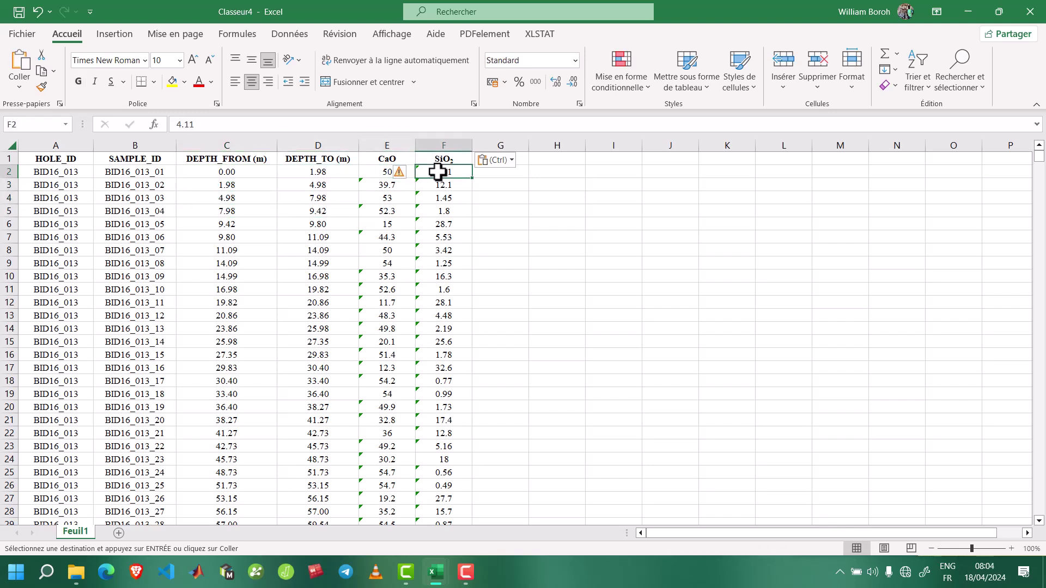
left_click(404, 173)
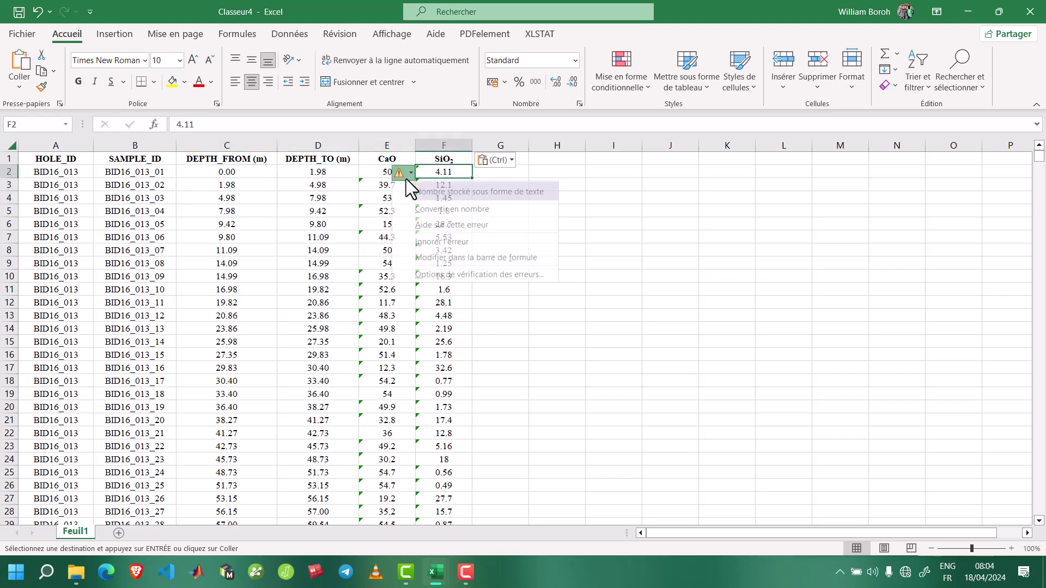
left_click(456, 212)
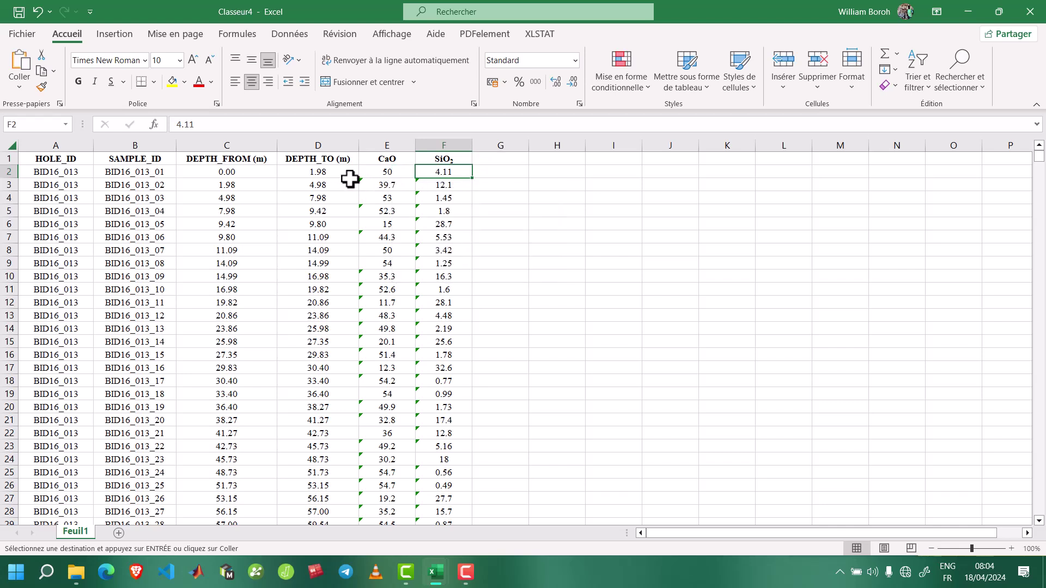
Convert the remaining text-stored CaO and SiO2 values in E3:F1151 to numbers
left_click_drag(370, 182, 443, 472)
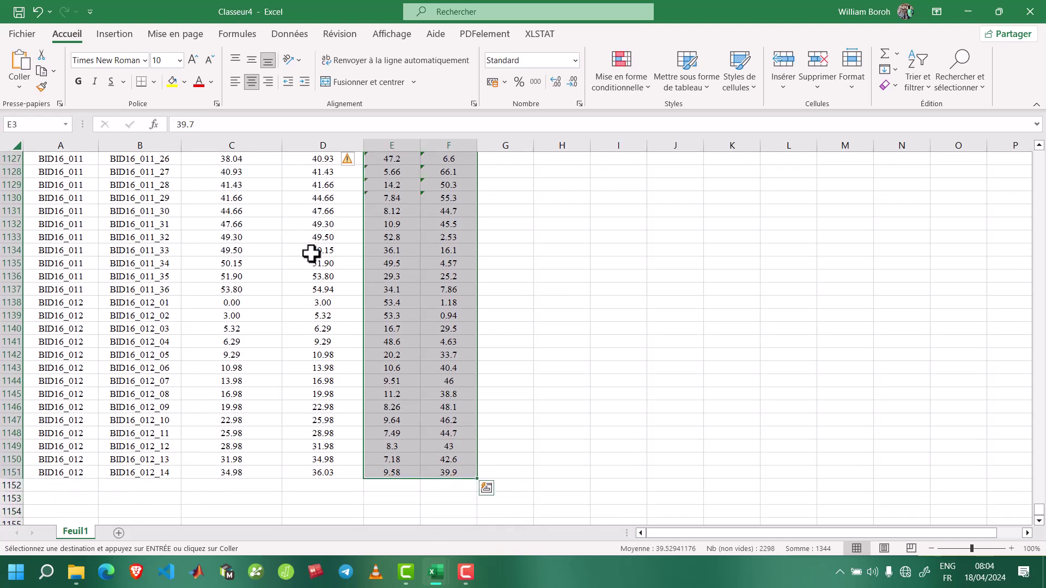
left_click(353, 160)
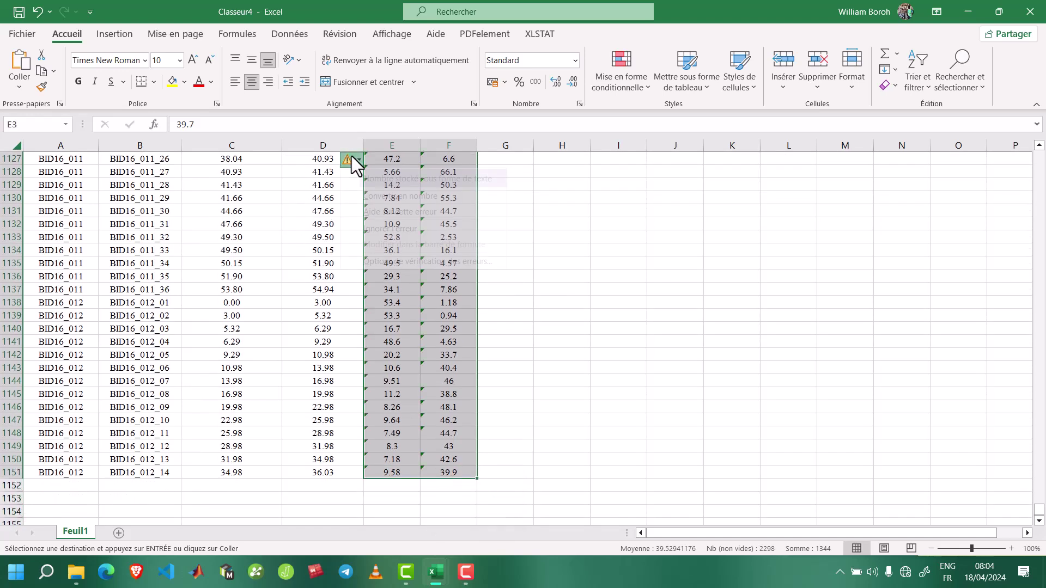
left_click(381, 195)
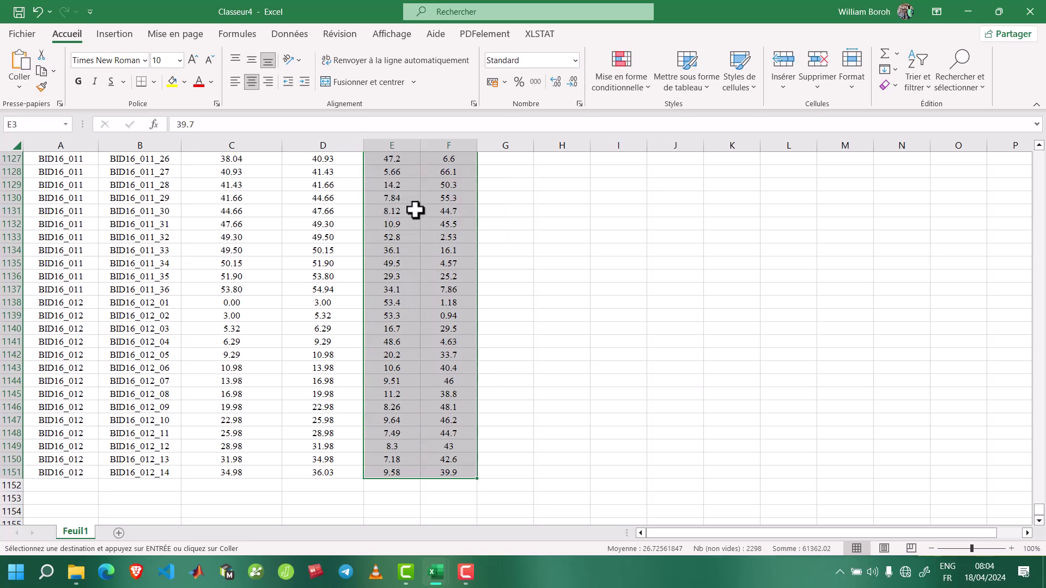
scroll(415, 210, "up", 3)
scroll(432, 374, "down", 4)
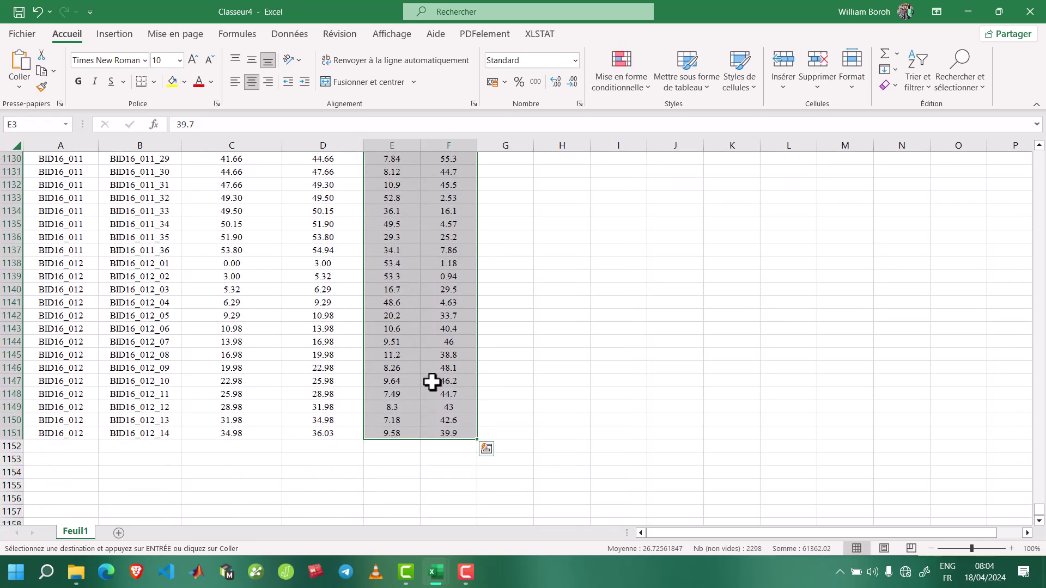
Format the depth, CaO and SiO2 values in C2:F1151 as numbers with three decimal places
left_click(460, 432)
left_click_drag(1038, 515, 1041, 158)
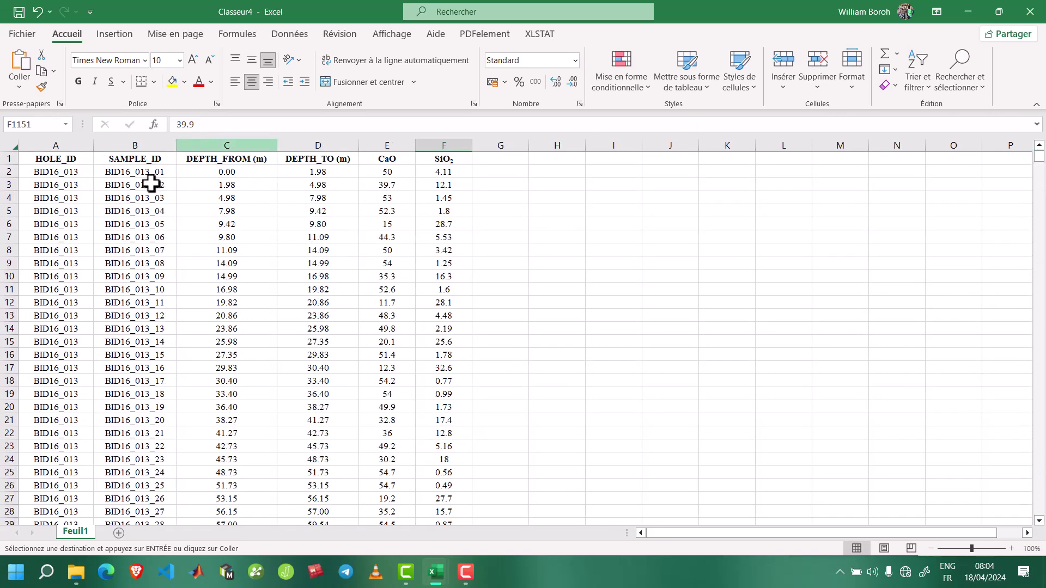
left_click(222, 174, "shift")
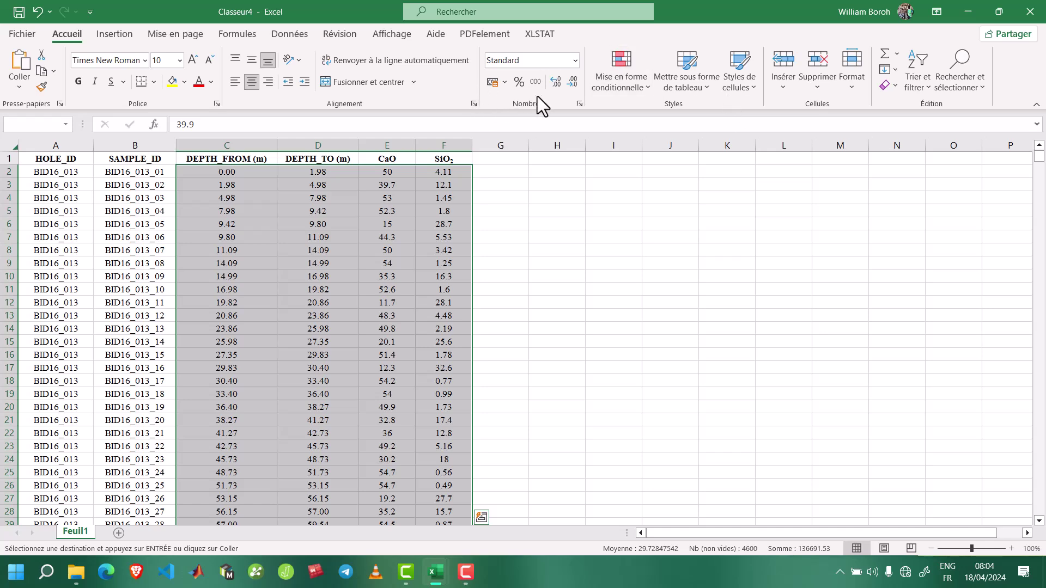
left_click(559, 83)
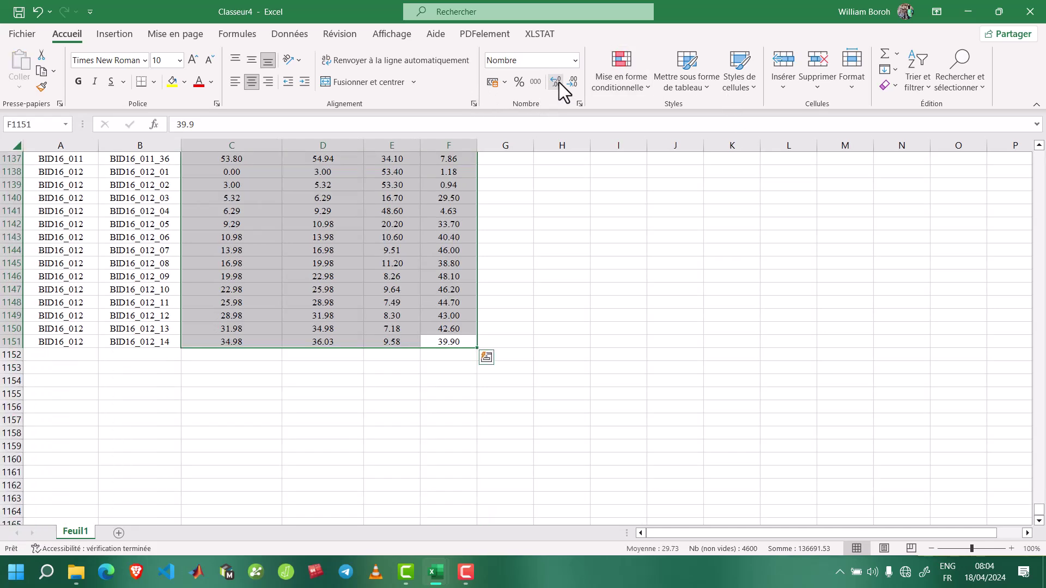
left_click(559, 83)
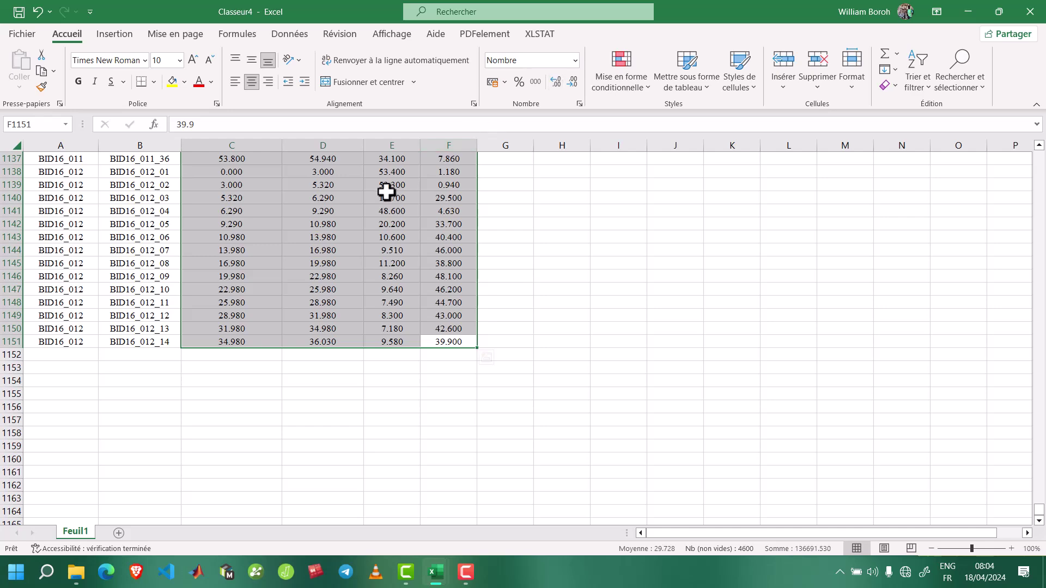
scroll(387, 192, "up", 7)
scroll(387, 192, "up", 20)
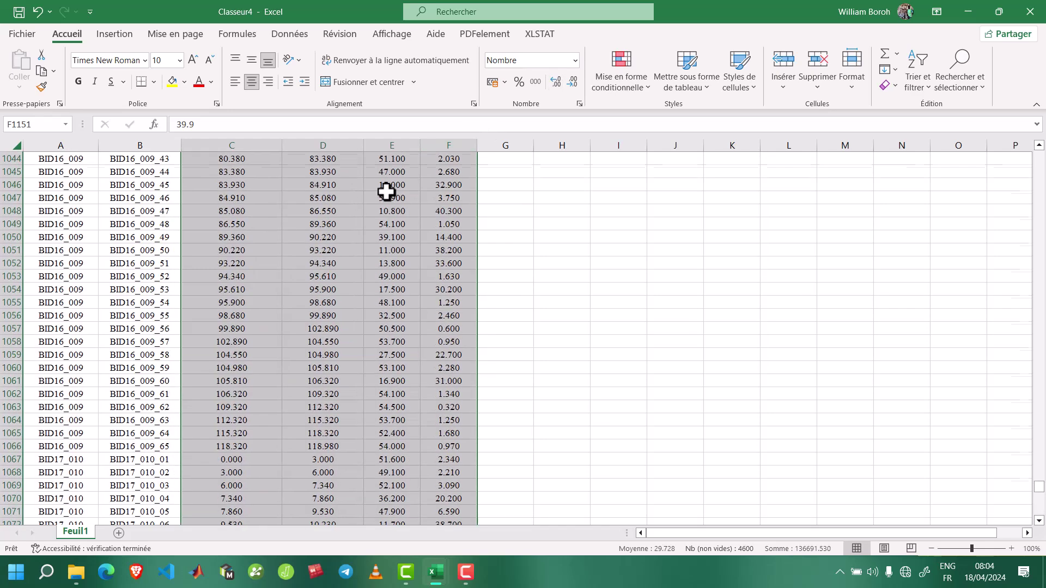
scroll(387, 192, "up", 15)
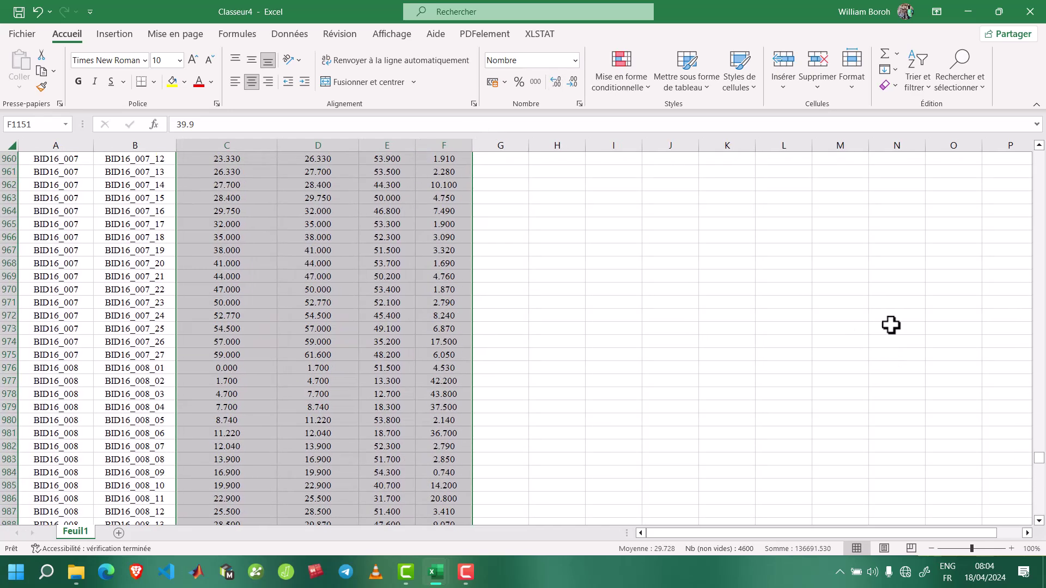
left_click_drag(1040, 461, 1039, 159)
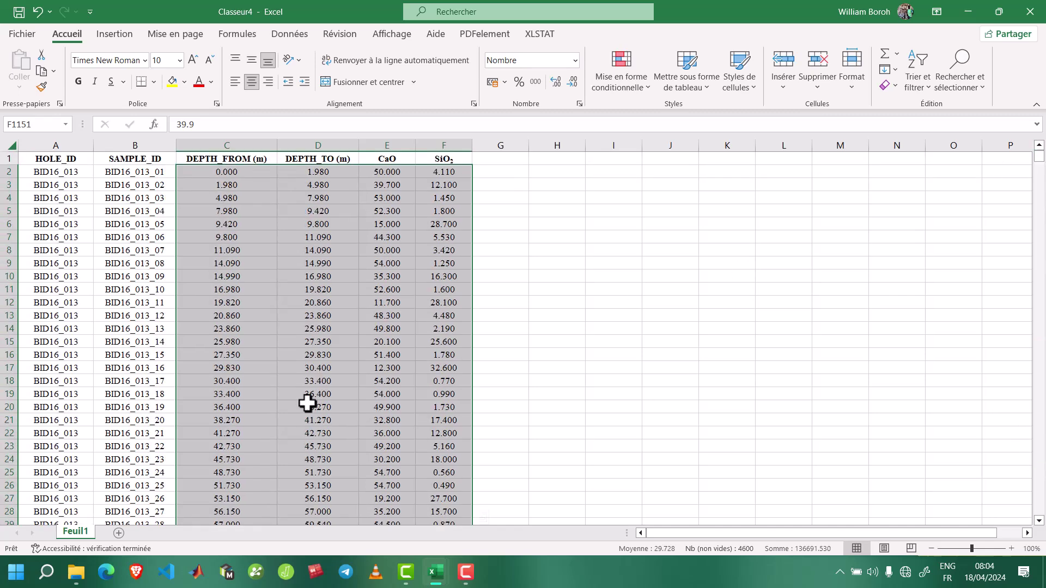
Save the assay table in the Bidzar folder as assay in semicolon-separated CSV format, and close both the assay and drilling workbooks
key("ctrl+s")
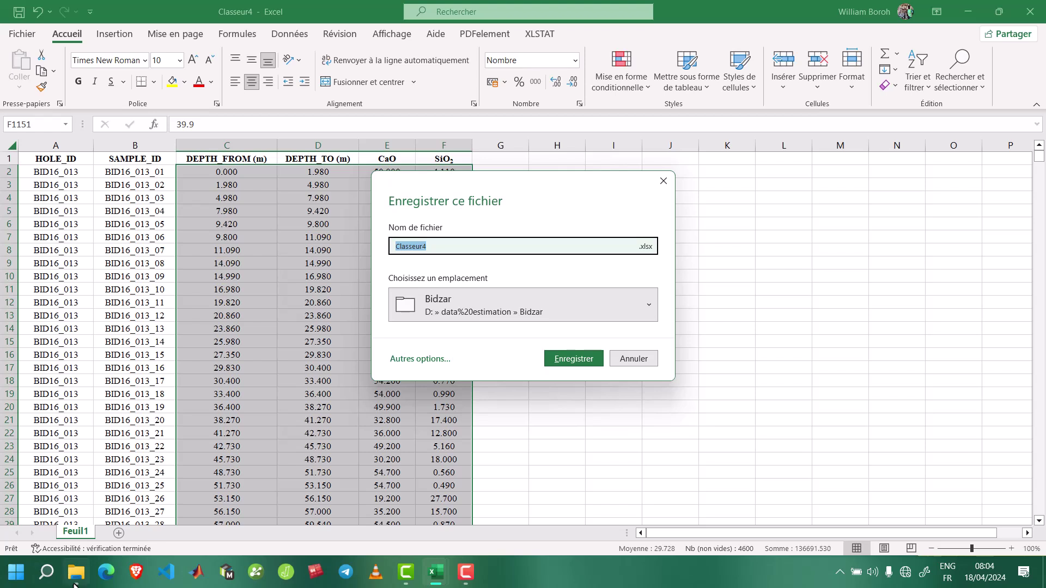
mouse_move(74, 582)
type("a")
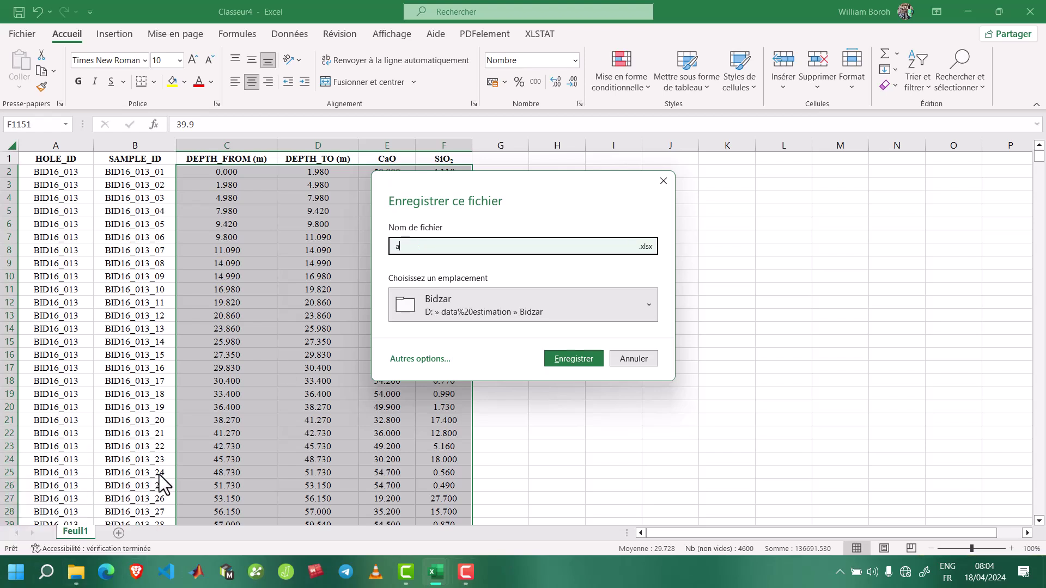
type("ssay")
left_click(652, 249)
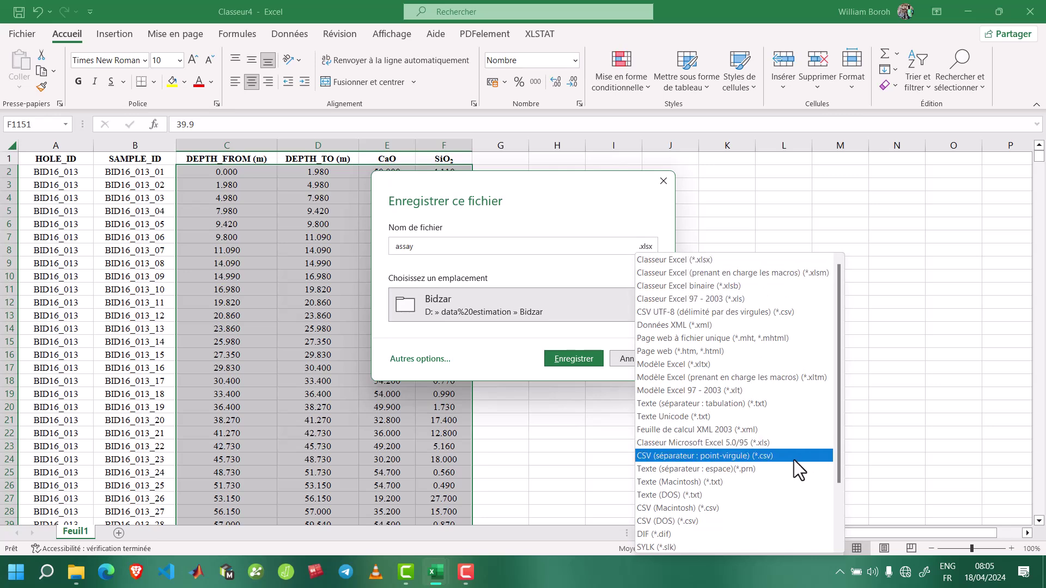
left_click(750, 454)
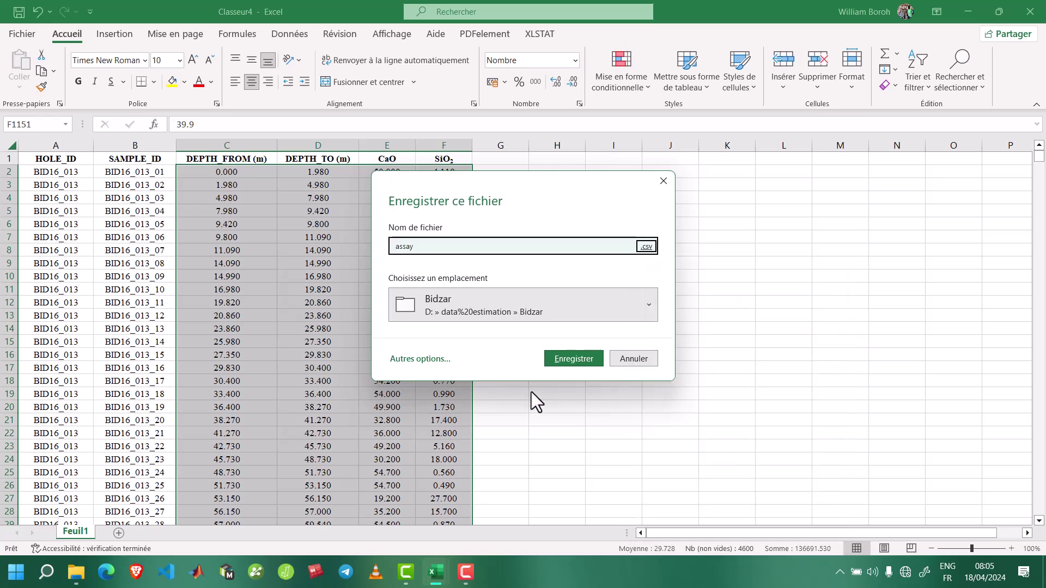
left_click(574, 359)
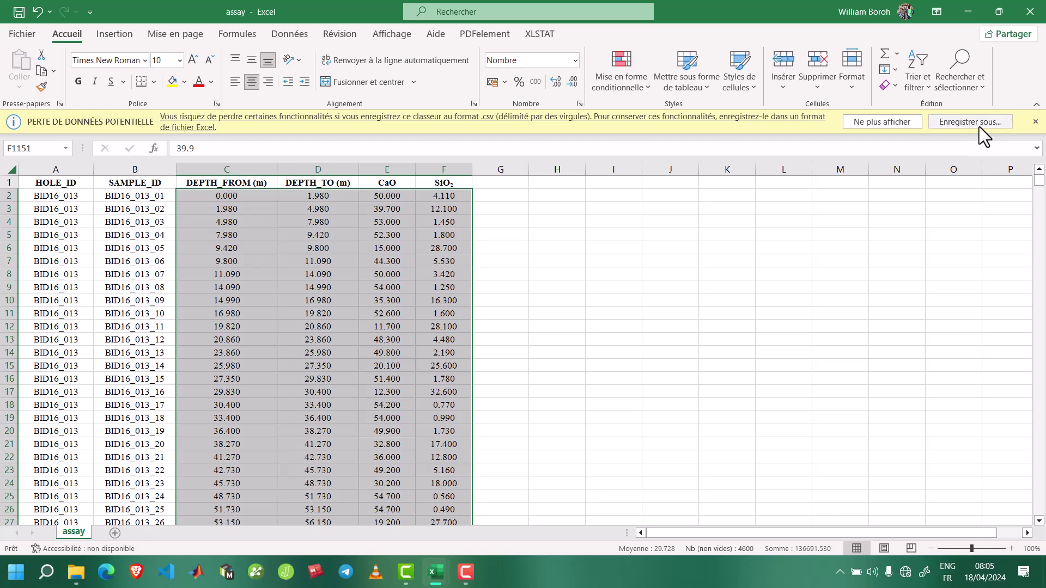
left_click(1036, 122)
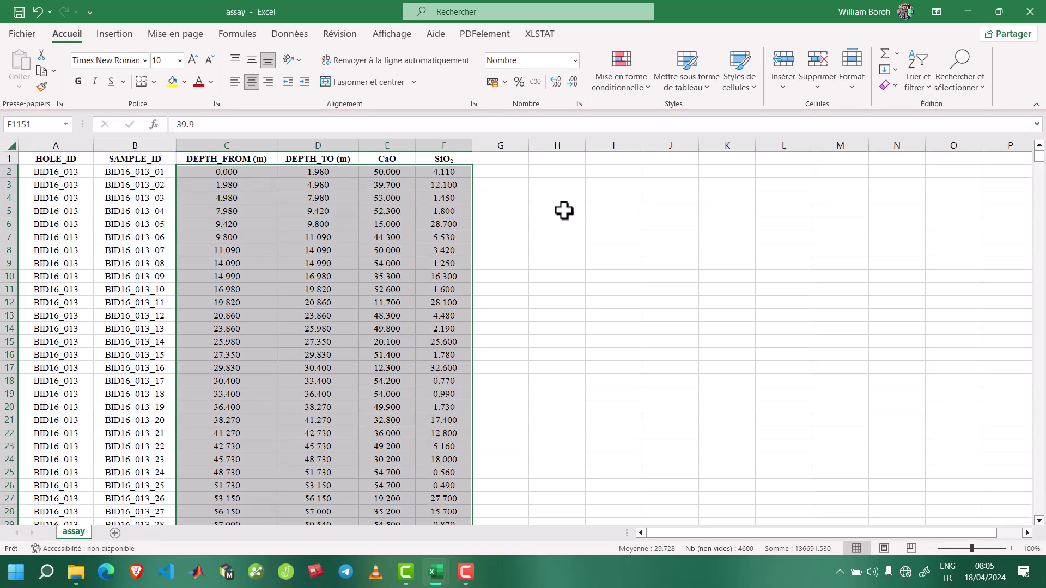
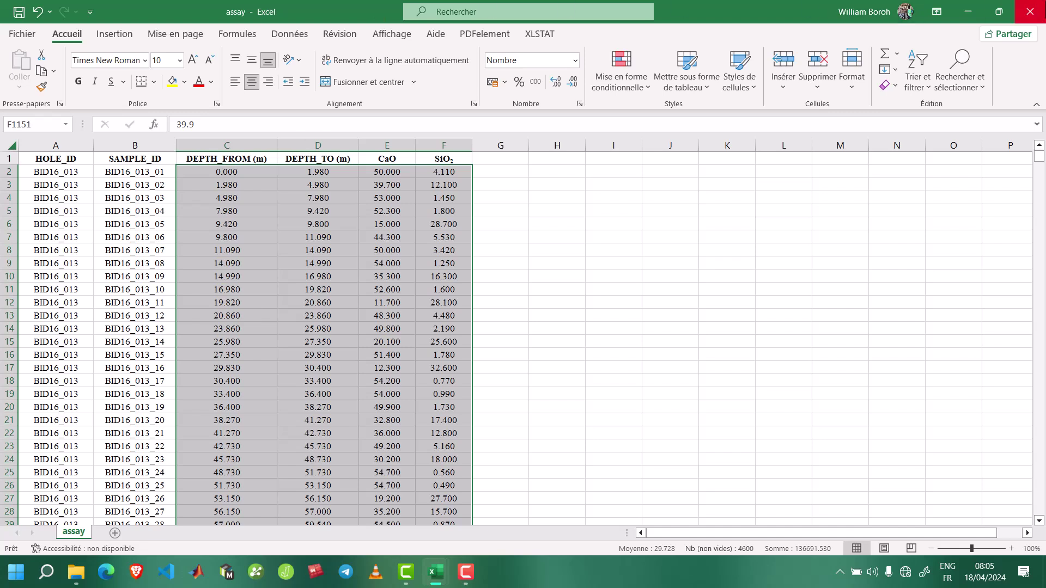
left_click(1030, 11)
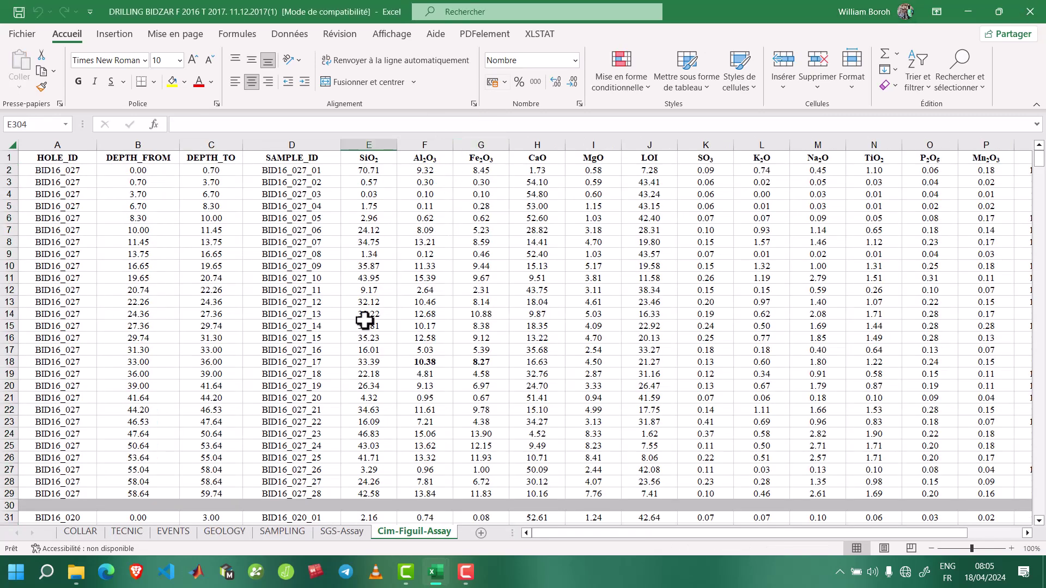
left_click(1031, 5)
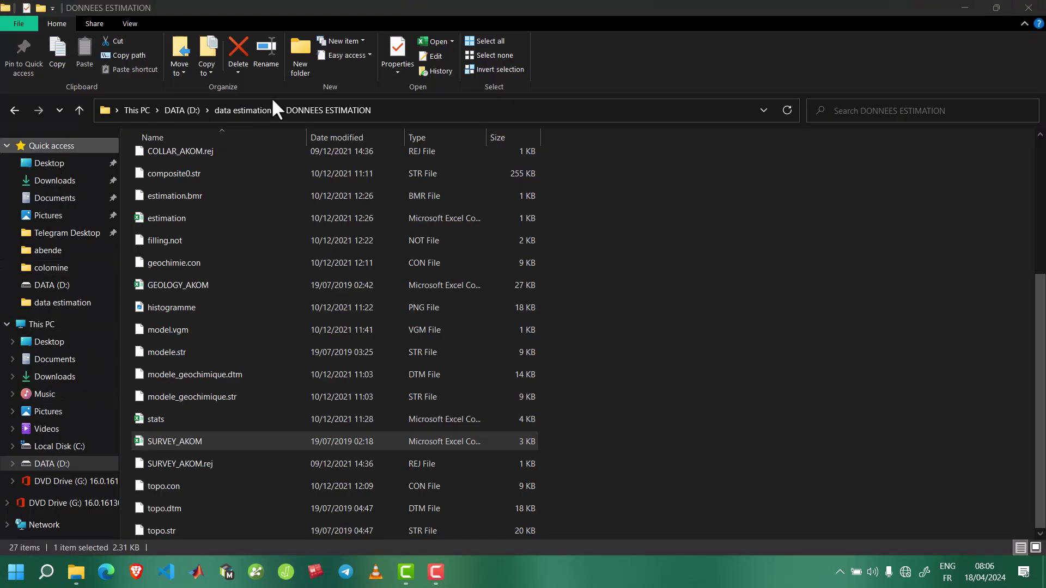
Open the Bidzar folder inside data estimation in File Explorer and inspect the contents of the collar CSV file
left_click(250, 108)
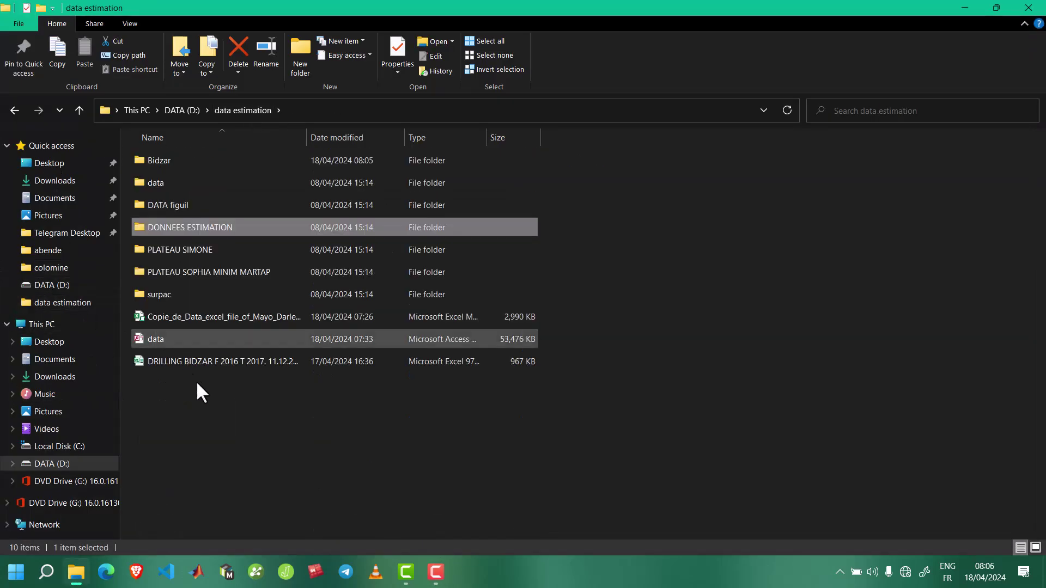
double_click(158, 161)
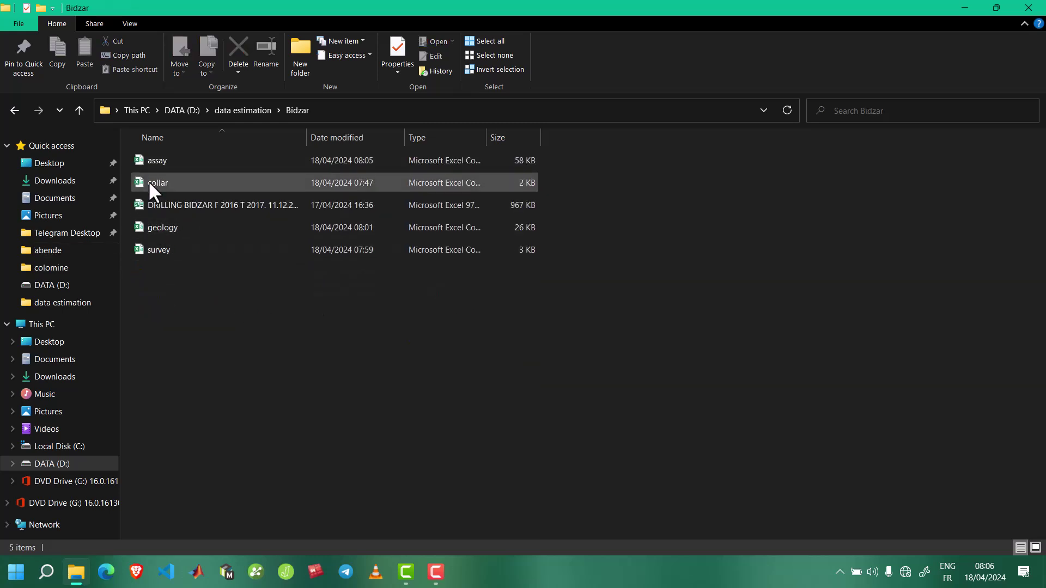
double_click(162, 179)
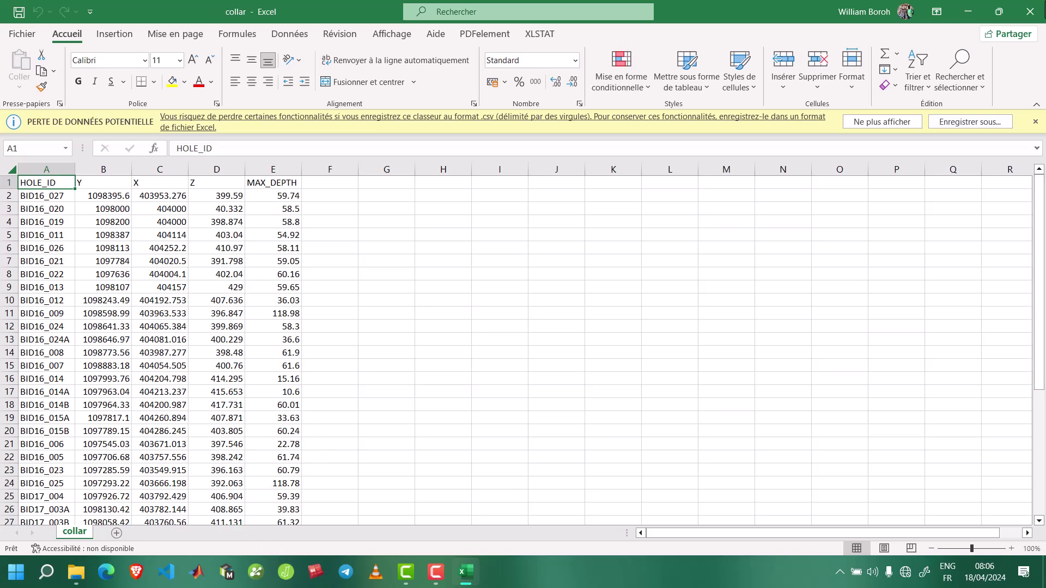
left_click(1030, 11)
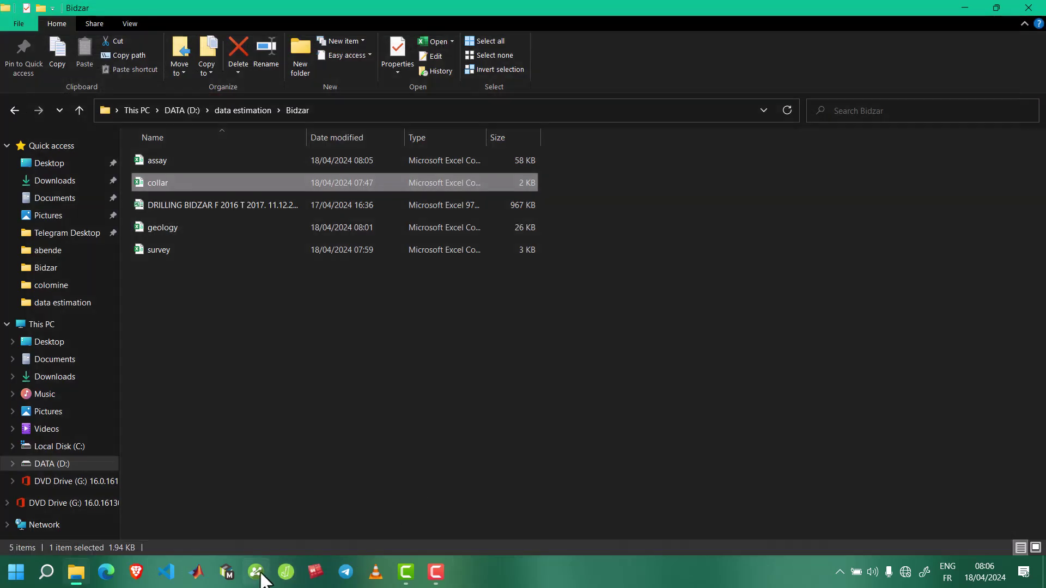
Launch JASP and maximize its window
left_click(286, 572)
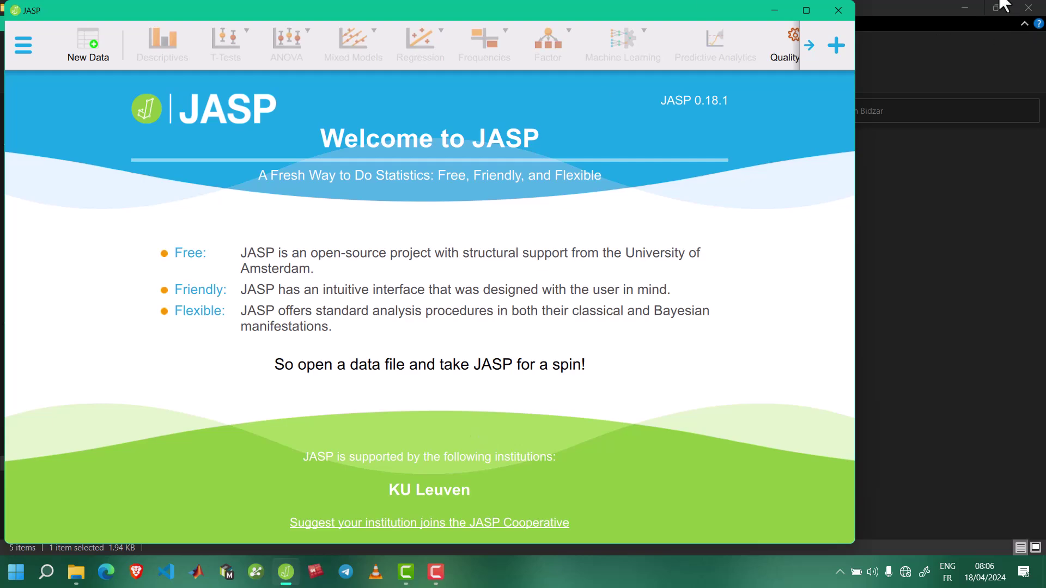
left_click(806, 11)
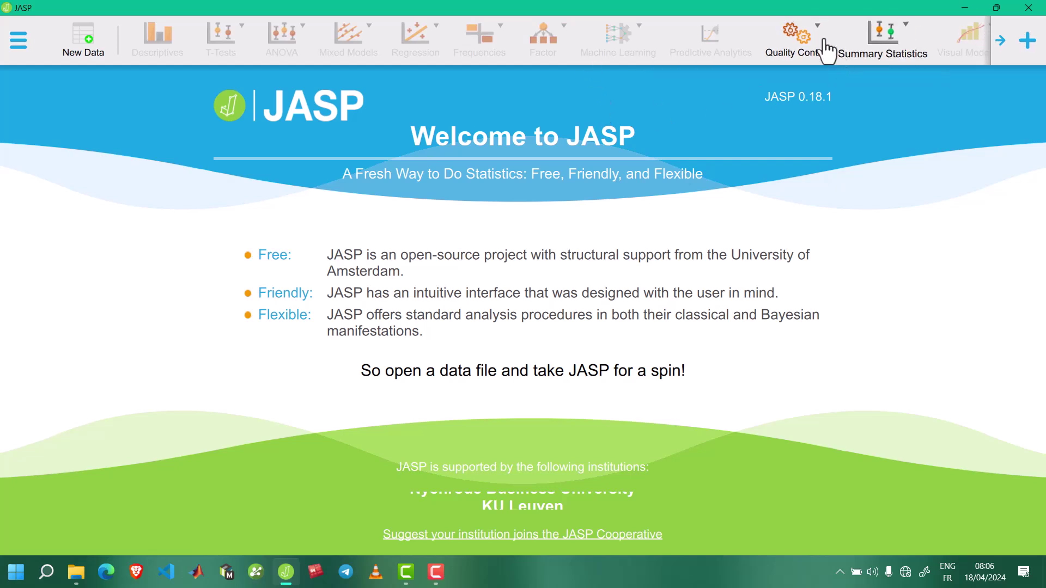
left_click(816, 39)
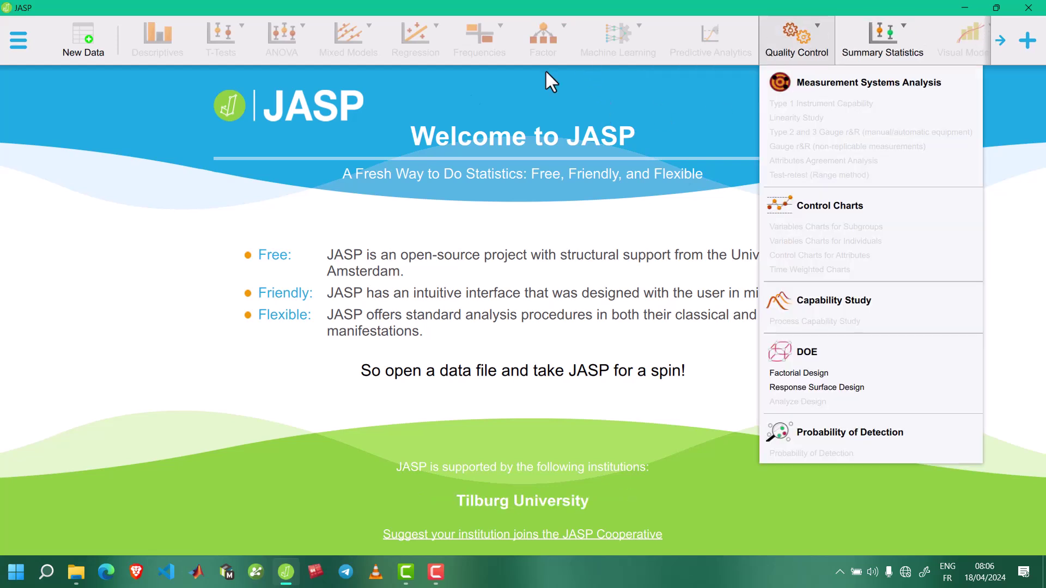
left_click(267, 163)
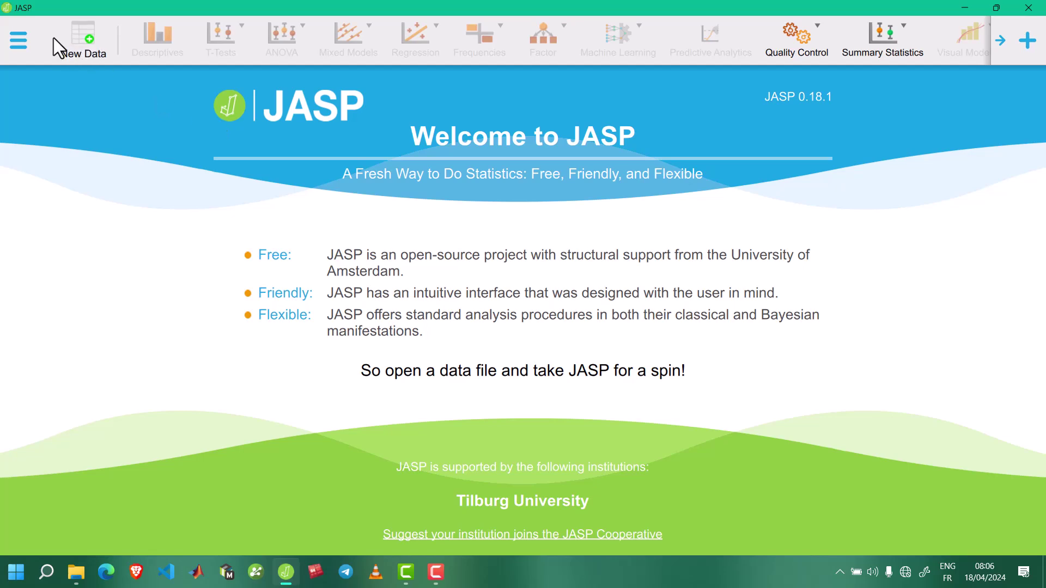
Open the collar CSV file from the Bidzar folder inside data estimation on drive D
left_click(28, 47)
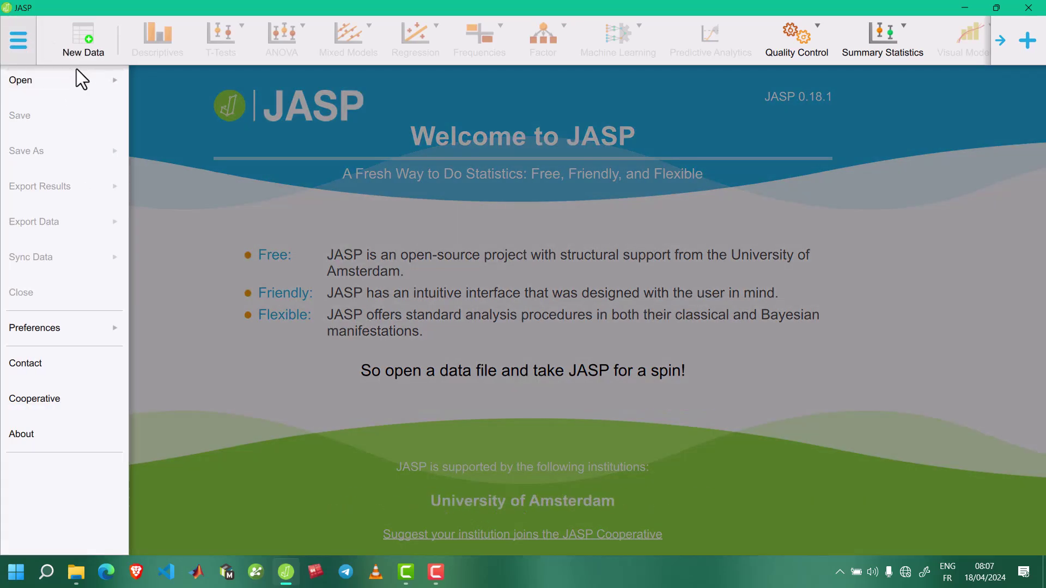
left_click(109, 80)
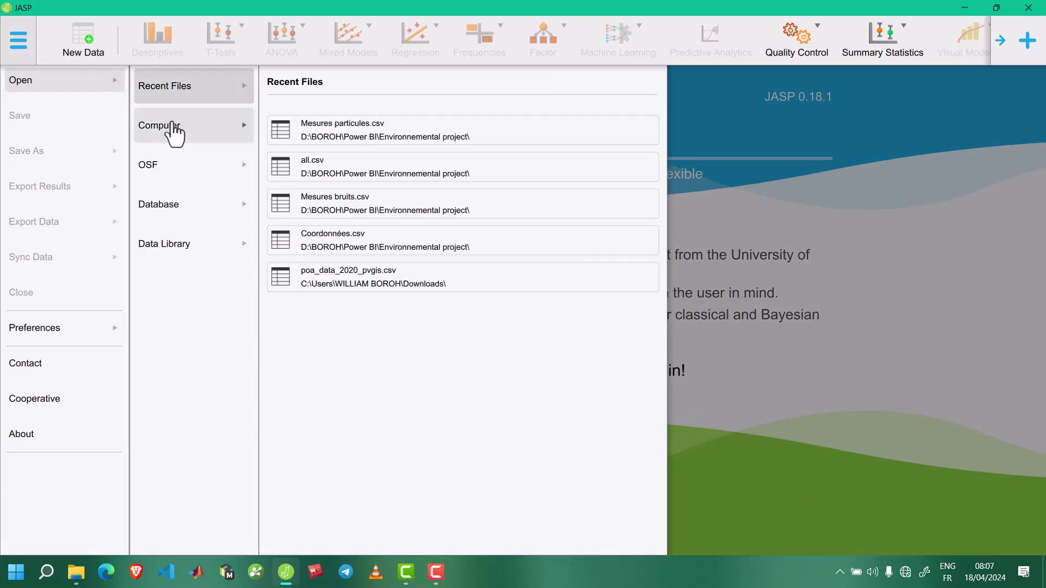
left_click(171, 129)
left_click(298, 111)
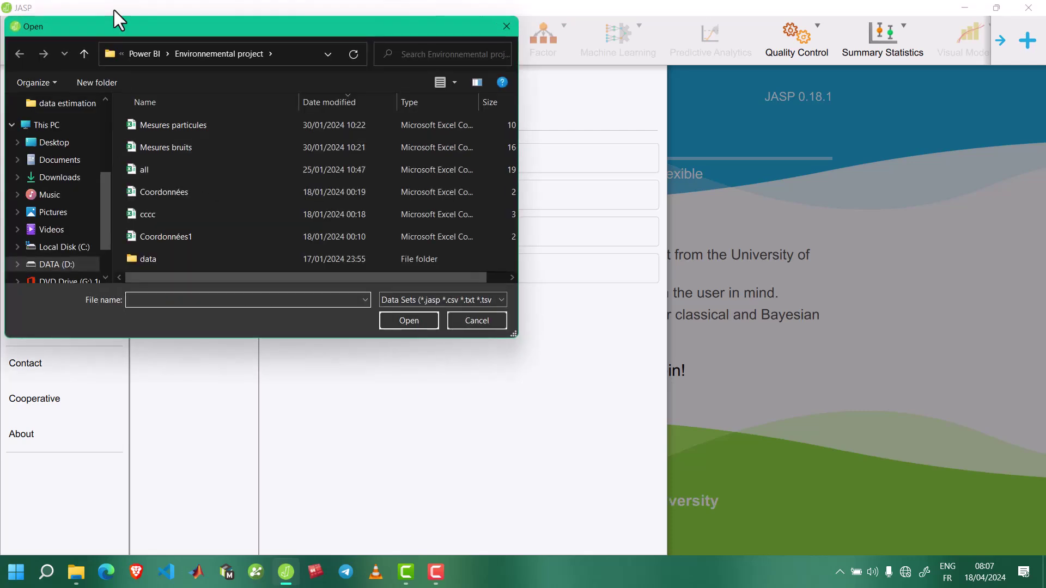
left_click(62, 263)
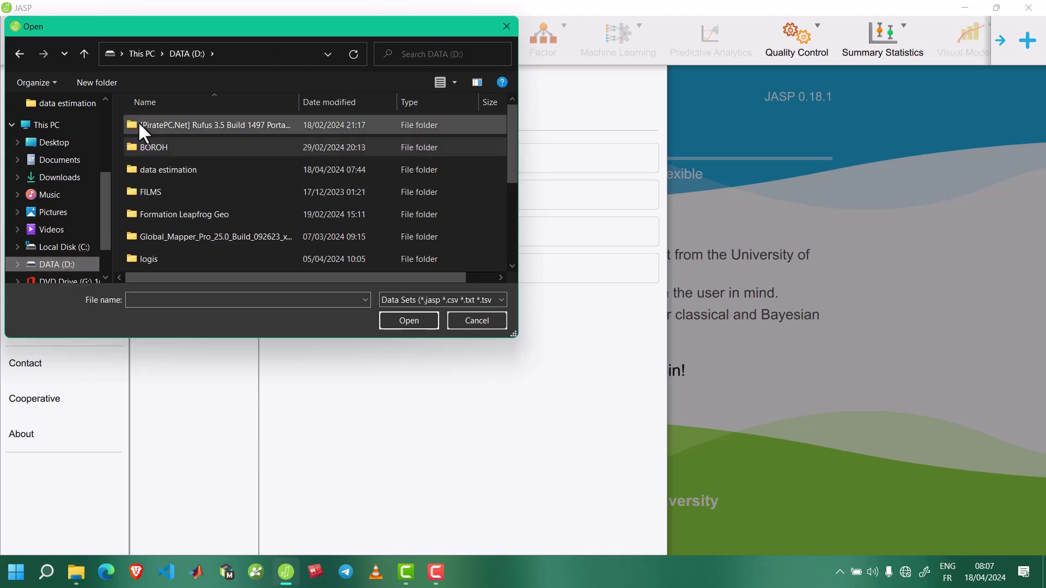
double_click(160, 169)
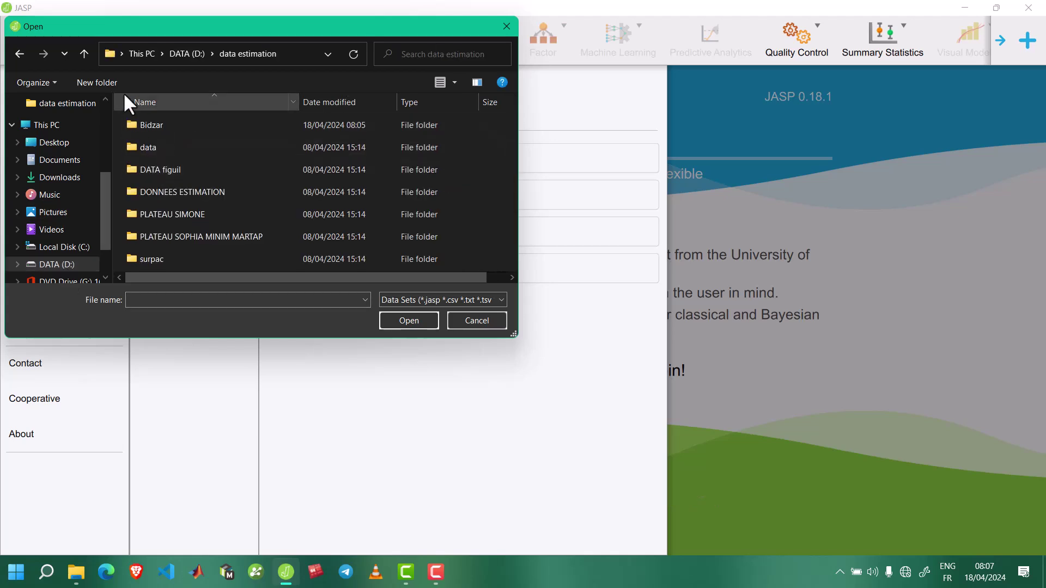
double_click(156, 125)
left_click(161, 145)
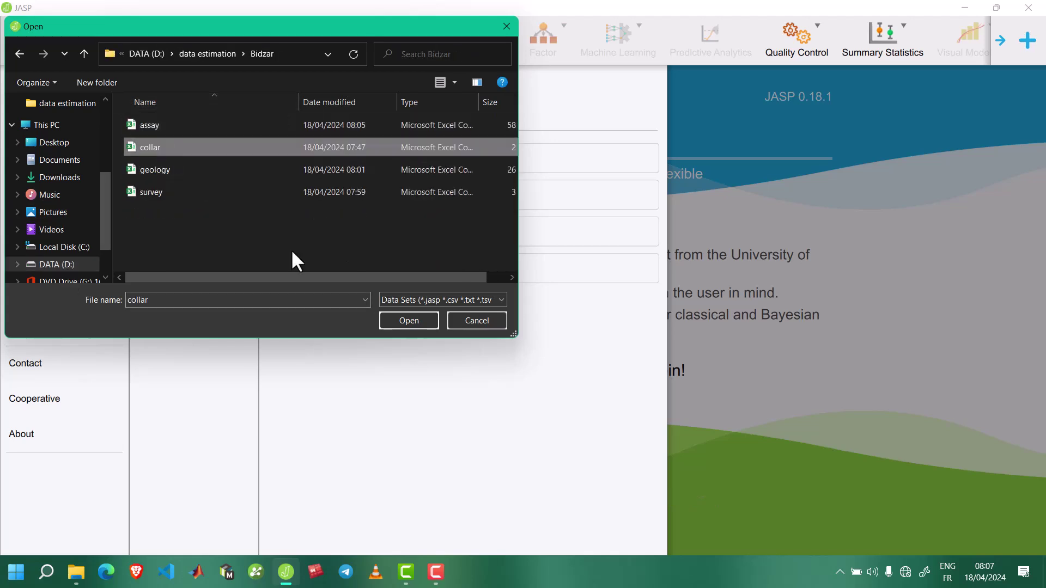
left_click(399, 319)
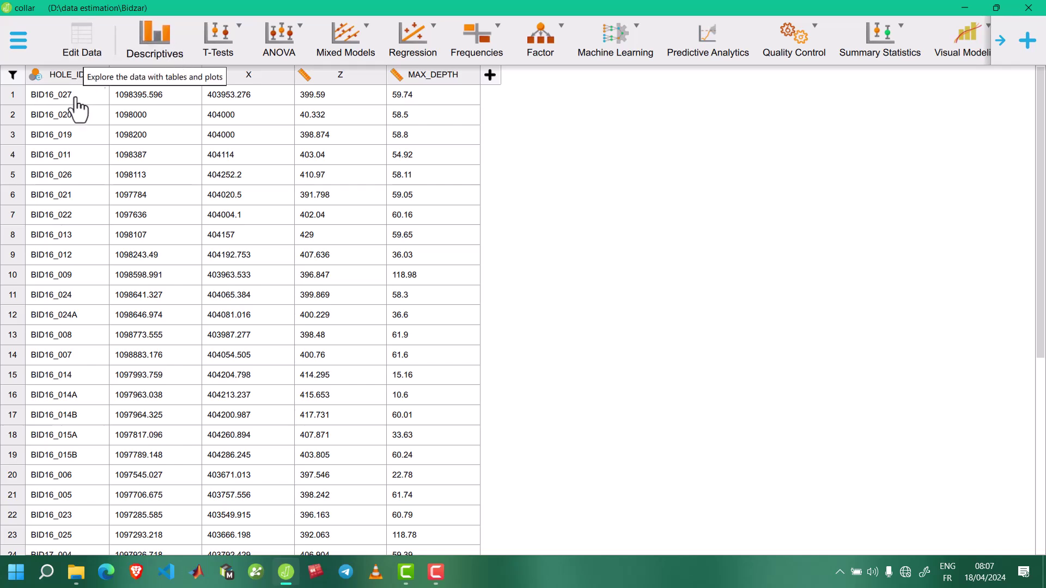
Create a Descriptive Statistics analysis with Y, X, Z and MAX_DEPTH as its variables
left_click(168, 57)
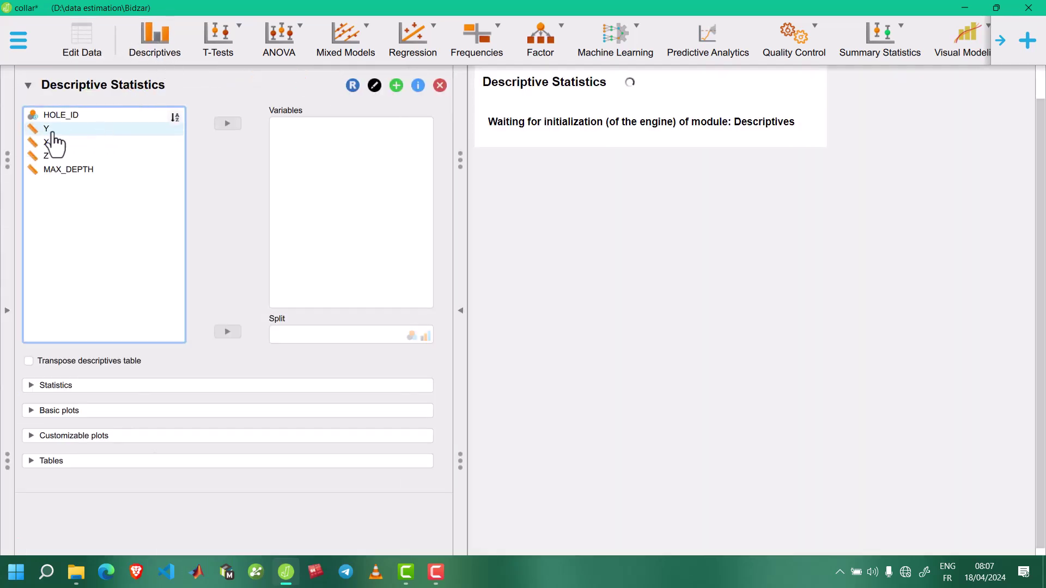
left_click(50, 130)
left_click(225, 127)
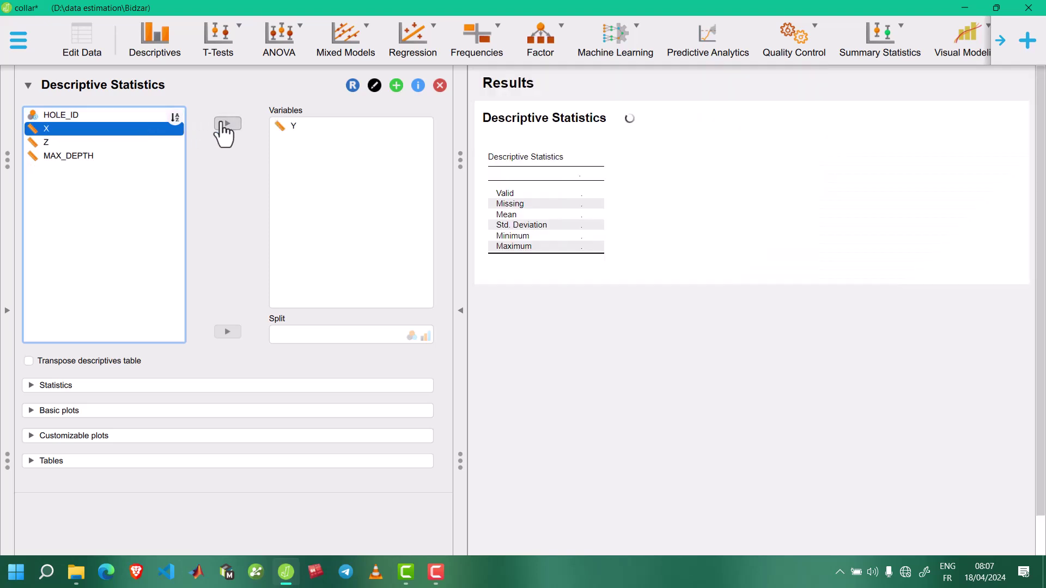
left_click(224, 127)
left_click(224, 126)
left_click(224, 127)
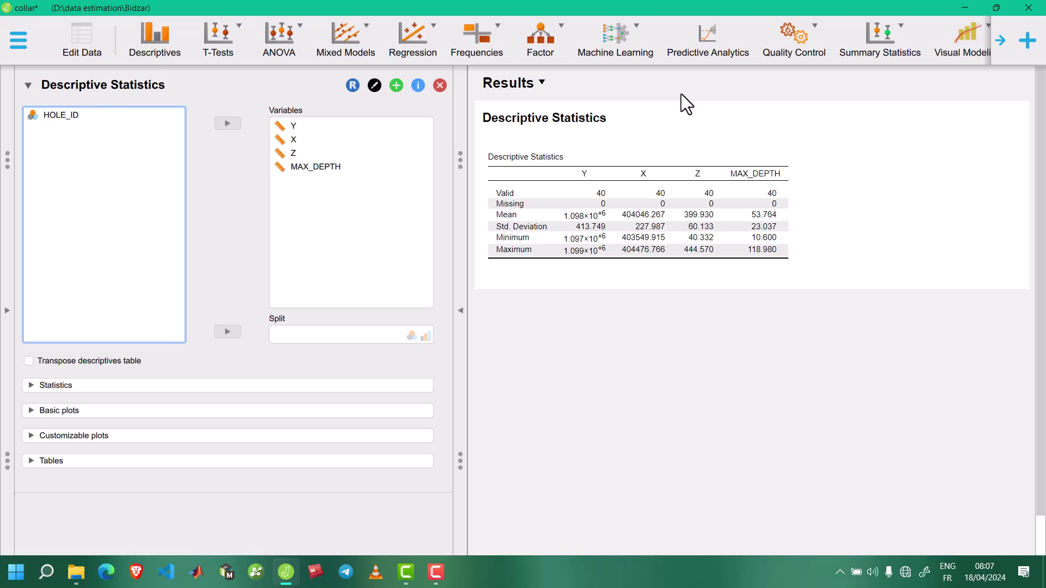
Review the statistics options and add distribution plots to the descriptive analysis
left_click(32, 387)
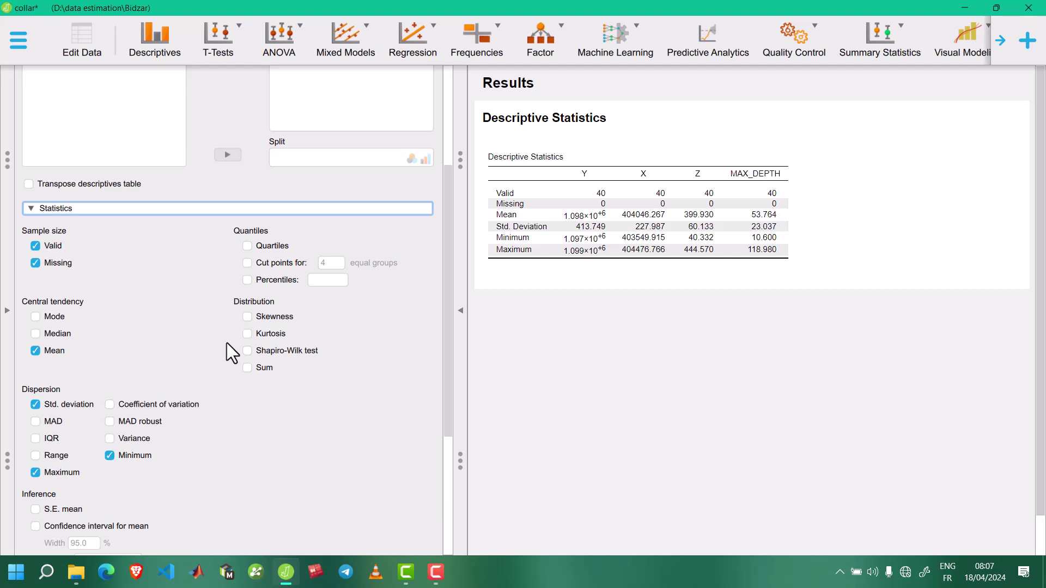
scroll(239, 351, "down", 2)
scroll(109, 343, "down", 2)
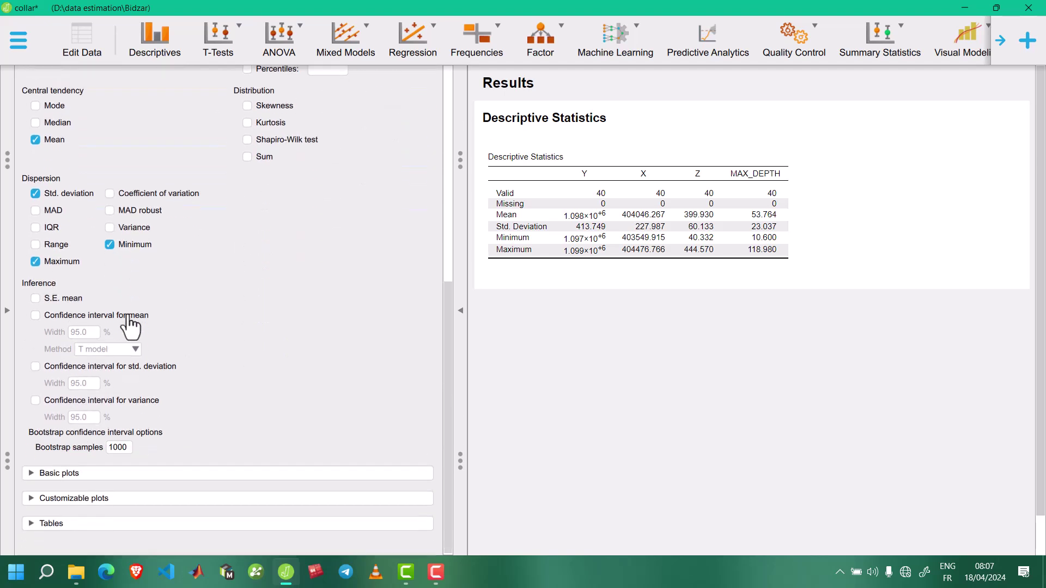
left_click(32, 473)
scroll(142, 459, "down", 4)
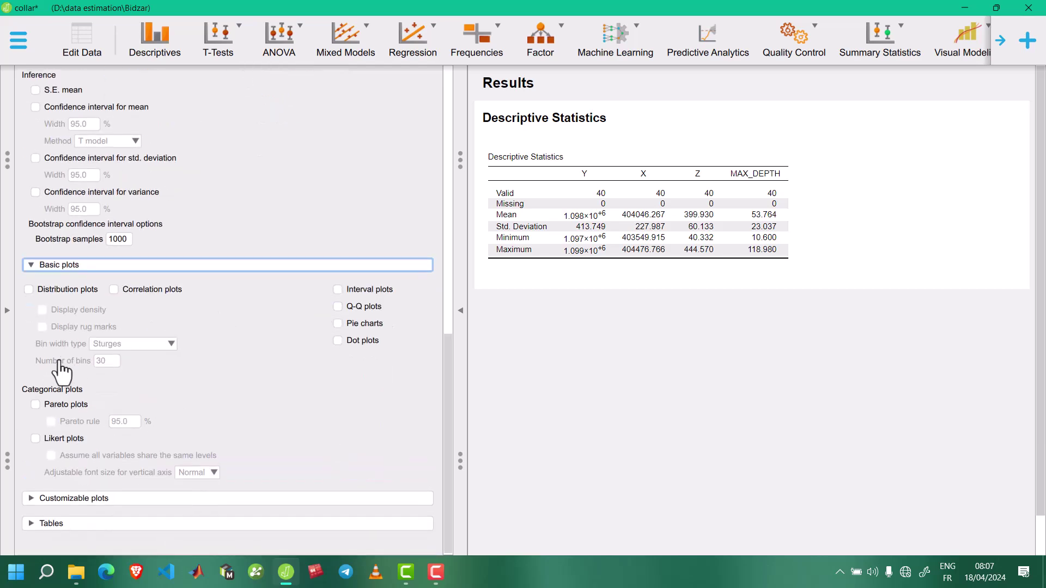
left_click(47, 294)
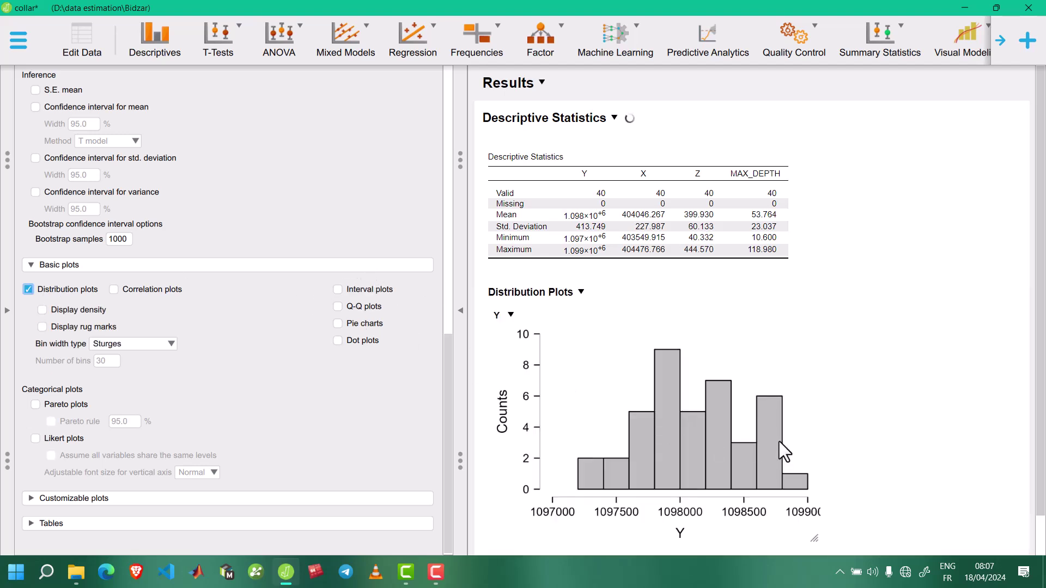
Examine the distribution plots of Y, X, Z and MAX_DEPTH for outlying values
scroll(747, 419, "down", 1)
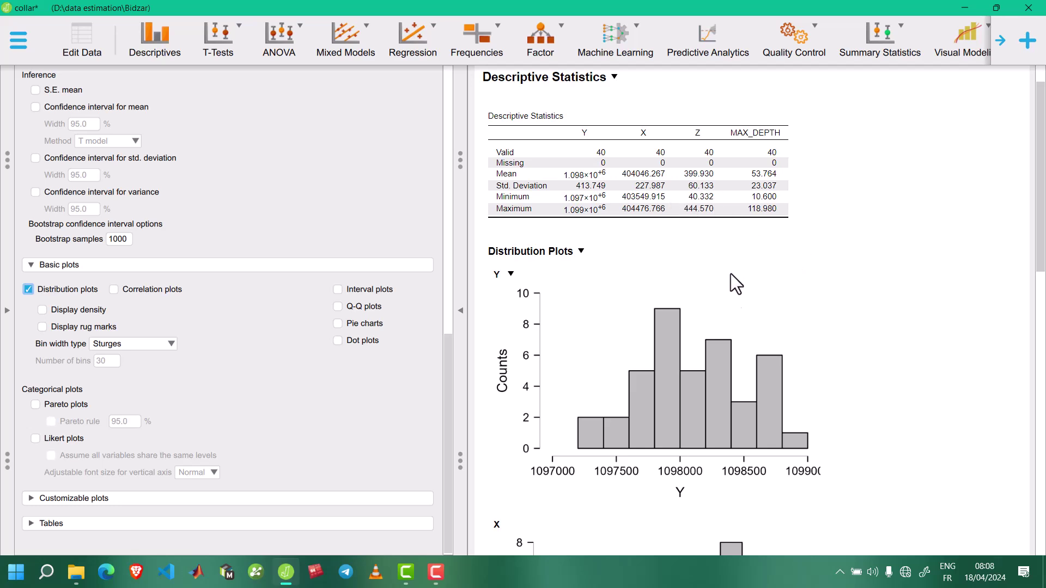
scroll(750, 450, "down", 7)
scroll(747, 437, "down", 4)
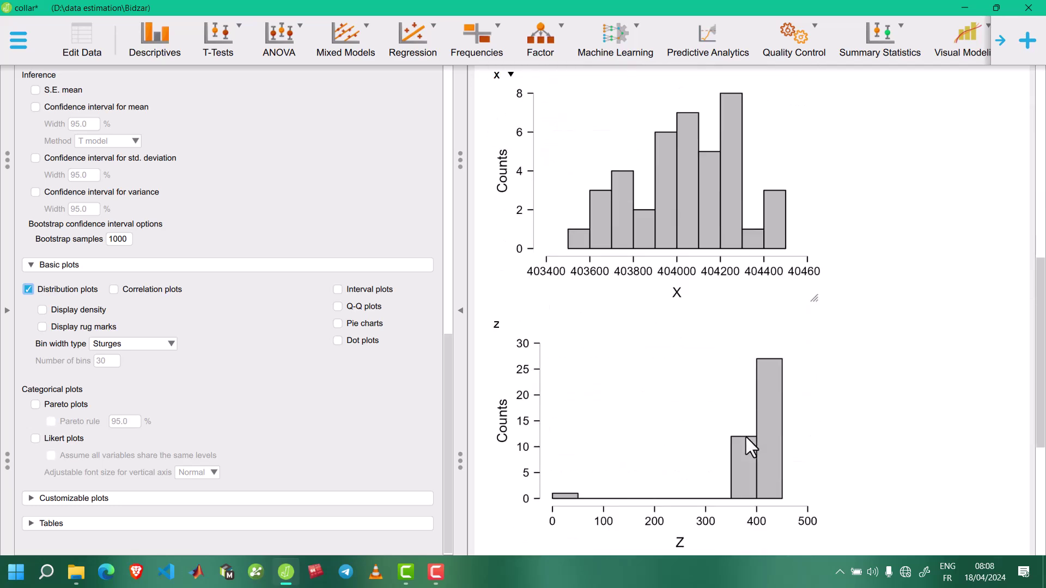
scroll(747, 437, "down", 3)
scroll(747, 448, "down", 2)
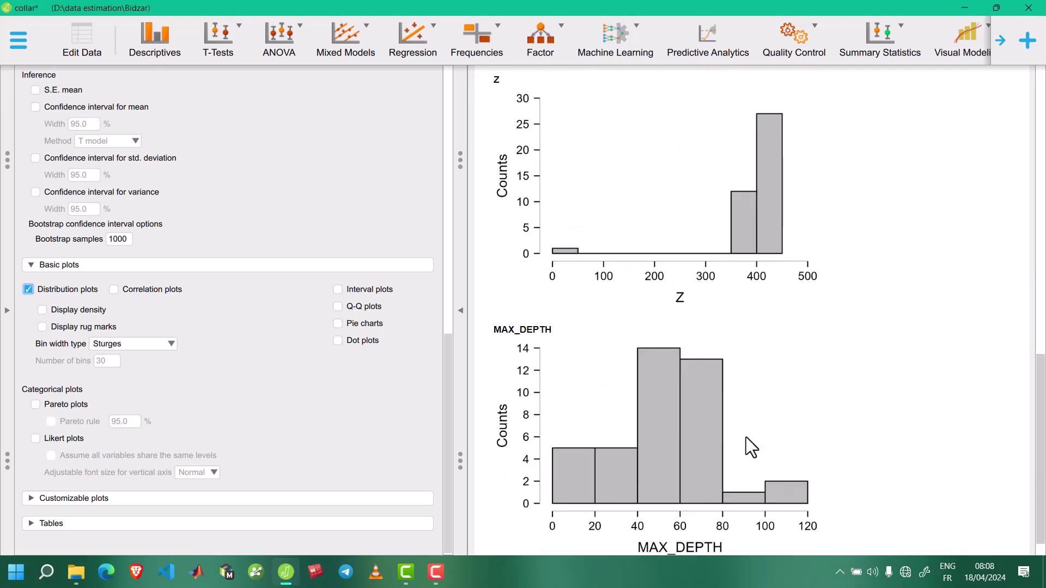
scroll(746, 438, "up", 2)
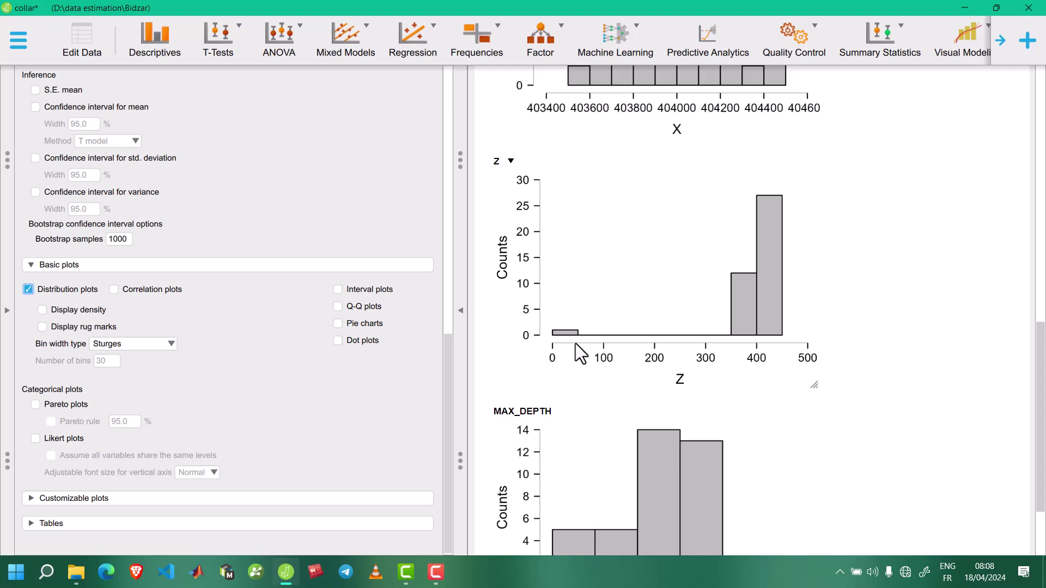
scroll(627, 404, "down", 2)
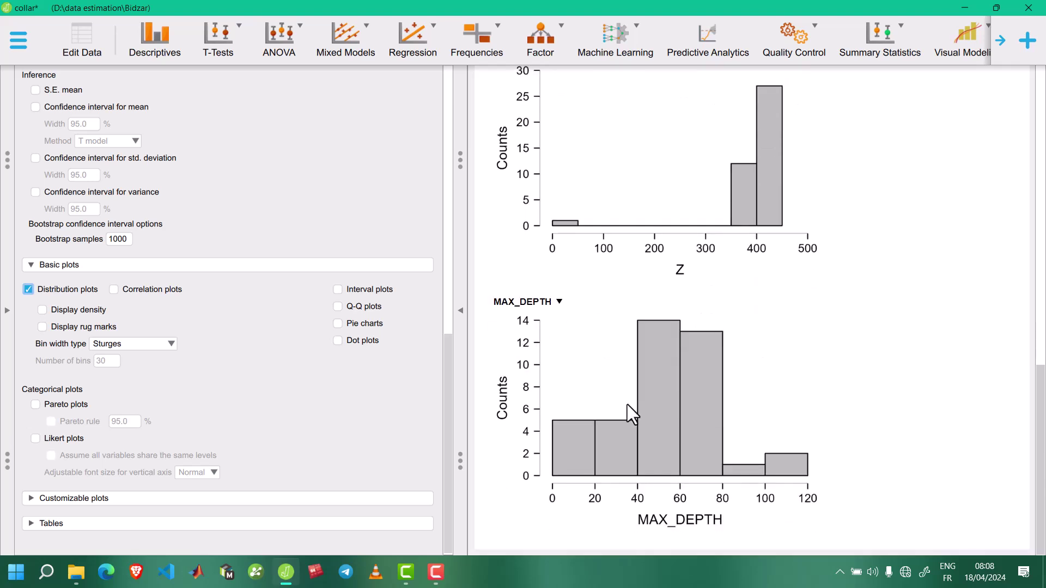
scroll(690, 440, "up", 9)
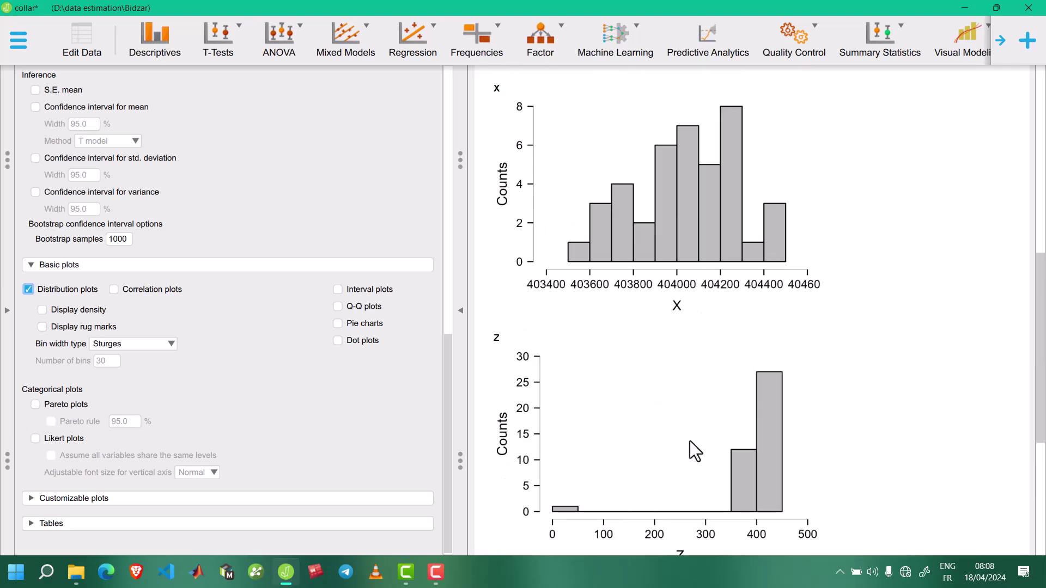
scroll(689, 441, "up", 5)
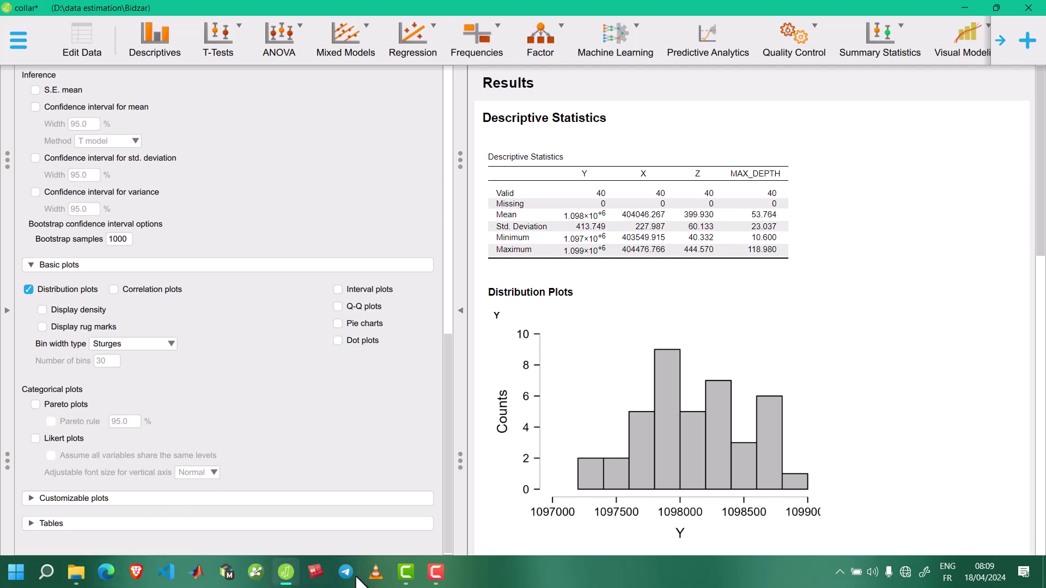
Open the Bidzar collar CSV file in Excel and sort the whole table by Z in ascending order
left_click(76, 572)
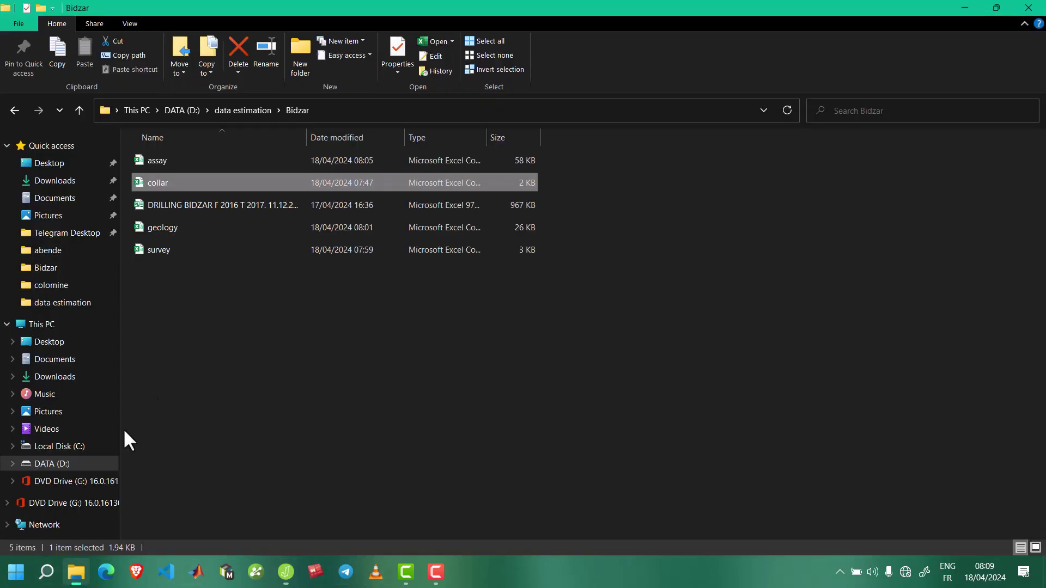
double_click(163, 183)
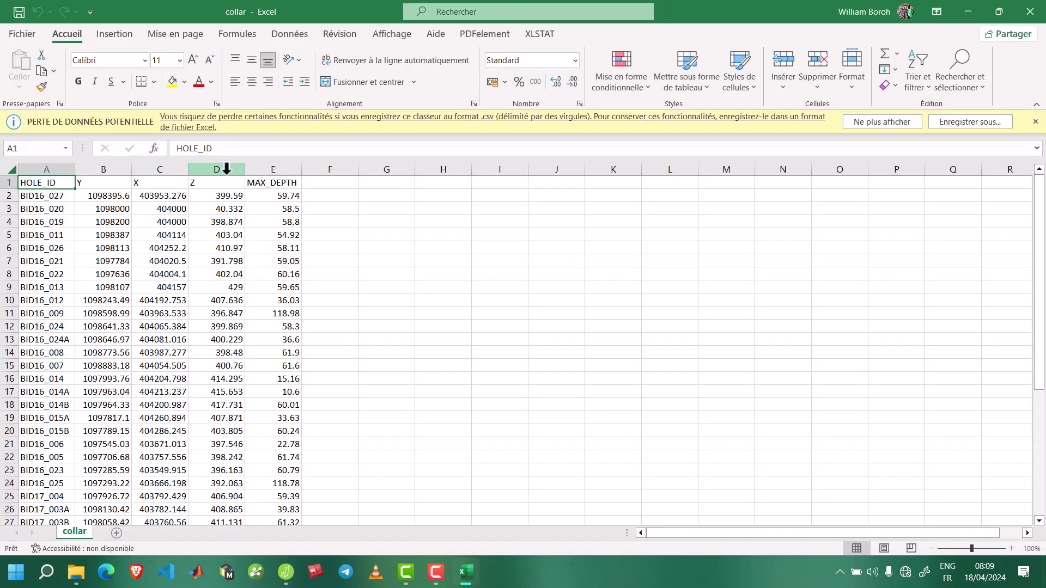
left_click(227, 170)
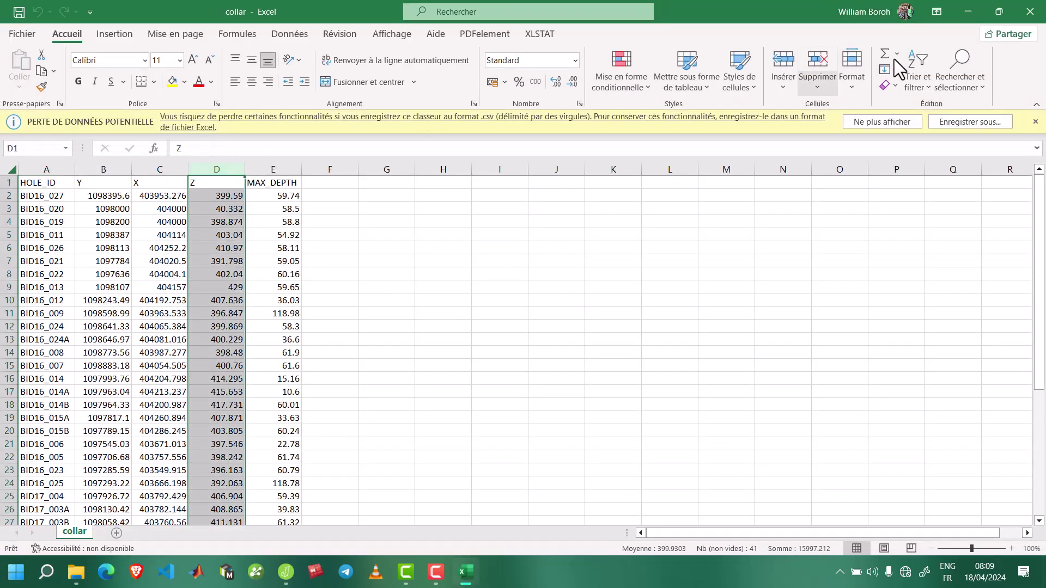
left_click(918, 74)
left_click(943, 108)
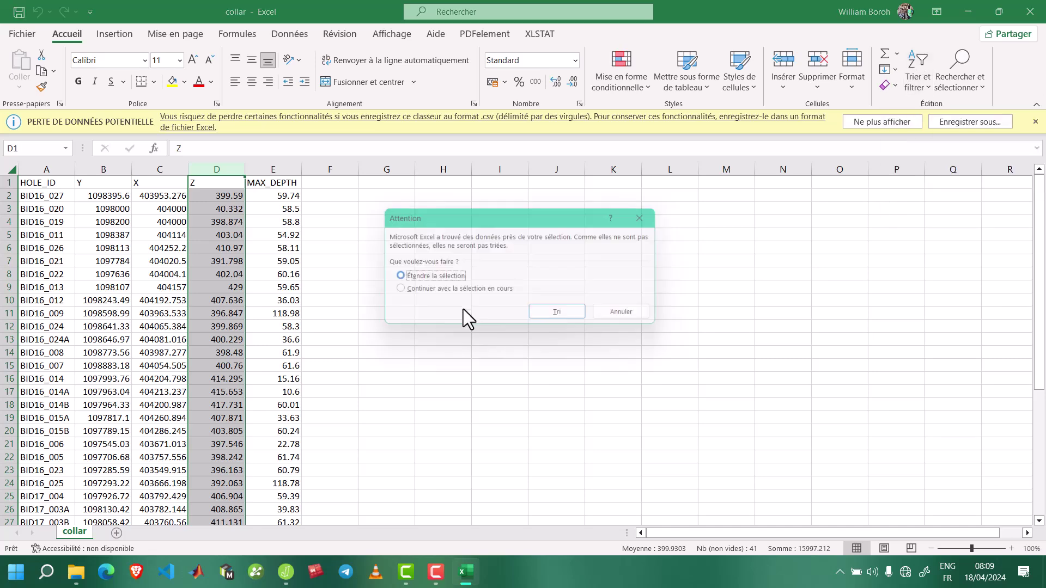
left_click(562, 318)
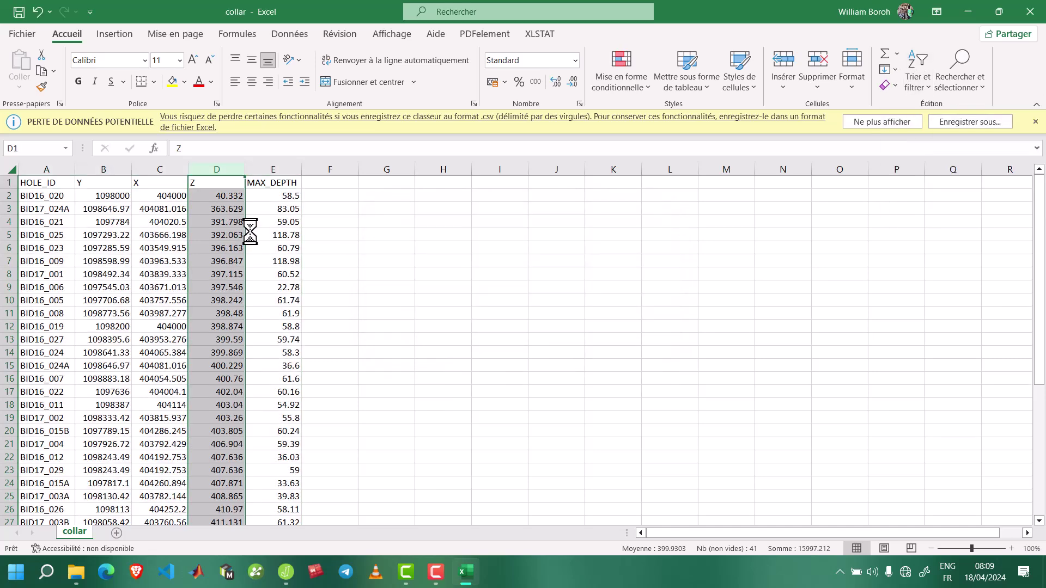
Set the Z value of hole BID16_020 in cell D2 to 400.332, and save and close the collar file
left_click(251, 208)
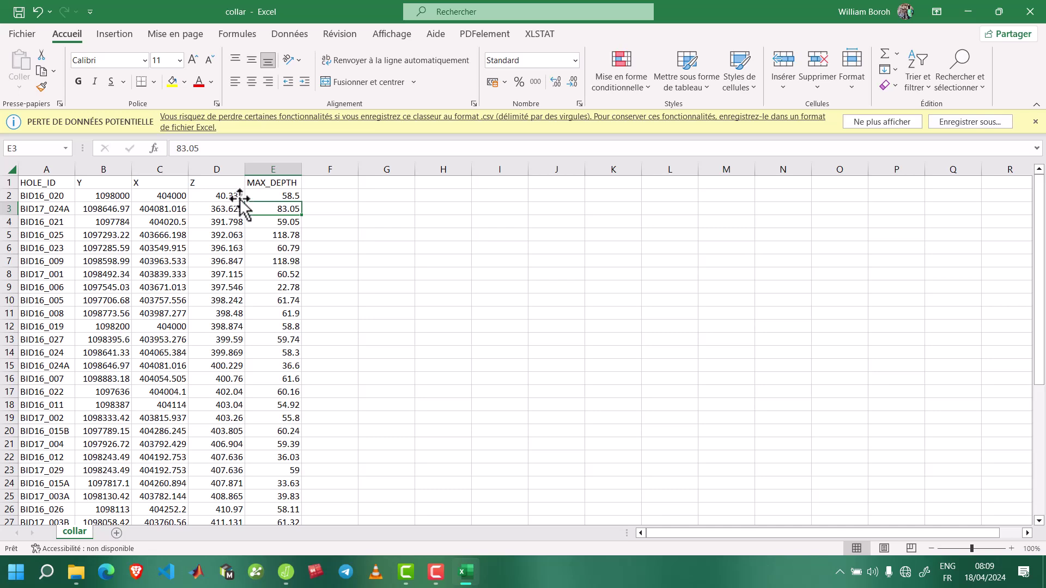
left_click(241, 198)
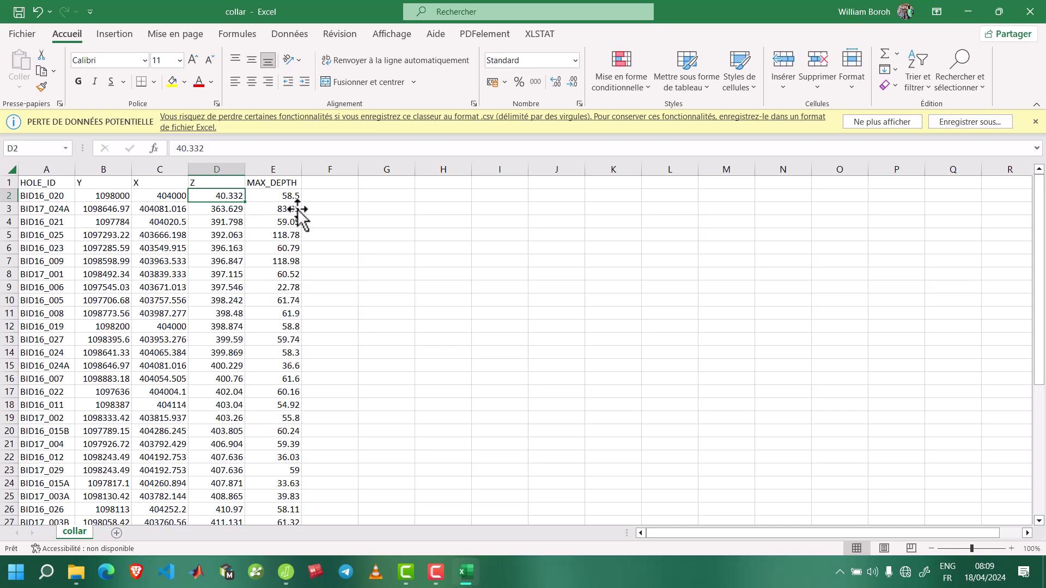
double_click(226, 195)
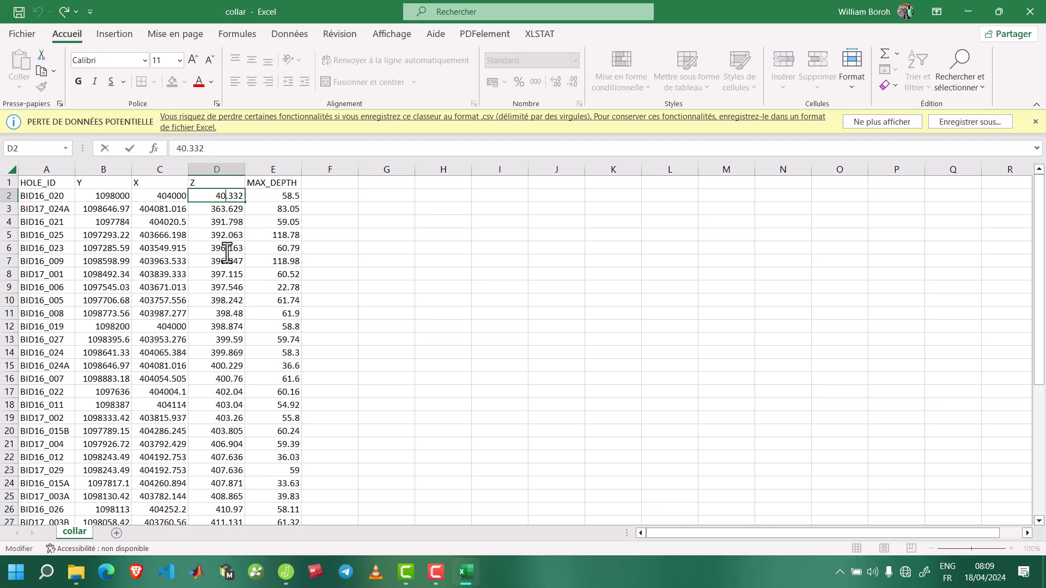
type("0")
key("ctrl+Return")
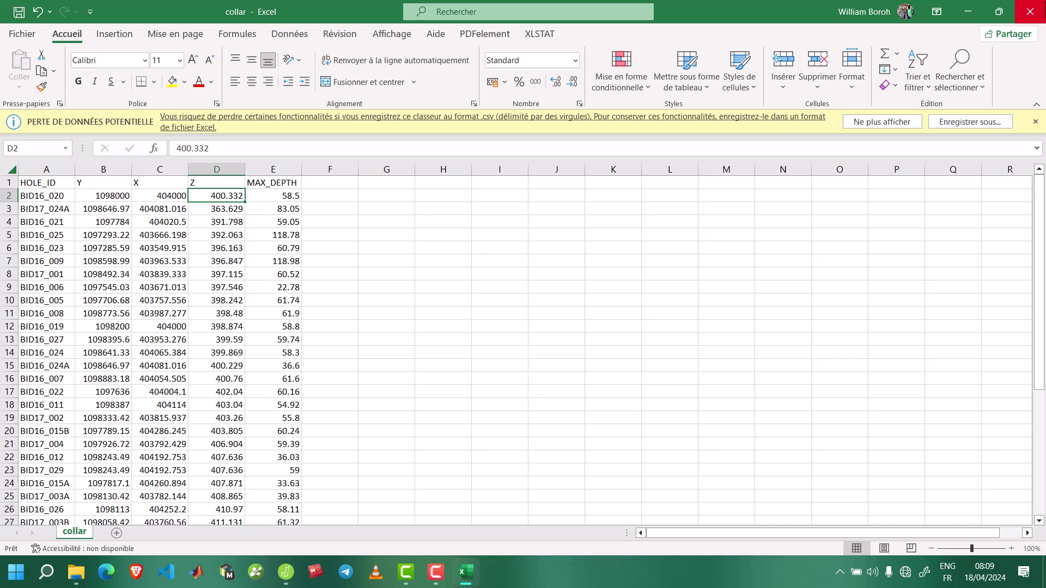
left_click(1029, 11)
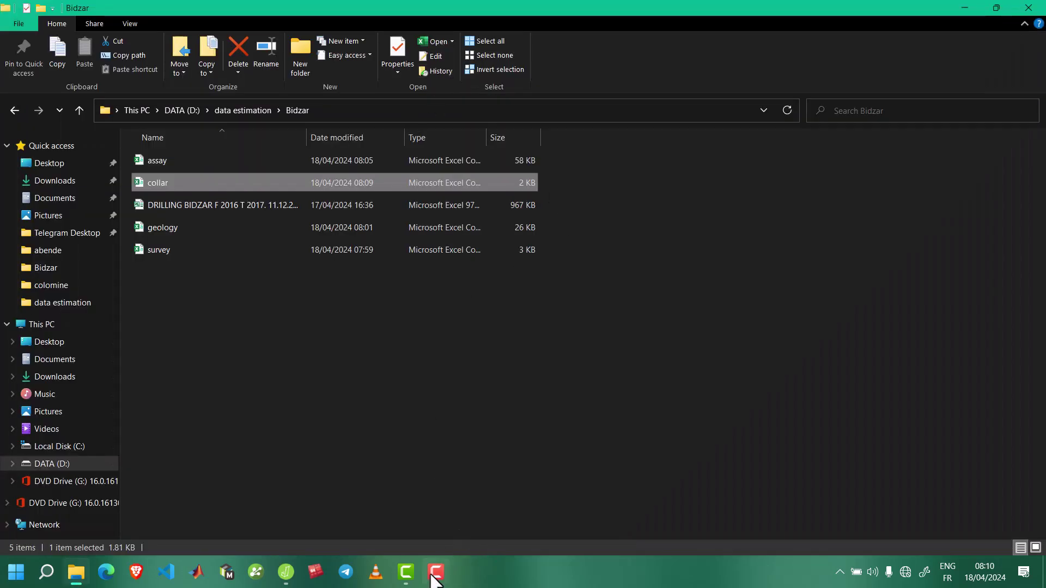
Switch back to JASP and examine the updated Z and MAX_DEPTH distribution plots and the descriptive statistics table
left_click(286, 572)
scroll(639, 369, "down", 15)
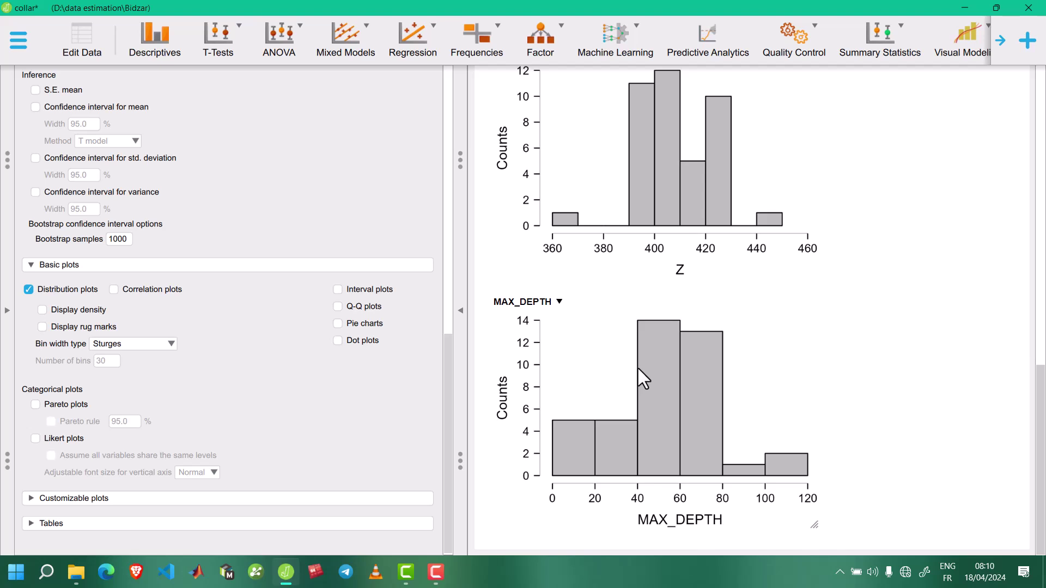
scroll(639, 368, "up", 3)
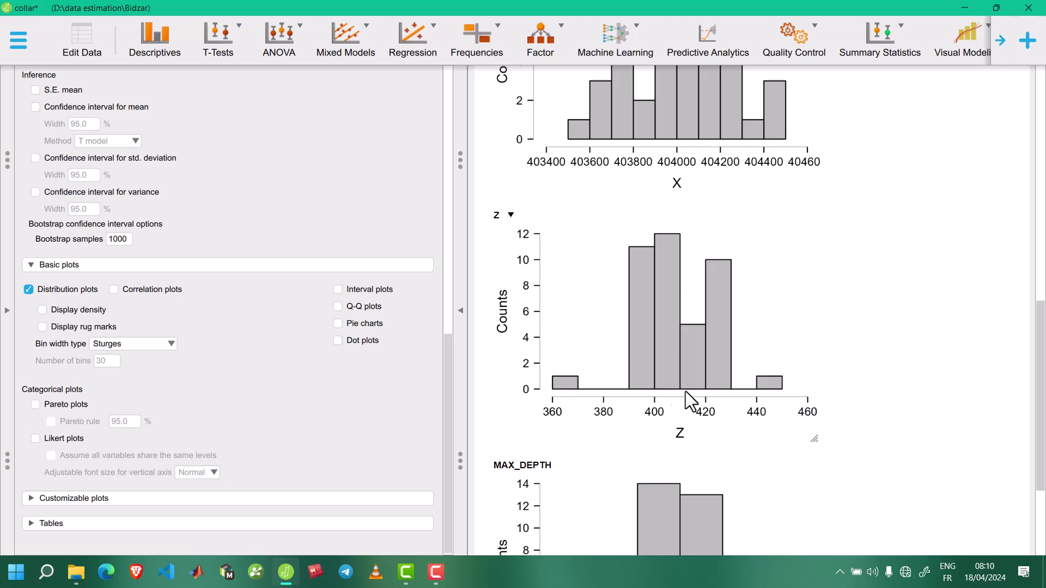
scroll(754, 382, "down", 4)
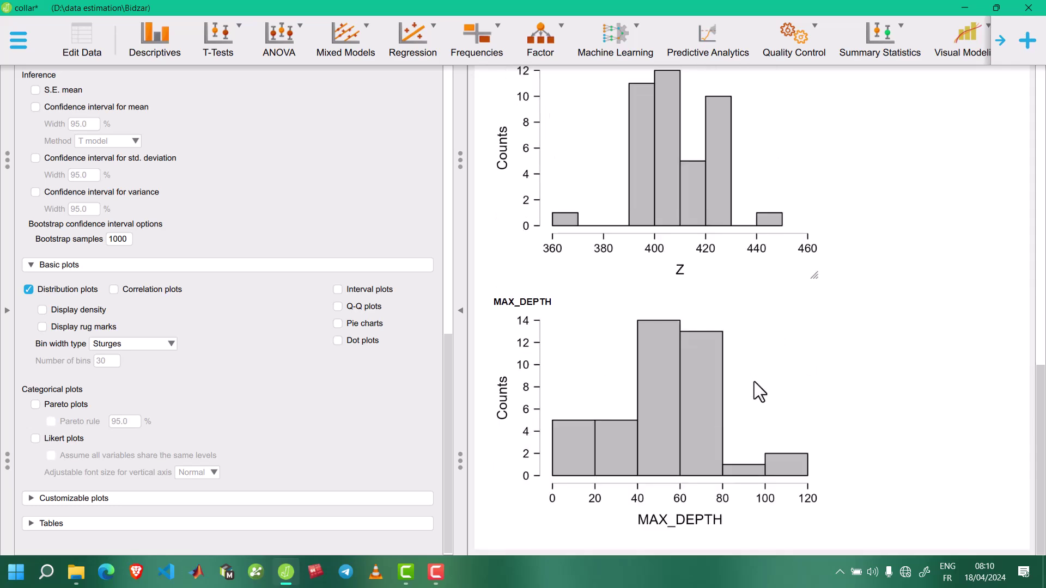
scroll(754, 382, "up", 12)
scroll(752, 364, "up", 3)
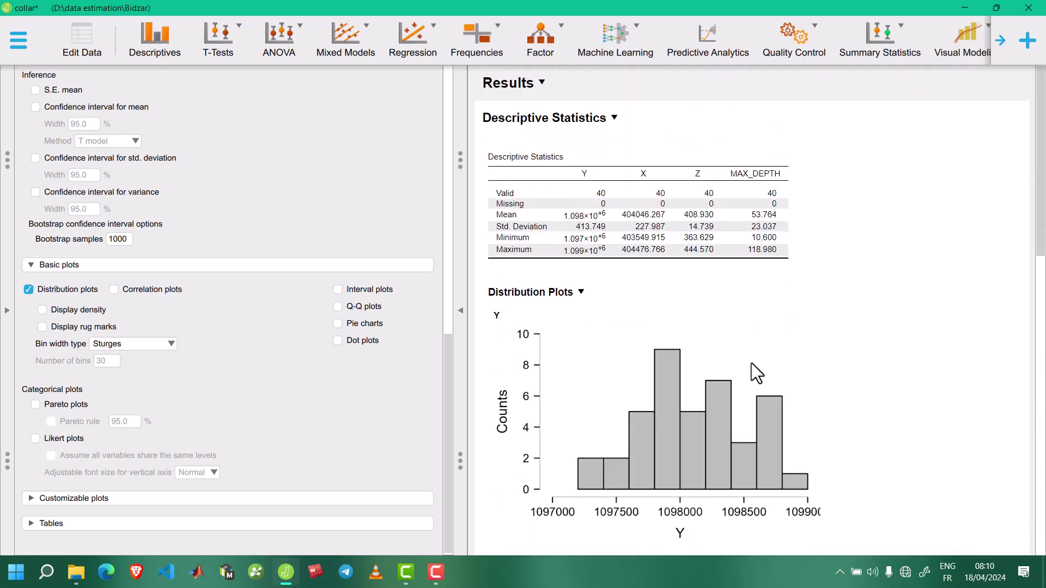